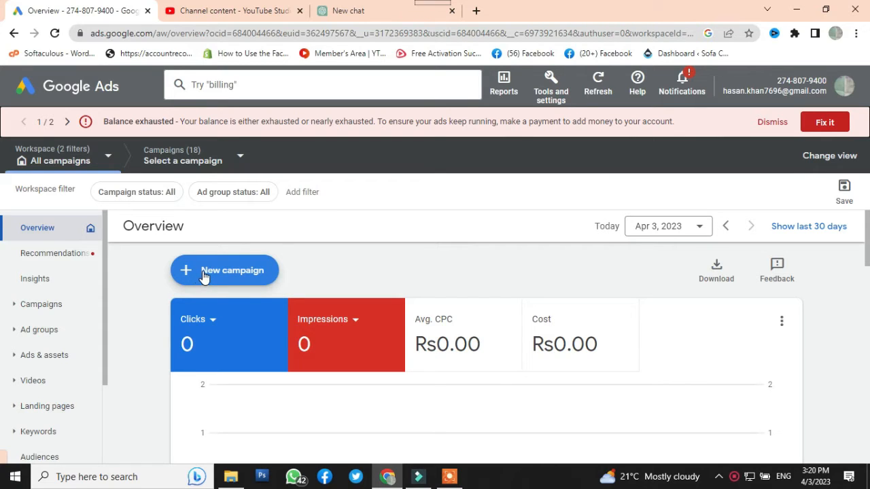
Start creating a new campaign and dismiss the balance-exhausted notice
{"action": "left_click", "coordinate": [199, 276]}
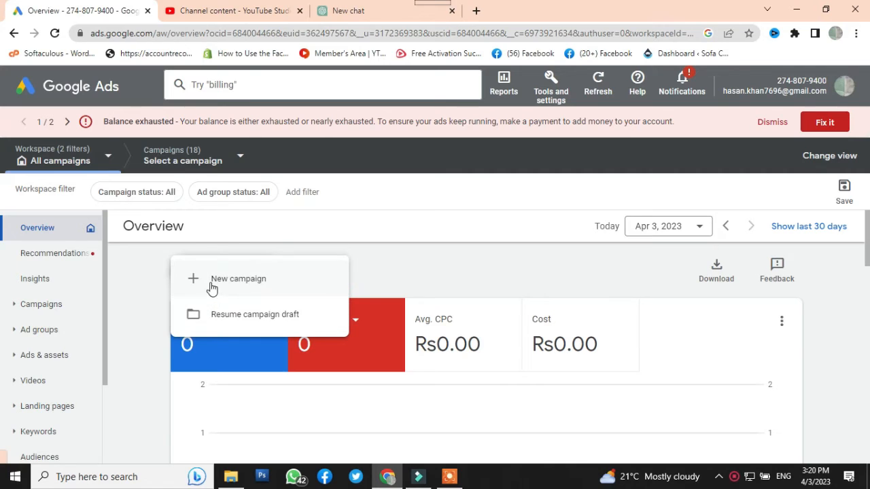
{"action": "left_click", "coordinate": [219, 282]}
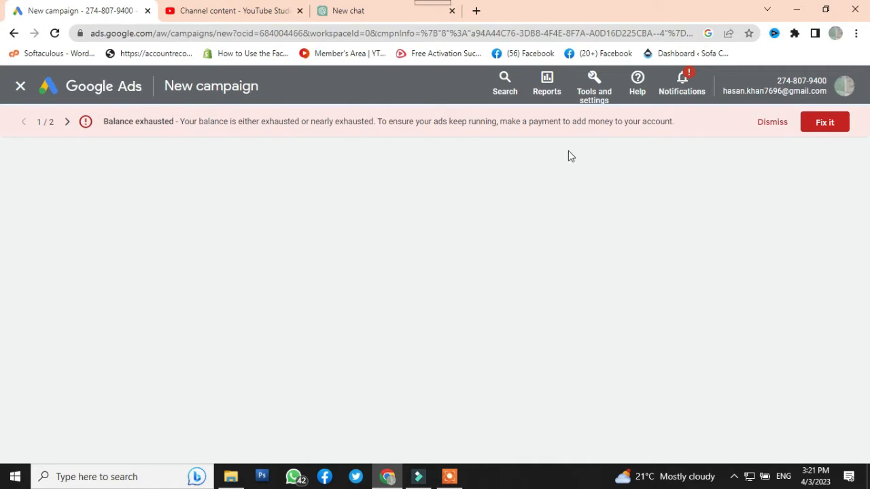
{"action": "left_click", "coordinate": [770, 125]}
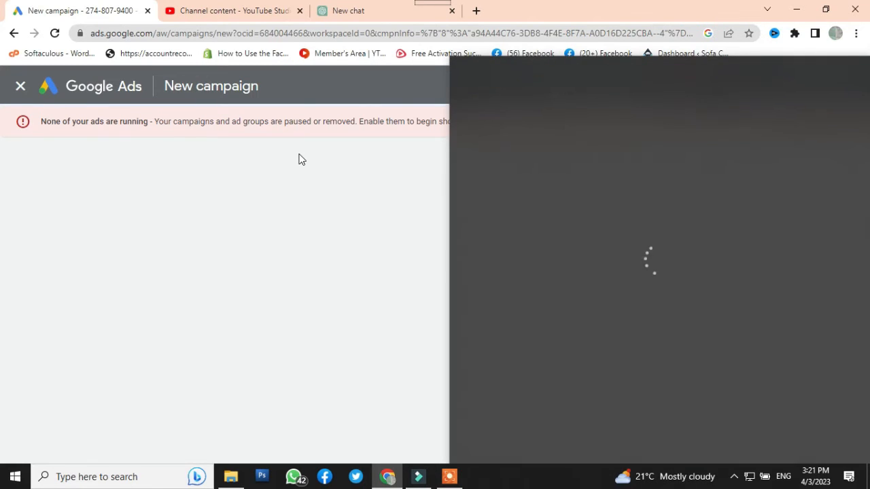
{"action": "left_click", "coordinate": [131, 283]}
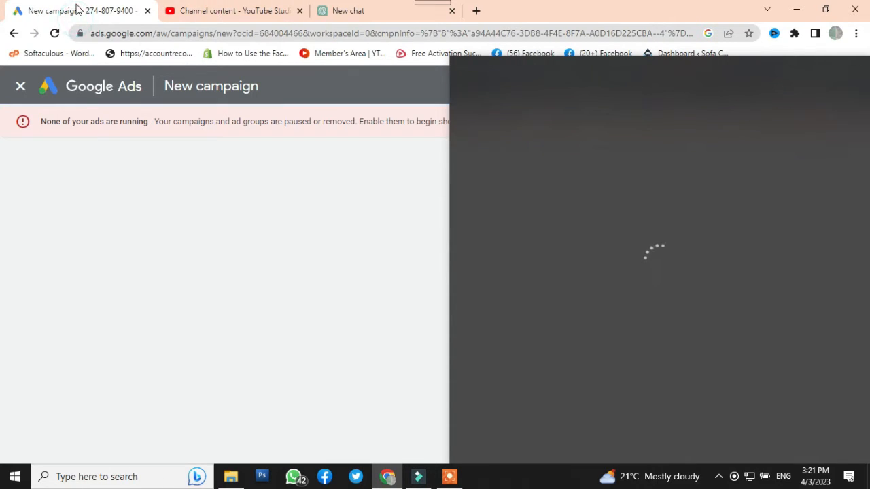
Turn on the computer's Wi-Fi and connect to the HUAWEI Y7 Prime 2019 network
{"action": "left_click", "coordinate": [554, 483]}
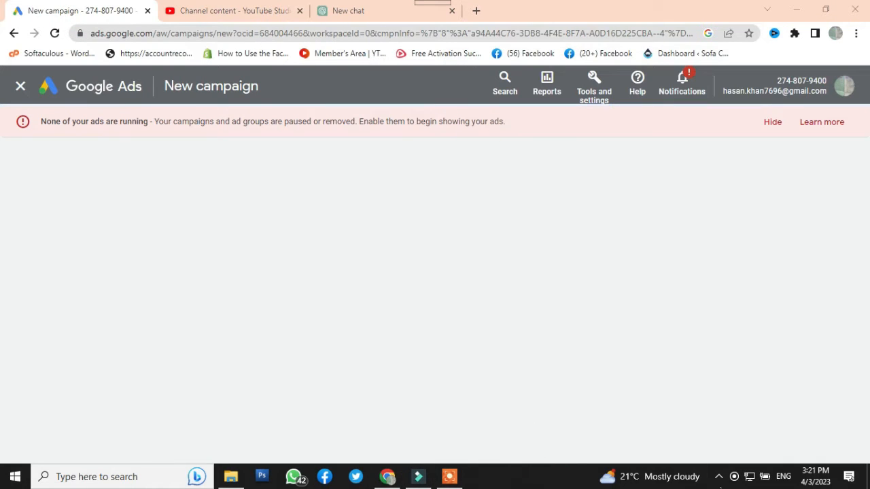
{"action": "left_click", "coordinate": [749, 476]}
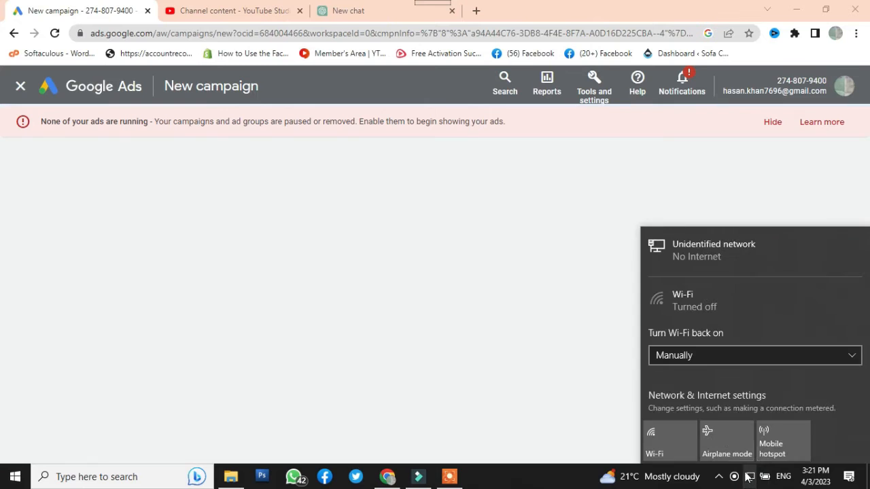
{"action": "left_click", "coordinate": [675, 440]}
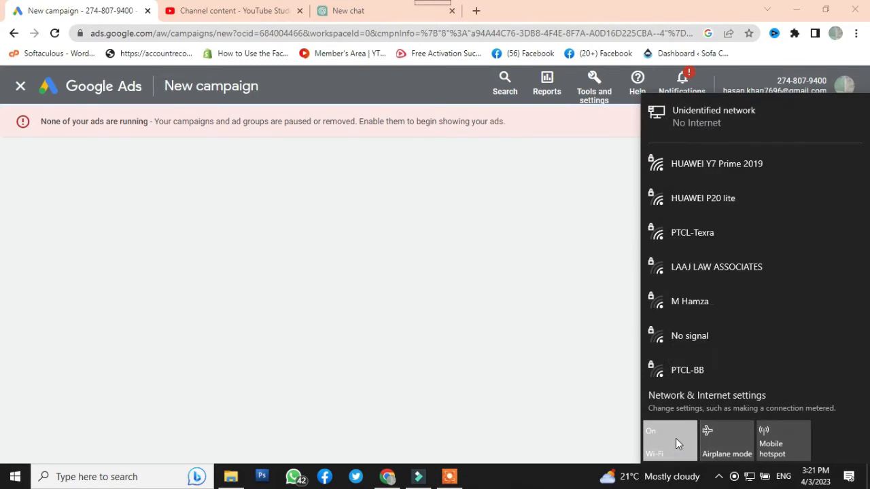
{"action": "left_click", "coordinate": [691, 169]}
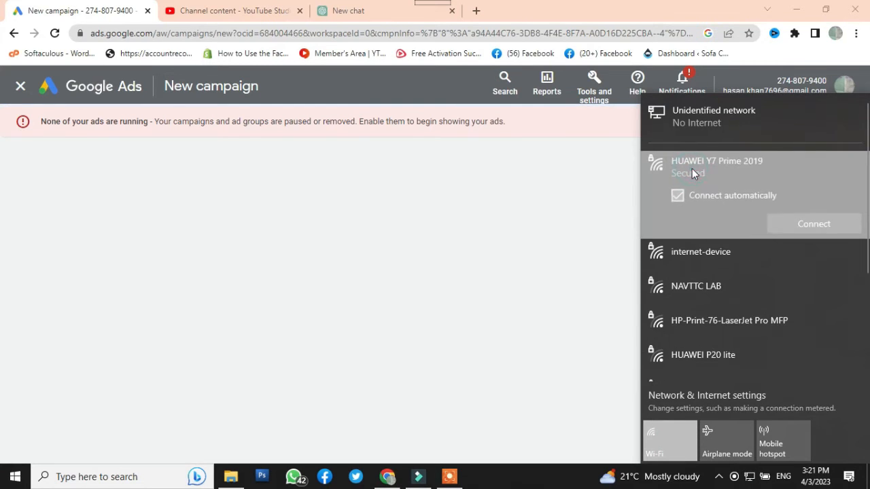
{"action": "left_click", "coordinate": [808, 224]}
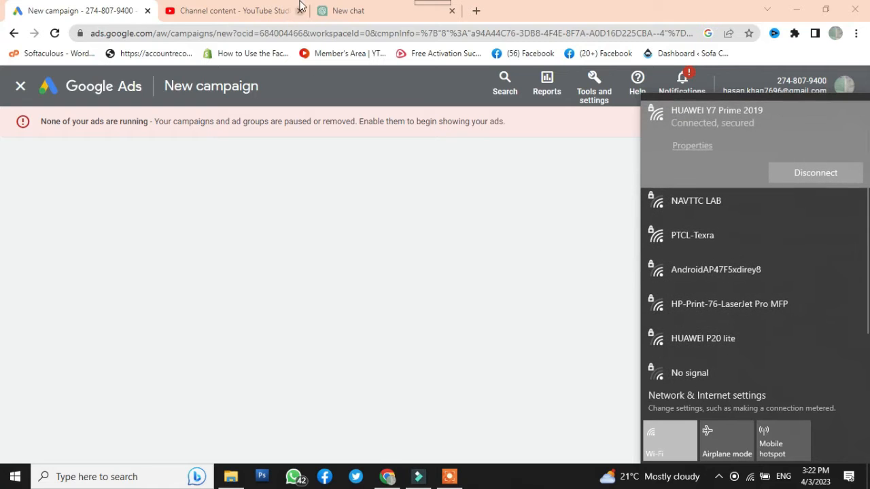
Reload the blank new campaign page in the browser
{"action": "left_click", "coordinate": [84, 13]}
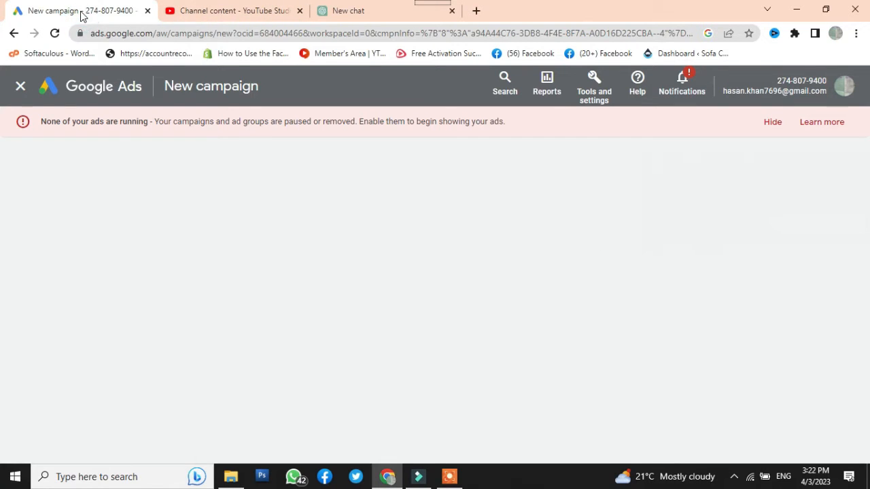
{"action": "right_click", "coordinate": [81, 14]}
{"action": "left_click", "coordinate": [115, 86]}
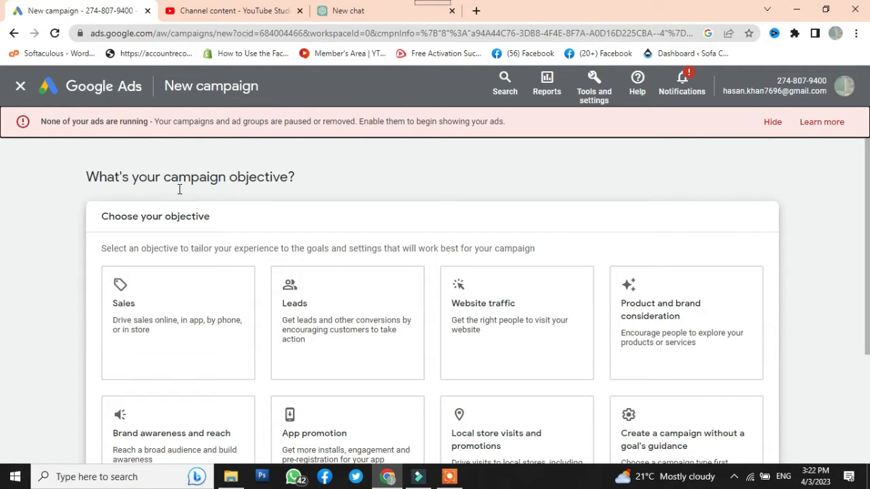
Preview the campaign types offered for the Product and brand consideration and Brand awareness and reach objectives
{"action": "left_click", "coordinate": [117, 301]}
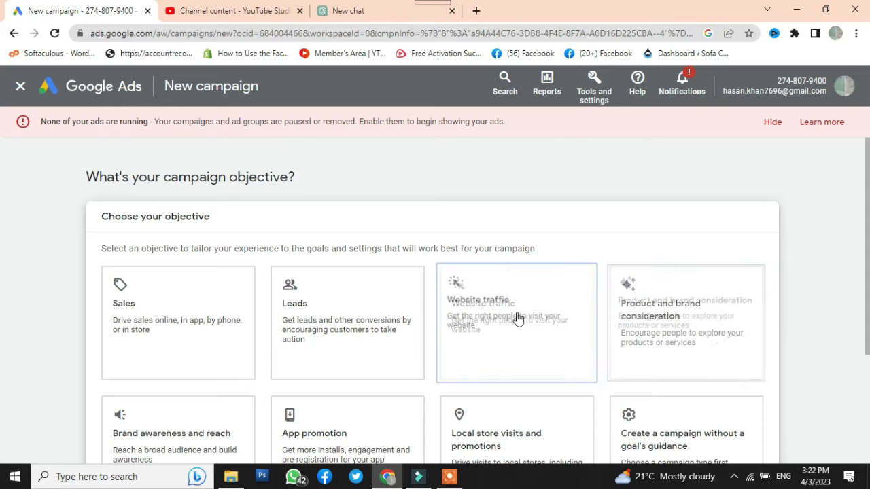
{"action": "left_click", "coordinate": [678, 309]}
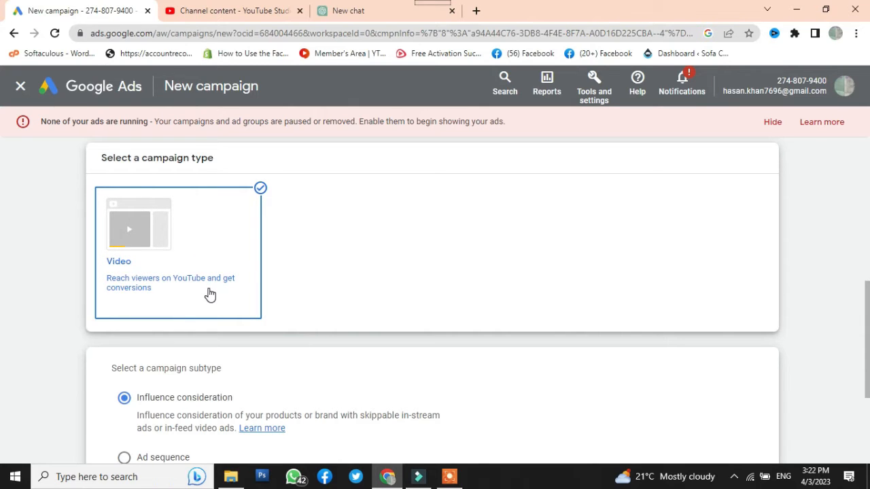
{"action": "scroll", "coordinate": [126, 324], "scroll_direction": "up", "scroll_amount": 5}
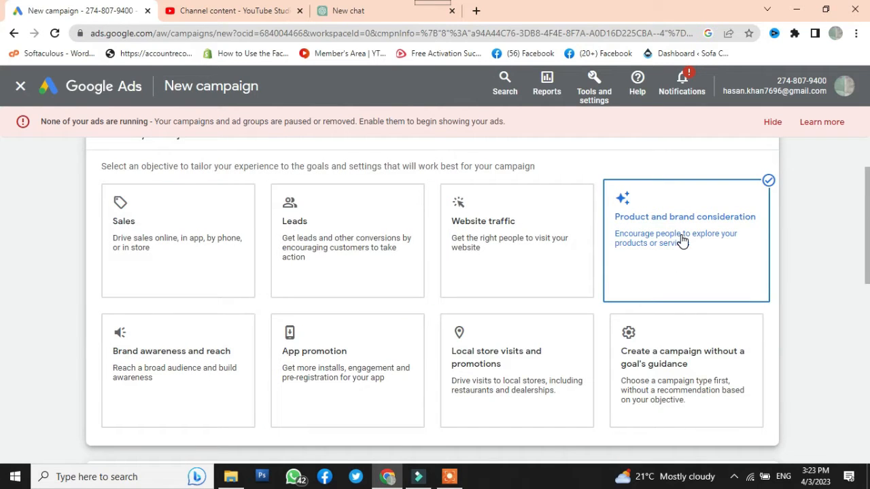
{"action": "left_click", "coordinate": [134, 374]}
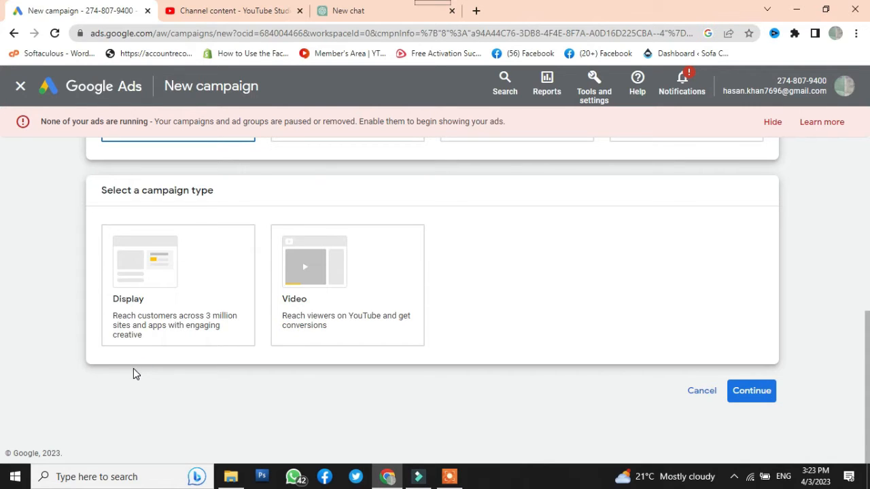
{"action": "scroll", "coordinate": [134, 369], "scroll_direction": "up", "scroll_amount": 5}
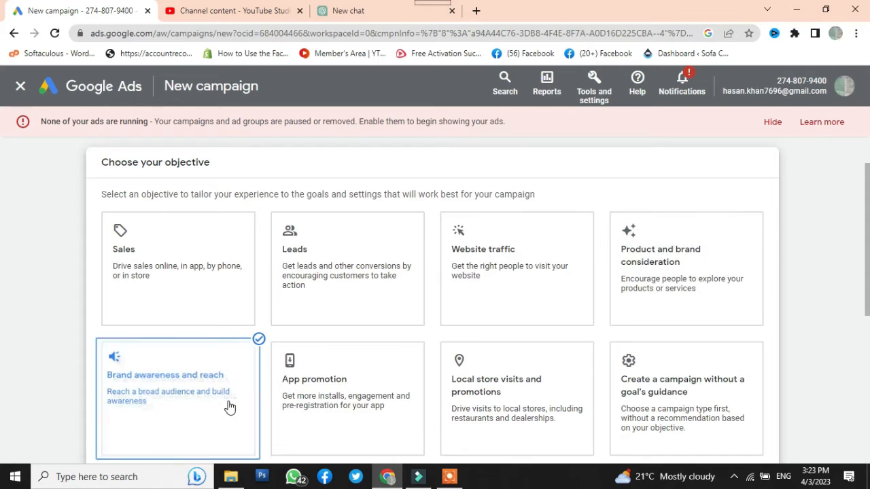
Choose Sales as the campaign objective and continue with the Phone call leads conversion goal
{"action": "left_click", "coordinate": [145, 258]}
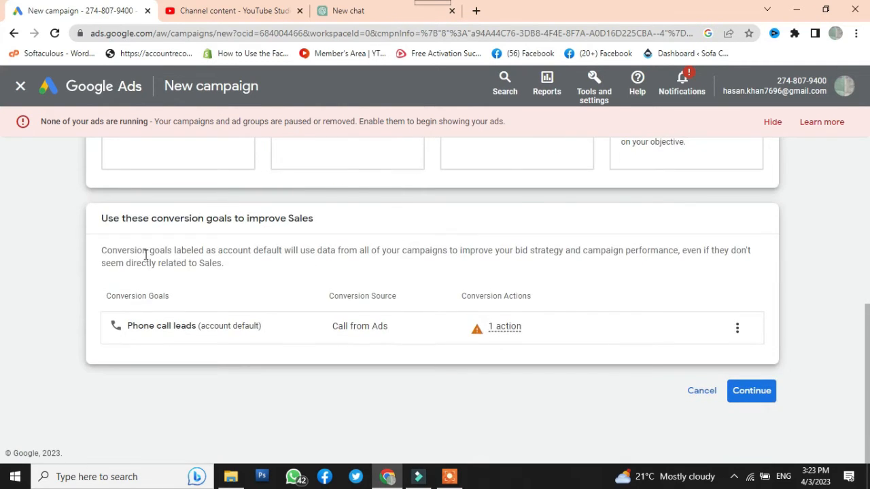
{"action": "scroll", "coordinate": [145, 257], "scroll_direction": "up", "scroll_amount": 5}
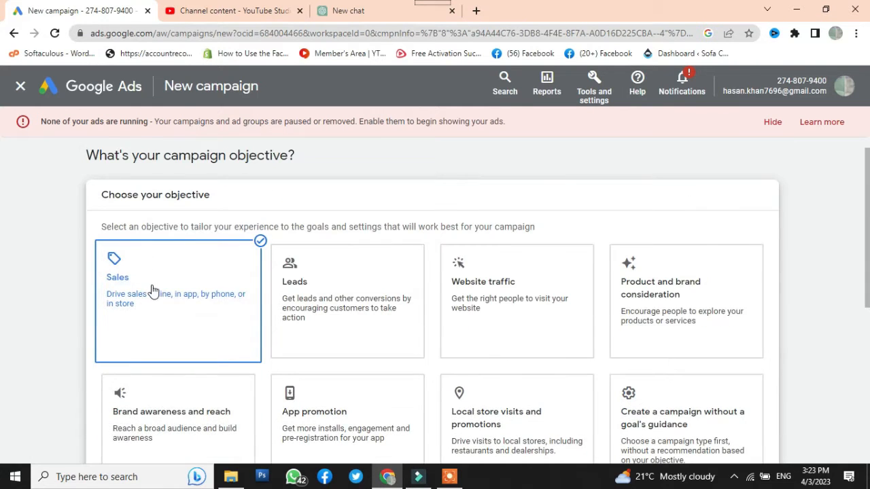
{"action": "scroll", "coordinate": [154, 290], "scroll_direction": "down", "scroll_amount": 3}
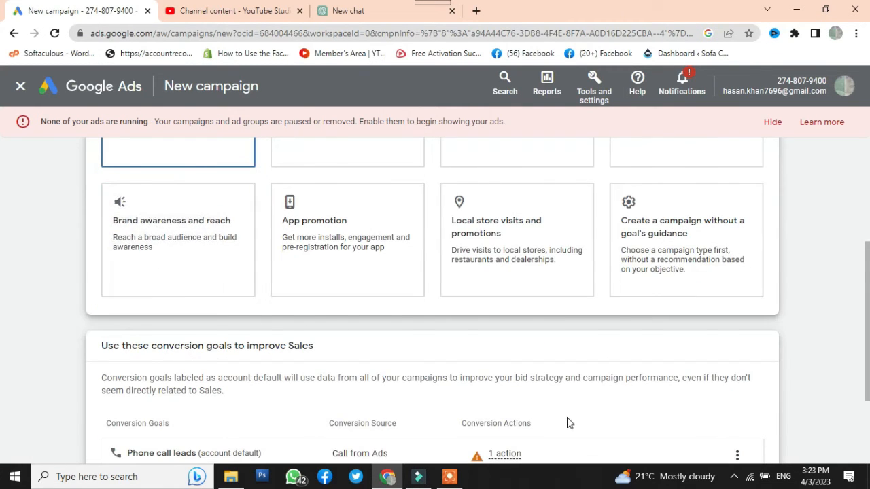
{"action": "scroll", "coordinate": [568, 422], "scroll_direction": "down", "scroll_amount": 1}
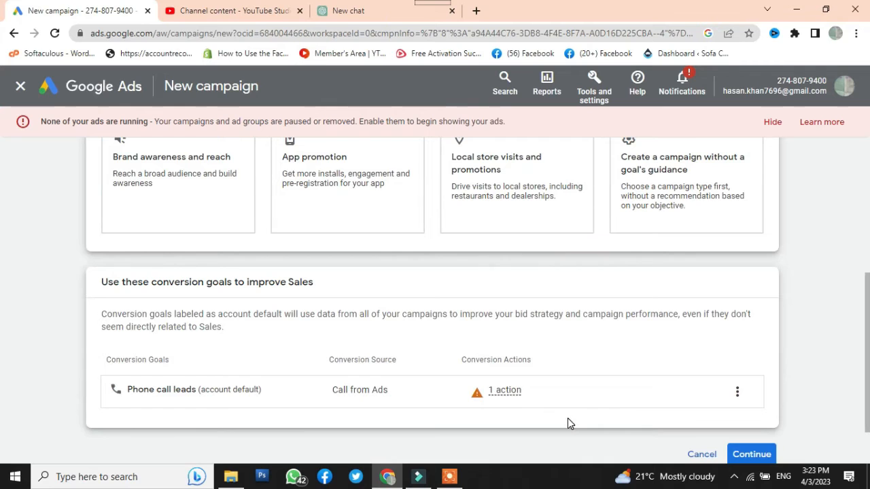
{"action": "left_click", "coordinate": [753, 455]}
{"action": "left_click", "coordinate": [761, 453]}
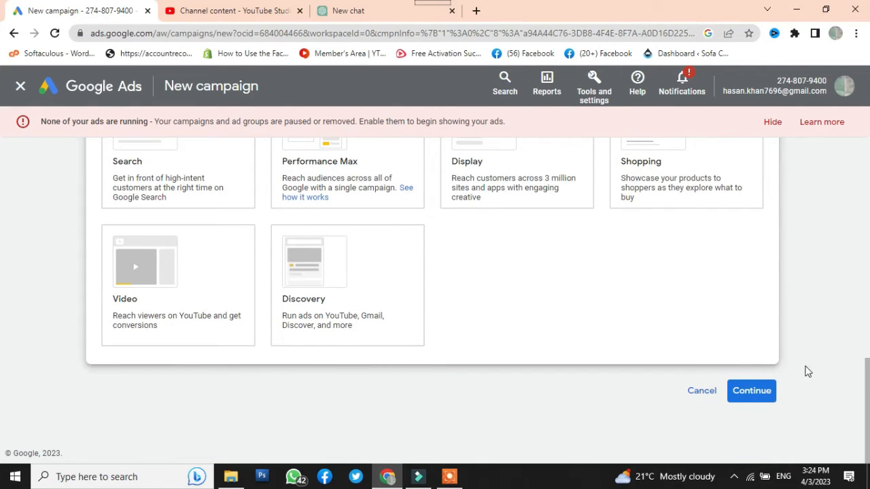
{"action": "scroll", "coordinate": [844, 351], "scroll_direction": "up", "scroll_amount": 1}
{"action": "left_click", "coordinate": [170, 218]}
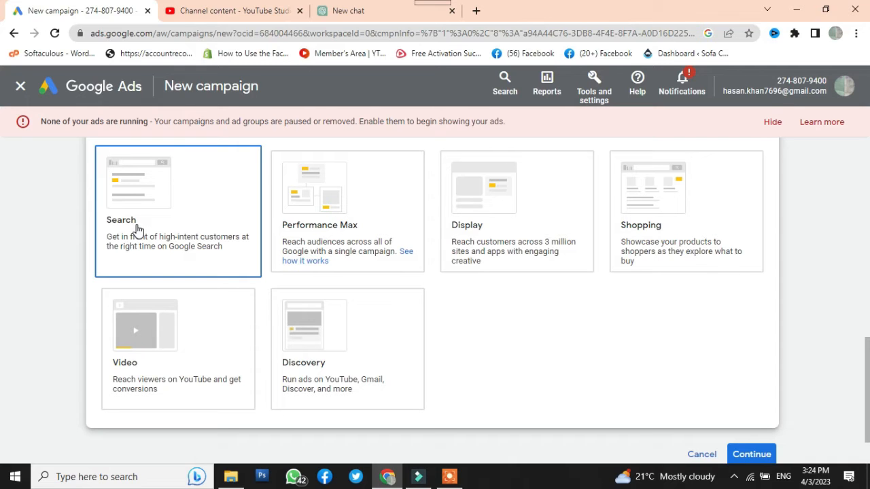
{"action": "left_click", "coordinate": [299, 263]}
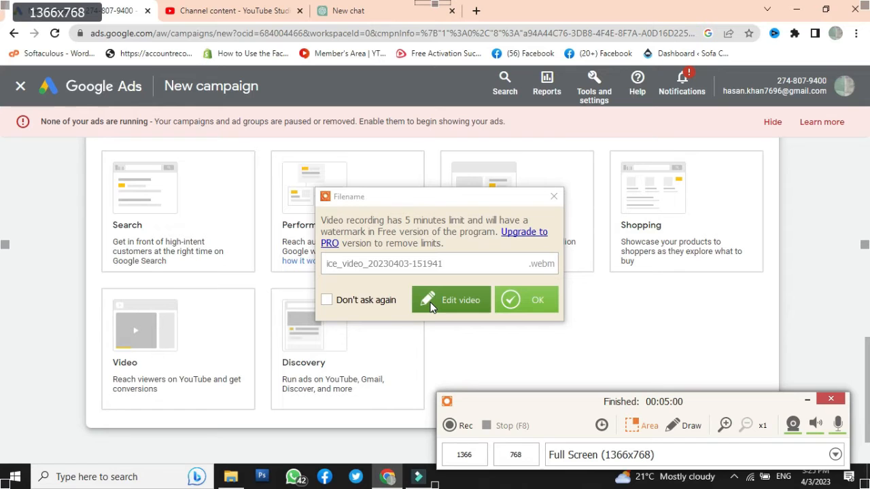
{"action": "left_click", "coordinate": [515, 301]}
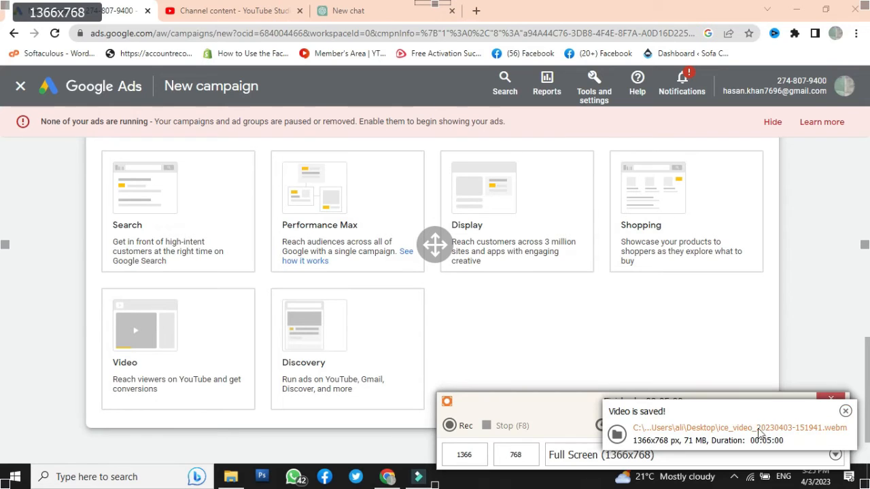
{"action": "left_click", "coordinate": [844, 411]}
{"action": "left_click", "coordinate": [734, 478]}
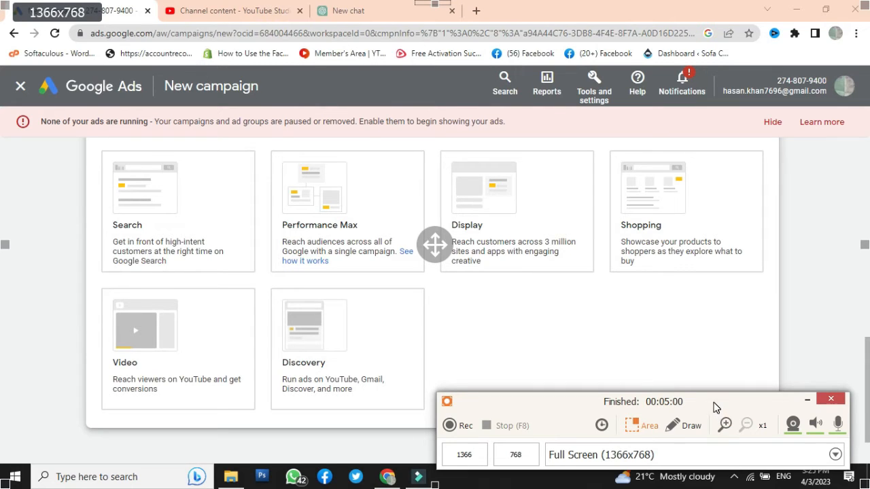
{"action": "left_click", "coordinate": [831, 400]}
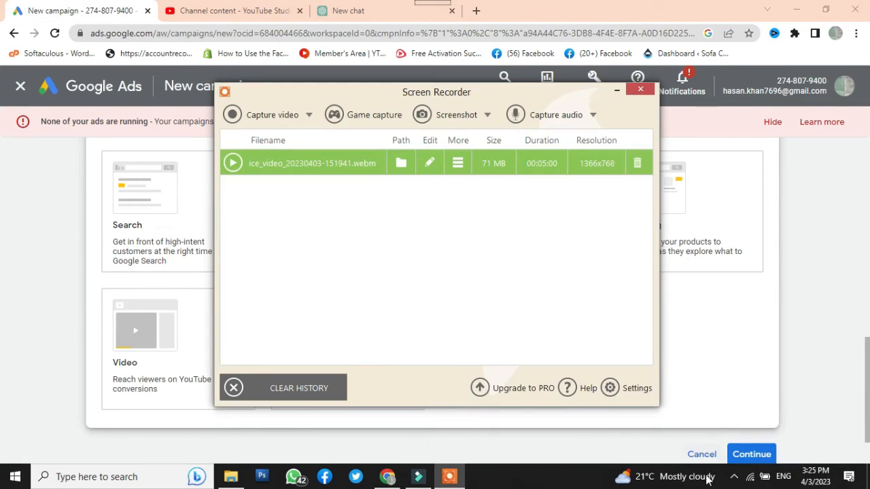
{"action": "left_click", "coordinate": [638, 91]}
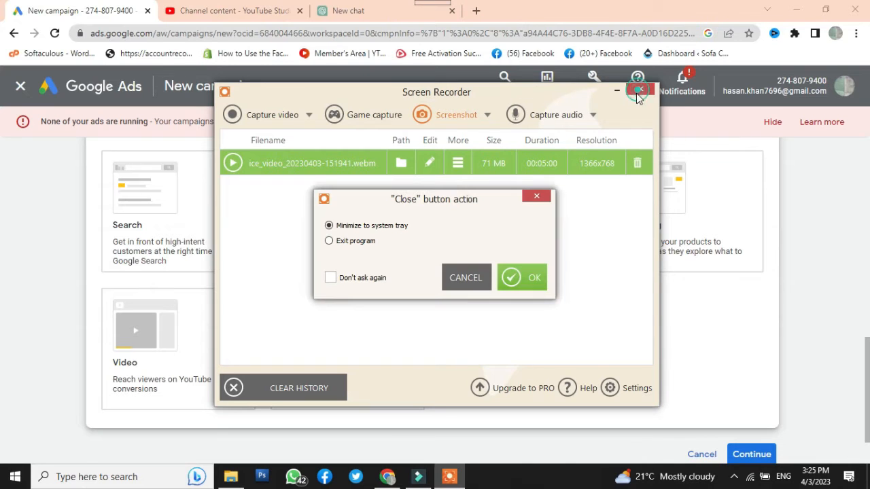
{"action": "left_click", "coordinate": [516, 279]}
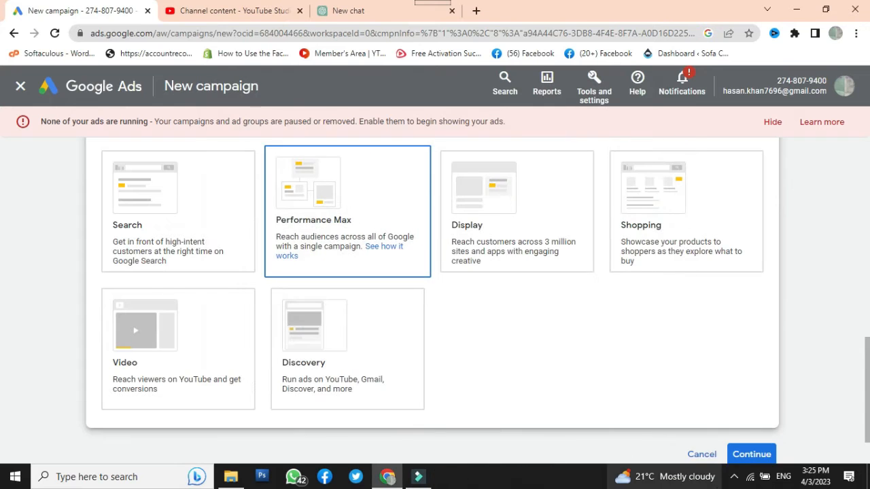
{"action": "left_click", "coordinate": [734, 479]}
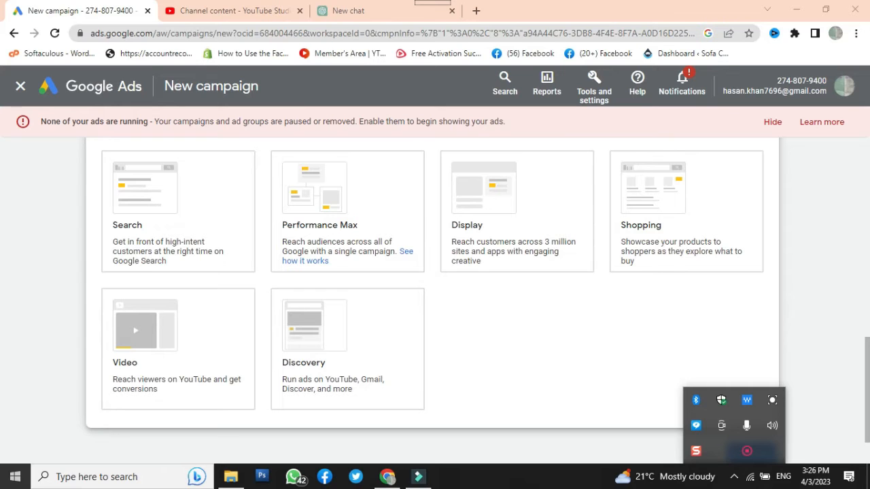
Choose Search as the campaign type for the Sales campaign
{"action": "left_click", "coordinate": [178, 343]}
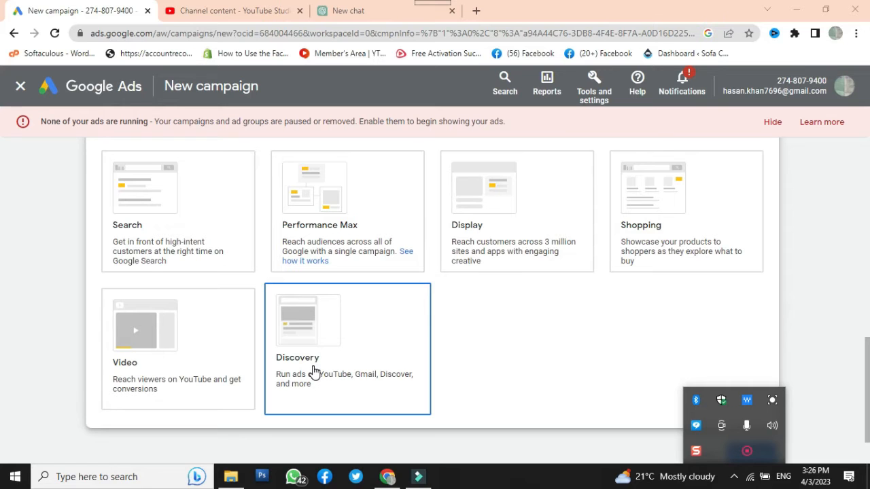
{"action": "left_click", "coordinate": [107, 349]}
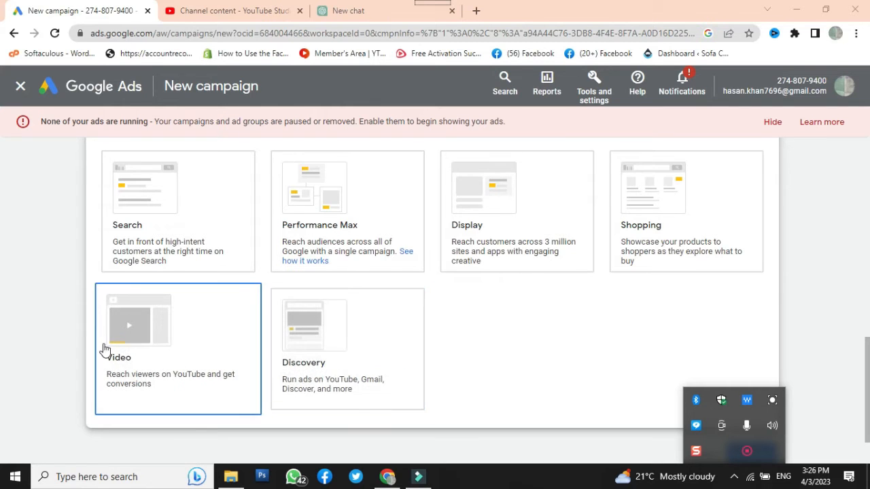
{"action": "scroll", "coordinate": [135, 292], "scroll_direction": "up", "scroll_amount": 3}
{"action": "left_click", "coordinate": [142, 352]}
{"action": "scroll", "coordinate": [145, 355], "scroll_direction": "down", "scroll_amount": 1}
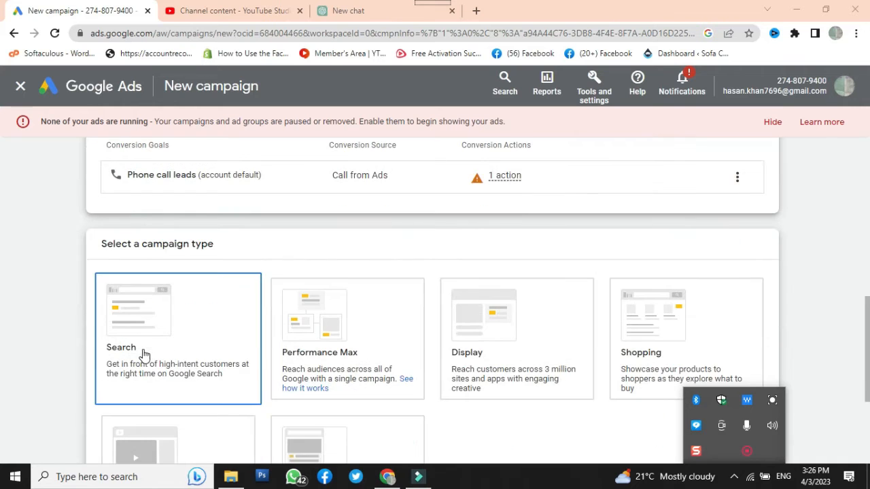
{"action": "left_click", "coordinate": [136, 337]}
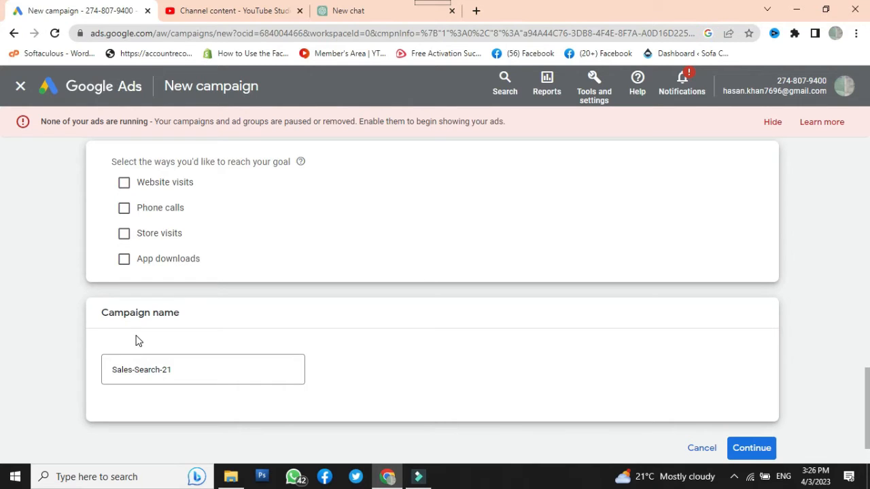
Open the Businesses shortcut in a new browser tab
{"action": "left_click", "coordinate": [476, 10]}
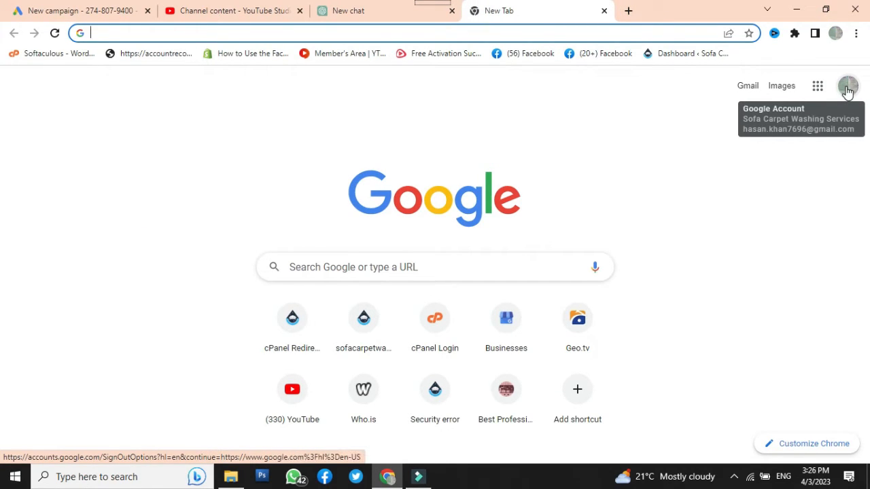
{"action": "left_click", "coordinate": [505, 354]}
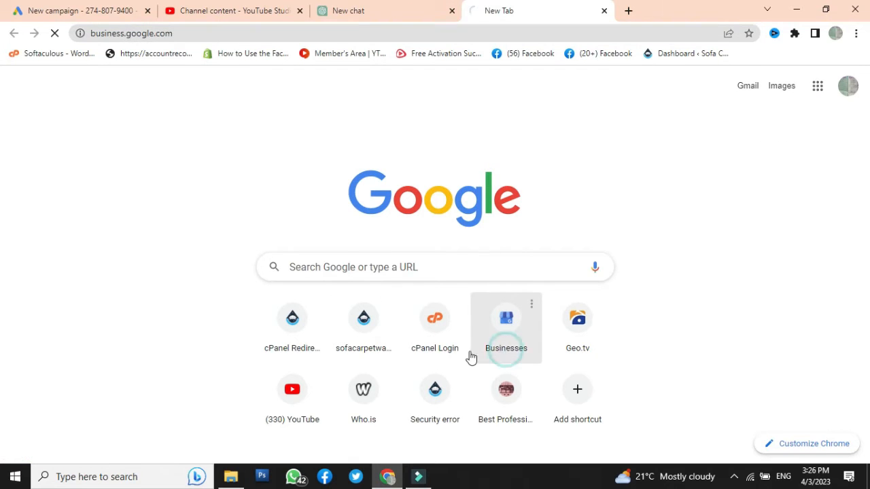
Return to the Google Ads campaign draft and select Website visits and Phone calls as ways to reach the goal
{"action": "left_click", "coordinate": [72, 11]}
{"action": "left_click", "coordinate": [124, 183]}
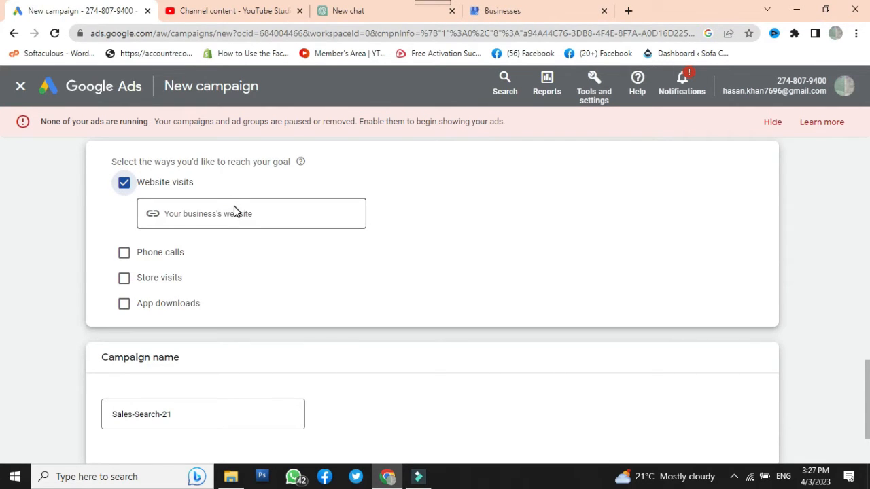
{"action": "left_click", "coordinate": [124, 253]}
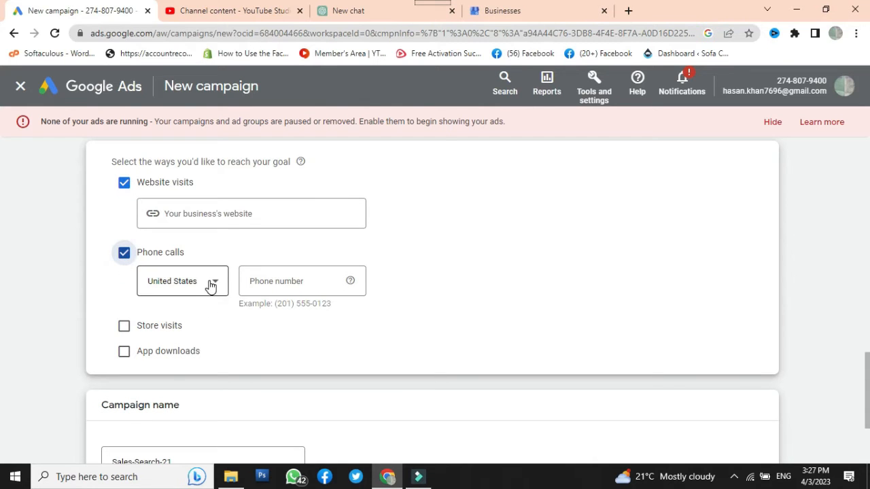
Switch to Google Business Profile Manager and open the contact information of the verified Sofa Carpet Washing Services in Lahore business
{"action": "left_click", "coordinate": [494, 14]}
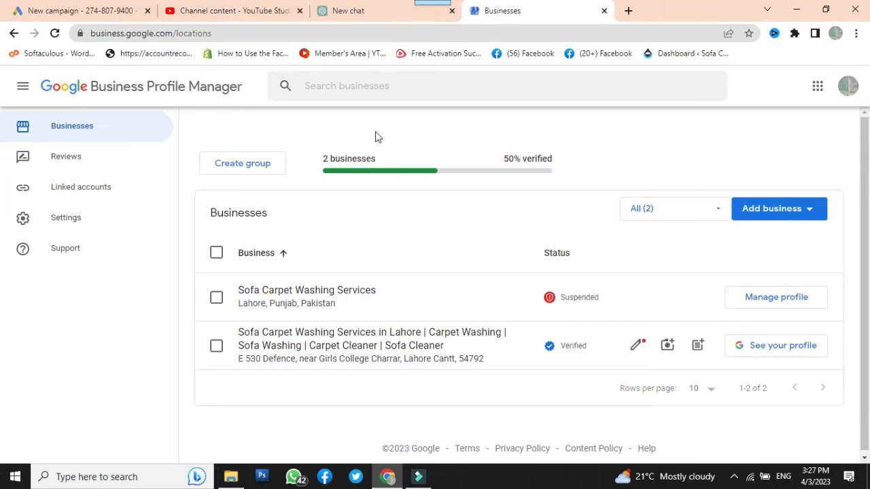
{"action": "left_click", "coordinate": [292, 352]}
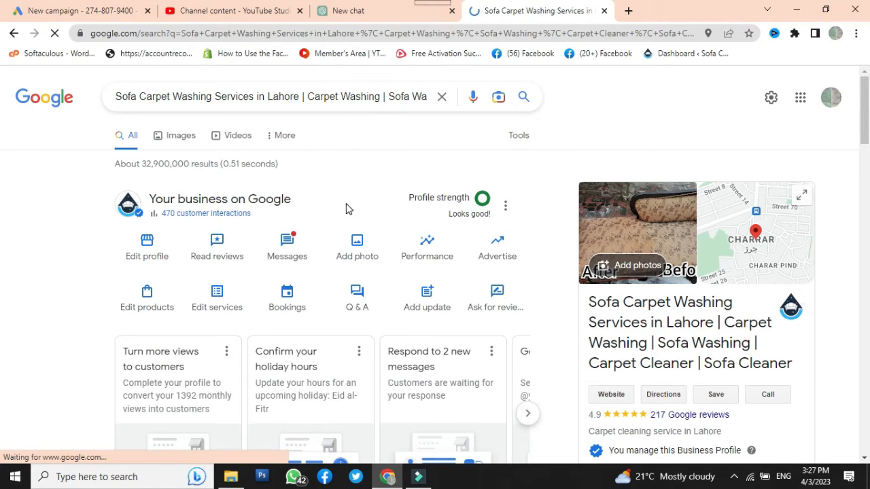
{"action": "scroll", "coordinate": [241, 204], "scroll_direction": "down", "scroll_amount": 1}
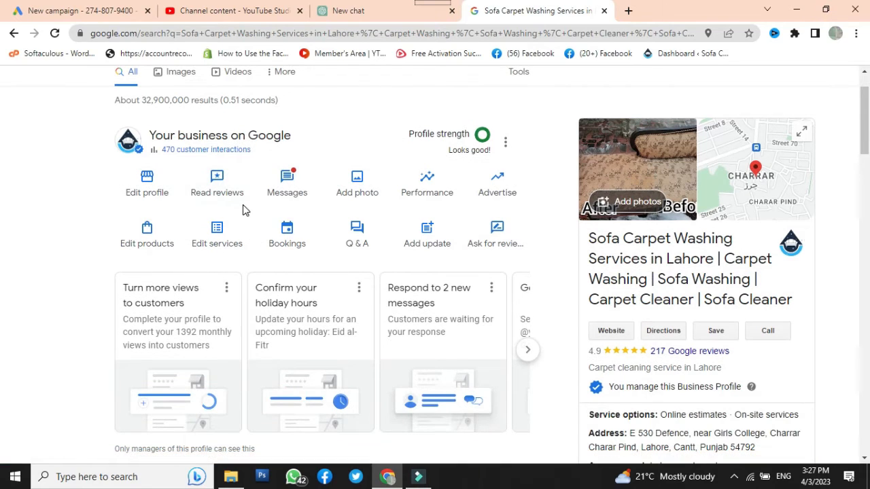
{"action": "left_click", "coordinate": [145, 195]}
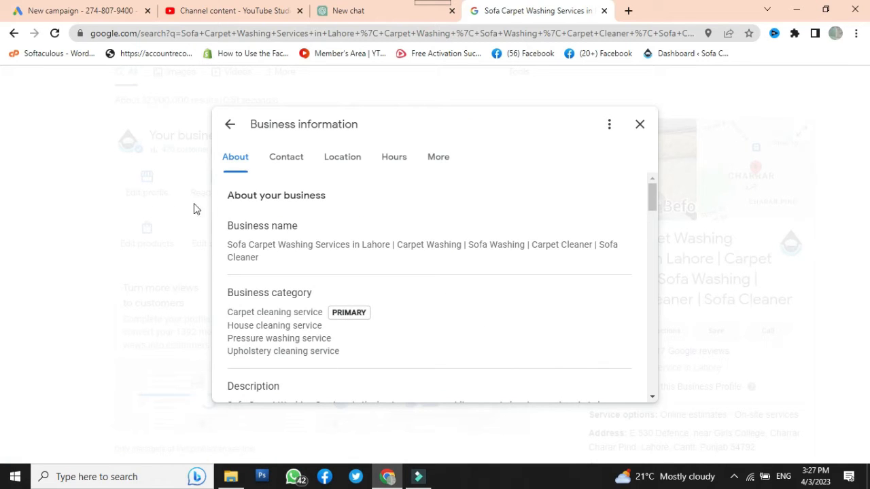
{"action": "scroll", "coordinate": [439, 259], "scroll_direction": "down", "scroll_amount": 5}
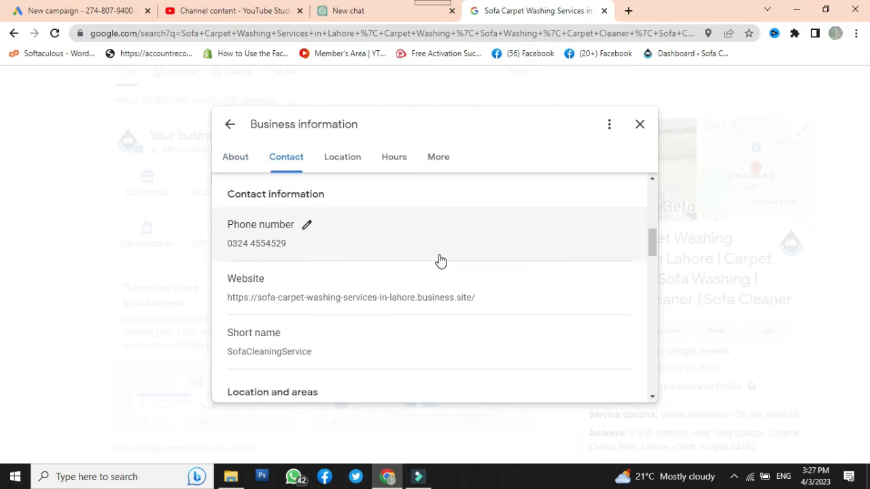
Copy the business website link from the profile's contact information and save the field as is
{"action": "left_click", "coordinate": [451, 299]}
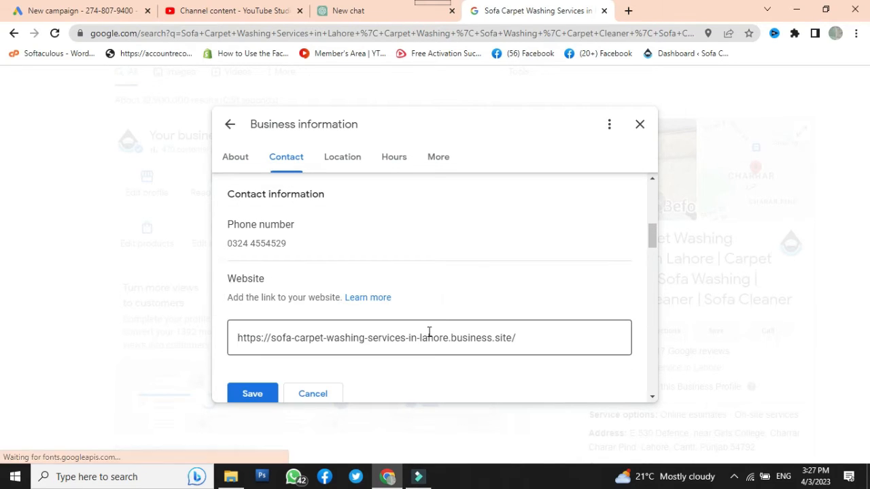
{"action": "double_click", "coordinate": [433, 335]}
{"action": "triple_click", "coordinate": [433, 336]}
{"action": "key", "text": "ctrl+c"}
{"action": "right_click", "coordinate": [435, 334]}
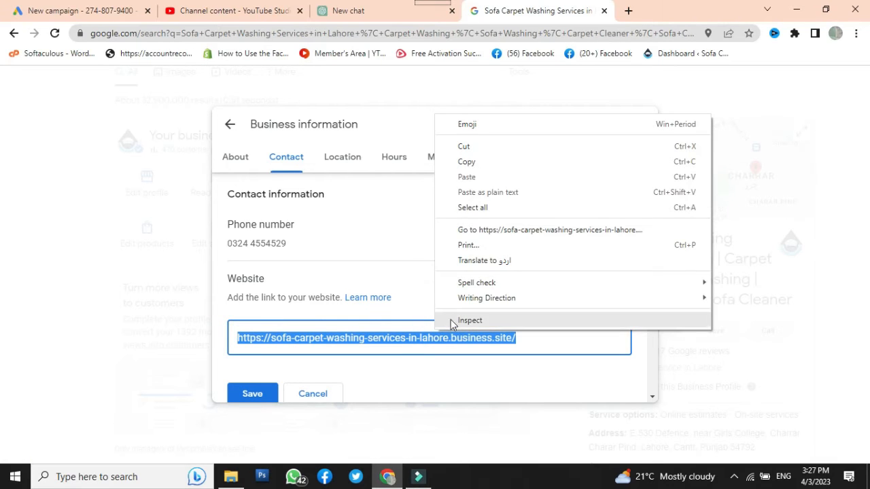
{"action": "left_click", "coordinate": [462, 162]}
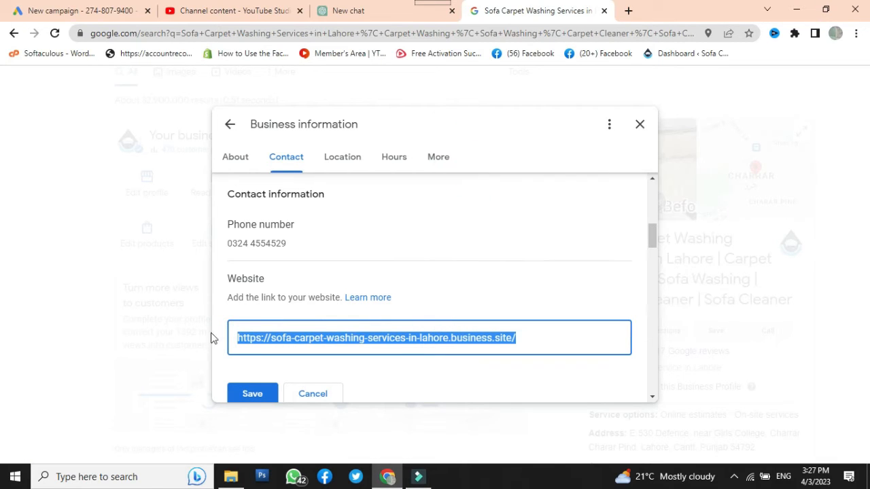
{"action": "left_click", "coordinate": [247, 396]}
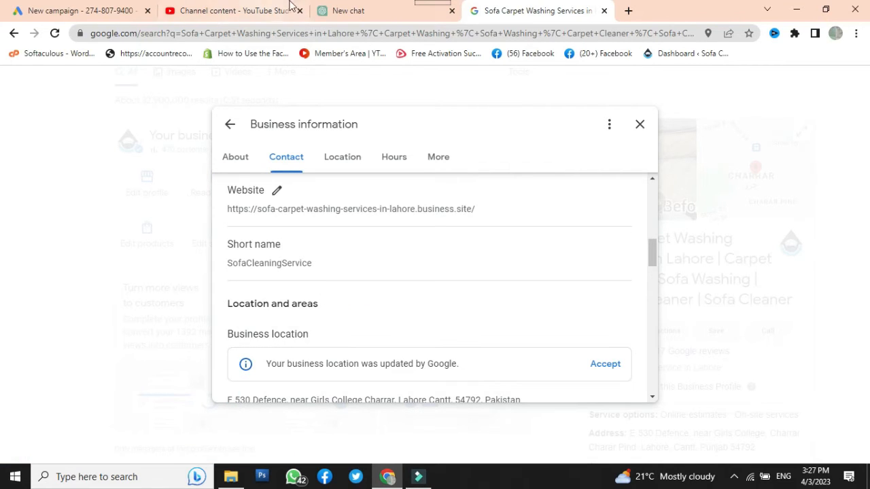
Back in Google Ads, paste the copied link as the business's website and set the phone country to Pakistan
{"action": "left_click", "coordinate": [116, 10]}
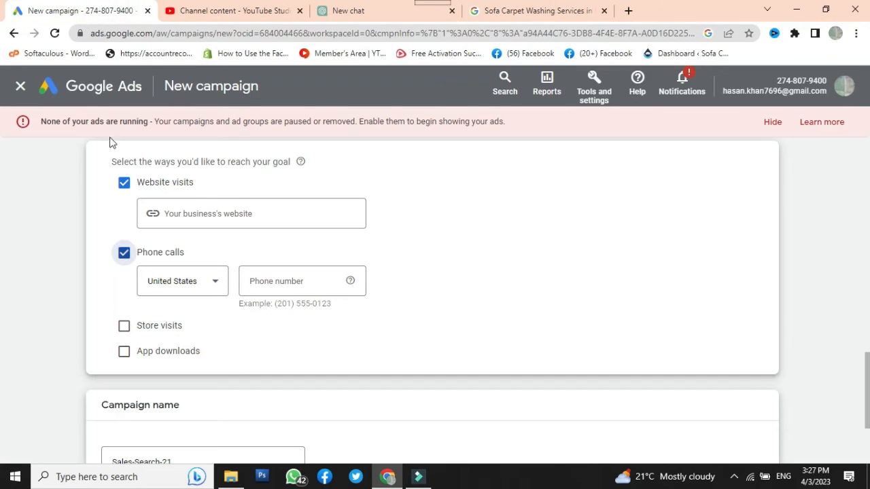
{"action": "left_click", "coordinate": [257, 211]}
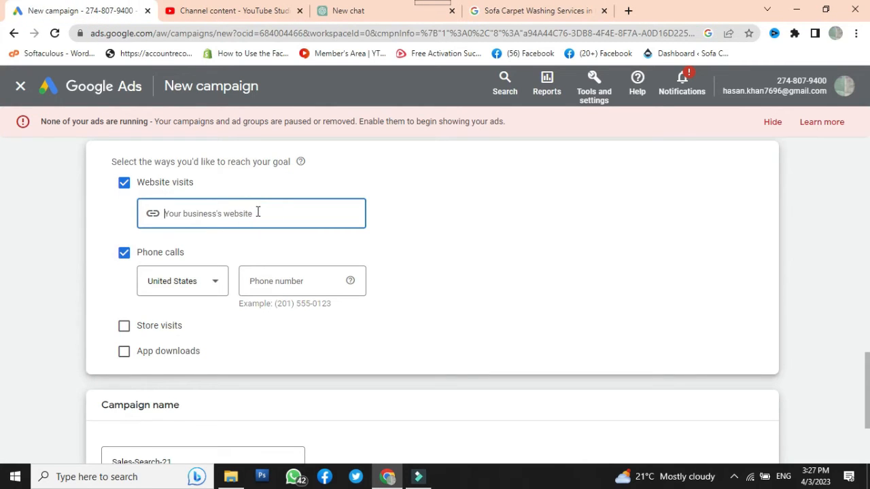
{"action": "key", "text": "ctrl+v"}
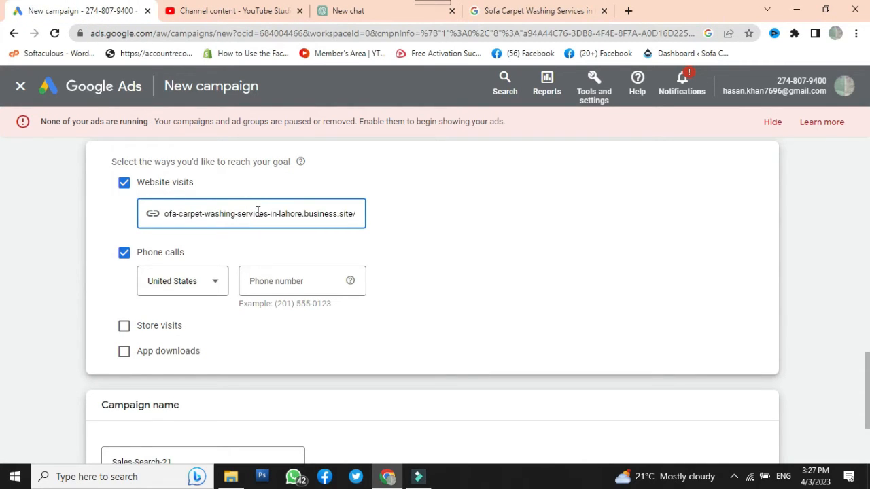
{"action": "left_click", "coordinate": [188, 284]}
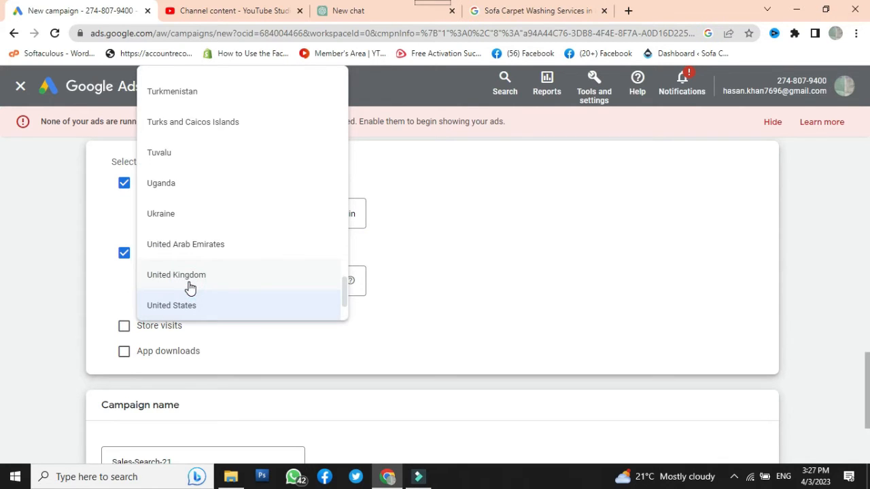
{"action": "scroll", "coordinate": [190, 288], "scroll_direction": "up", "scroll_amount": 20}
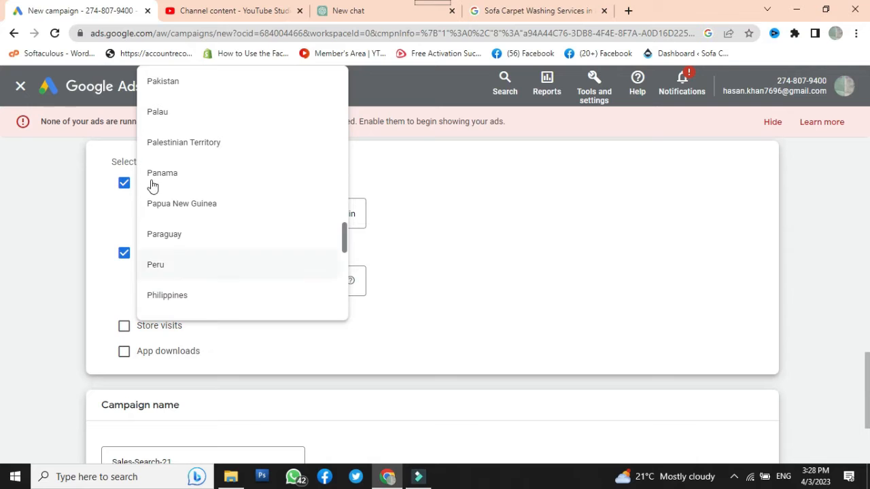
{"action": "left_click", "coordinate": [167, 85]}
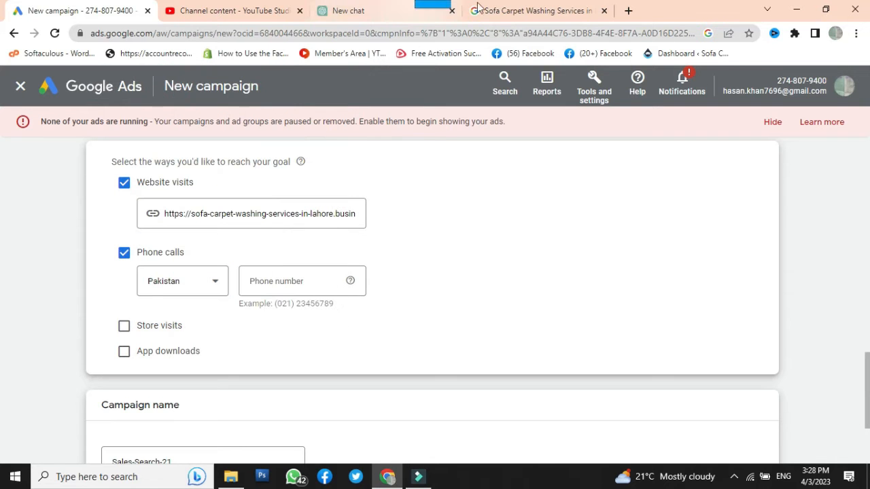
Return to the business profile's contact information and select the primary phone number for copying
{"action": "left_click", "coordinate": [551, 10]}
{"action": "scroll", "coordinate": [415, 341], "scroll_direction": "up", "scroll_amount": 5}
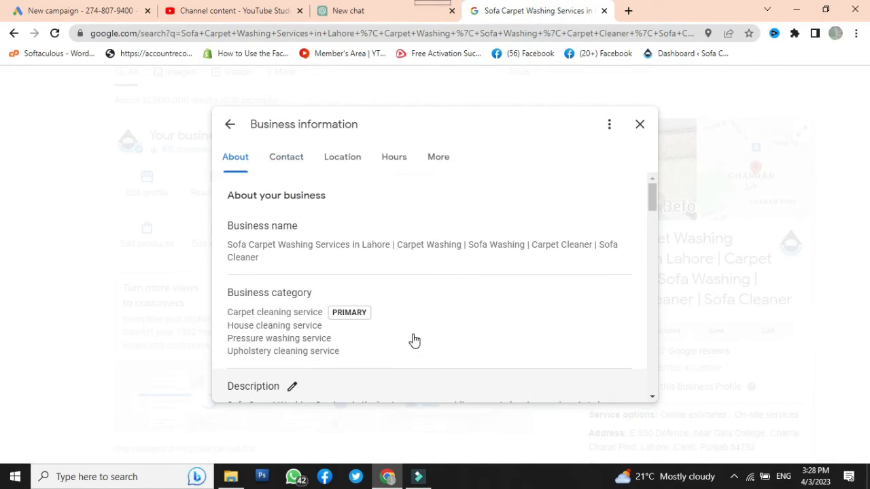
{"action": "left_click", "coordinate": [291, 162]}
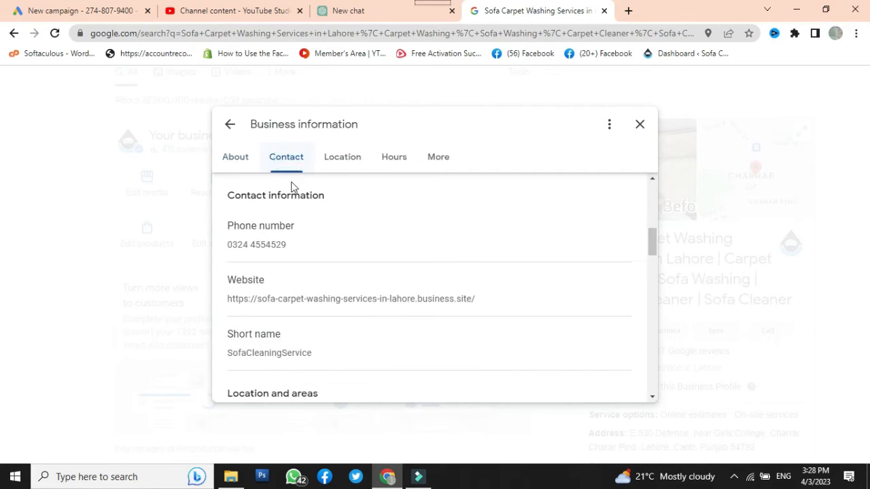
{"action": "triple_click", "coordinate": [277, 250]}
{"action": "double_click", "coordinate": [314, 289]}
{"action": "triple_click", "coordinate": [316, 289]}
{"action": "key", "text": "ctrl+c"}
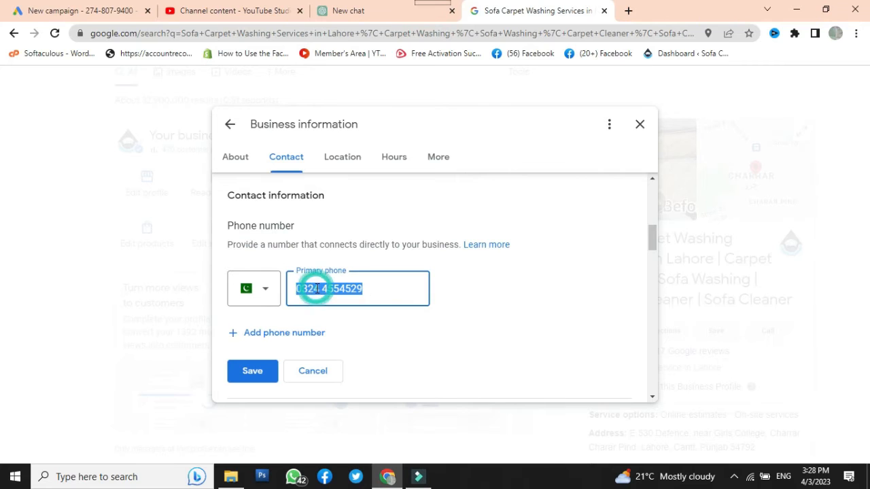
Paste the business phone number into the Google Ads phone calls option and also select Store visits
{"action": "left_click", "coordinate": [84, 10]}
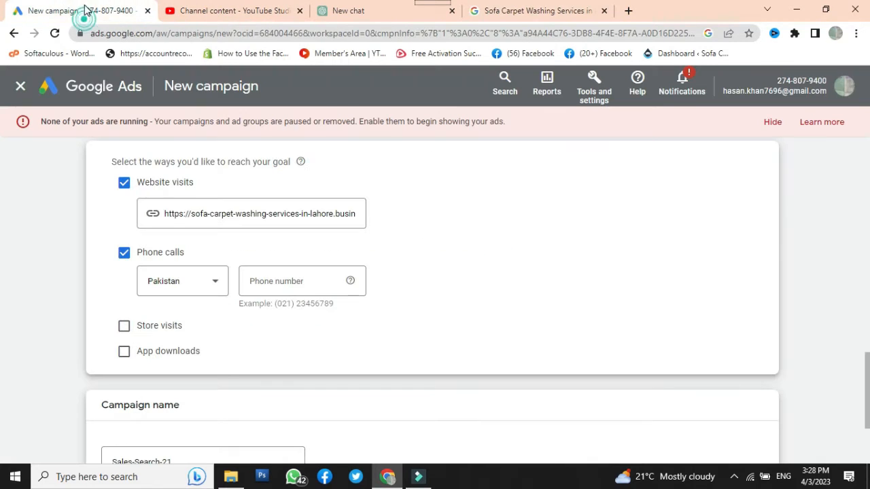
{"action": "left_click", "coordinate": [297, 275]}
{"action": "key", "text": "ctrl+v"}
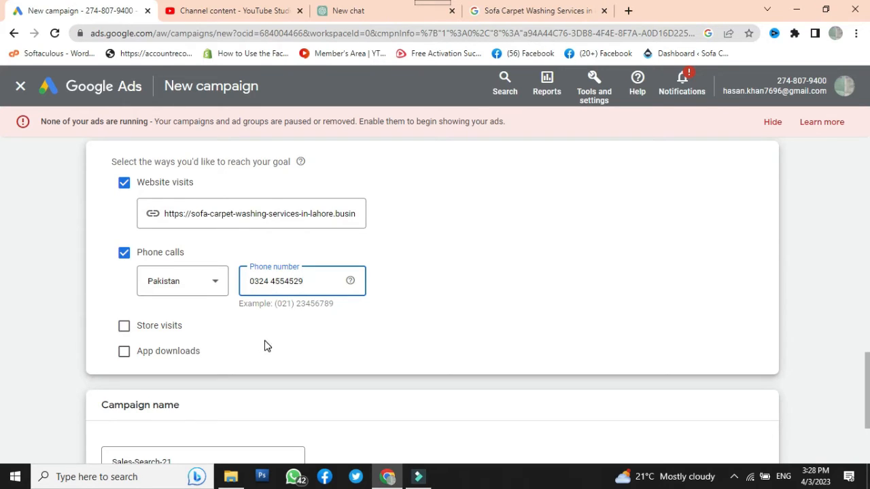
{"action": "left_click", "coordinate": [125, 327]}
{"action": "scroll", "coordinate": [467, 321], "scroll_direction": "down", "scroll_amount": 2}
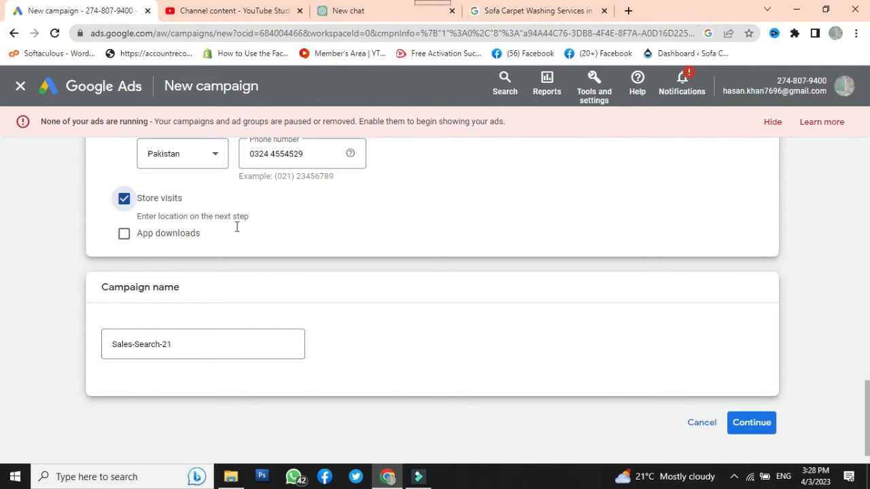
{"action": "scroll", "coordinate": [282, 282], "scroll_direction": "up", "scroll_amount": 4}
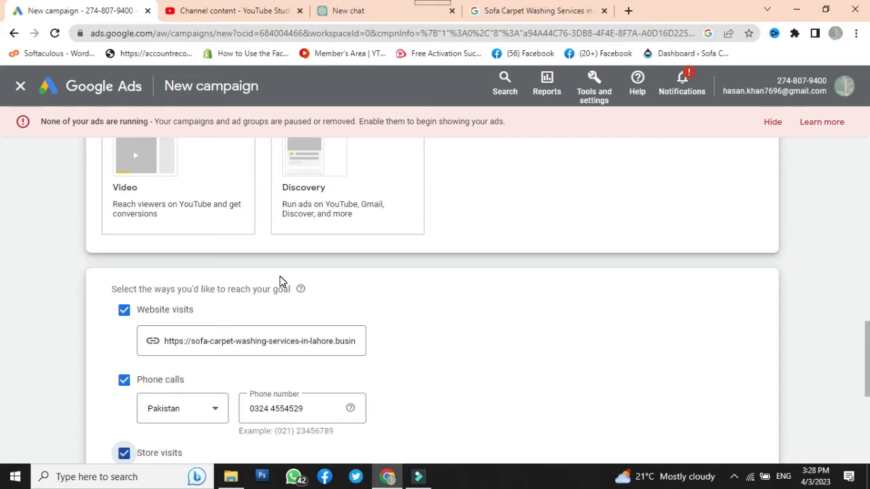
{"action": "scroll", "coordinate": [282, 281], "scroll_direction": "down", "scroll_amount": 4}
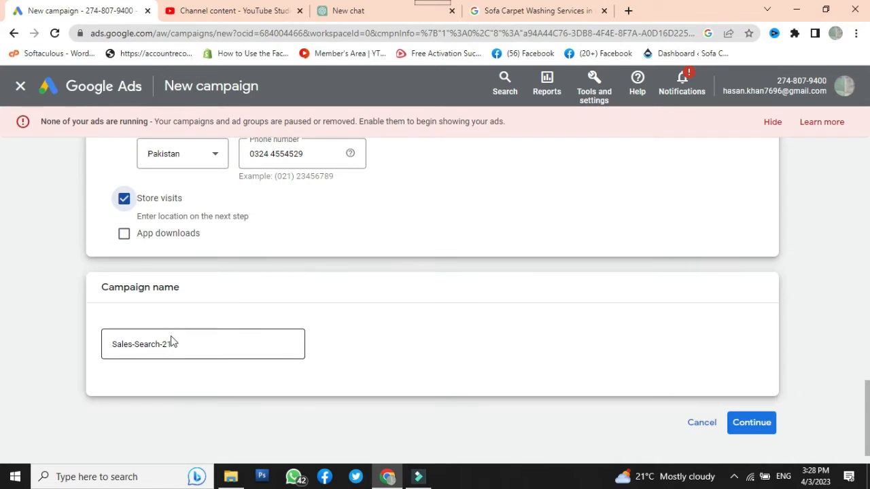
Name the campaign "sofa carpet april23" and continue by starting a new campaign instead of a saved draft
{"action": "left_click_drag", "start_coordinate": [202, 345], "coordinate": [29, 347]}
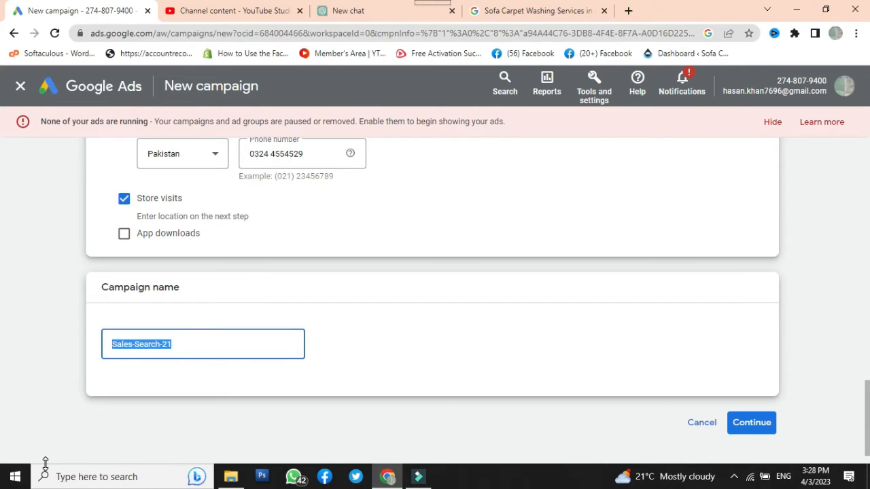
{"action": "type", "text": "sofa carp"}
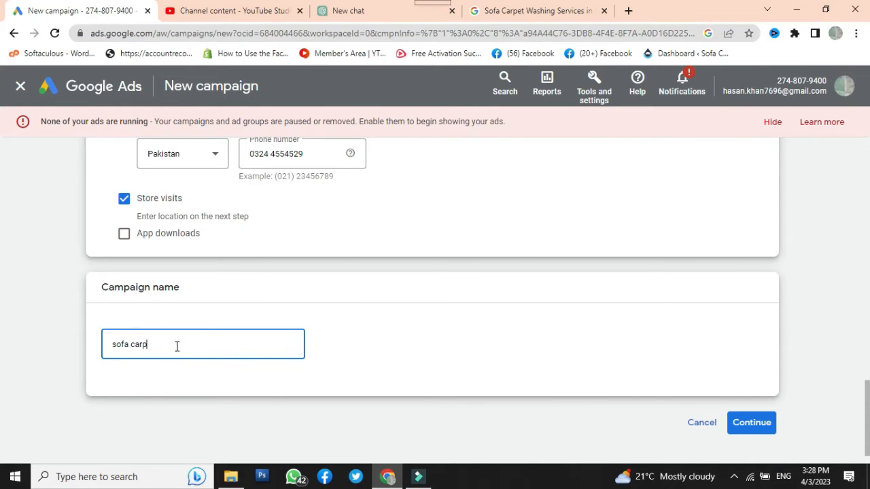
{"action": "type", "text": "et"}
{"action": "scroll", "coordinate": [293, 390], "scroll_direction": "down", "scroll_amount": 1}
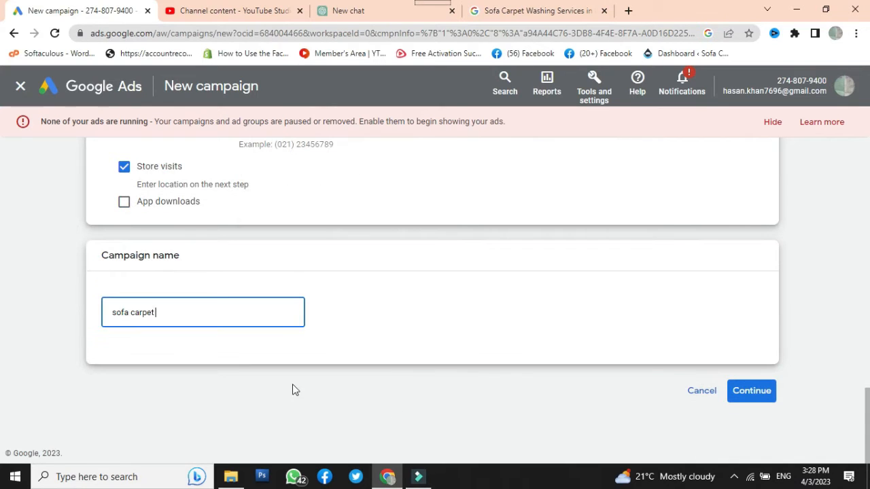
{"action": "left_click", "coordinate": [187, 312]}
{"action": "type", "text": "april23"}
{"action": "left_click", "coordinate": [747, 392]}
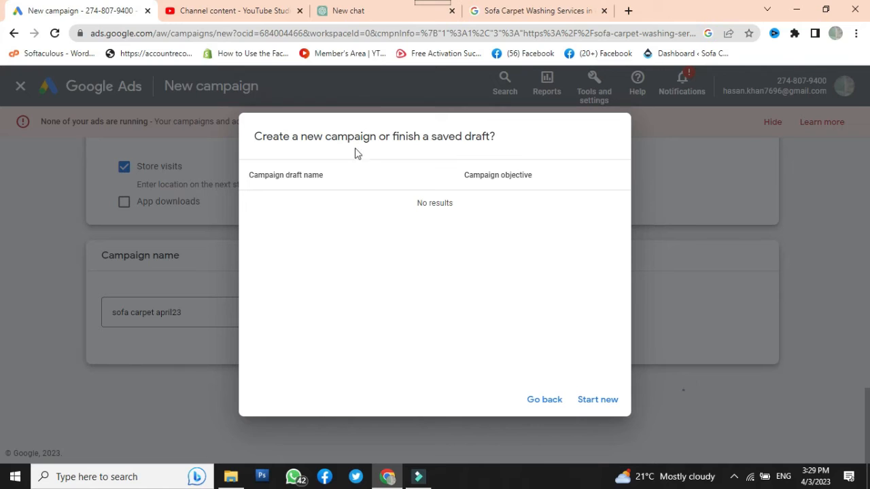
{"action": "left_click", "coordinate": [596, 399]}
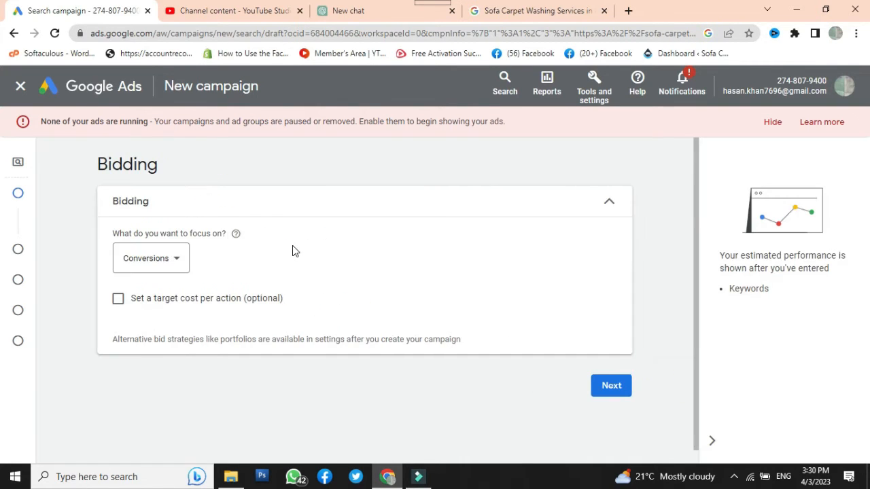
Set bidding to focus on Clicks with a maximum CPC bid limit of PKR 40 and proceed to the campaign settings
{"action": "left_click", "coordinate": [185, 259]}
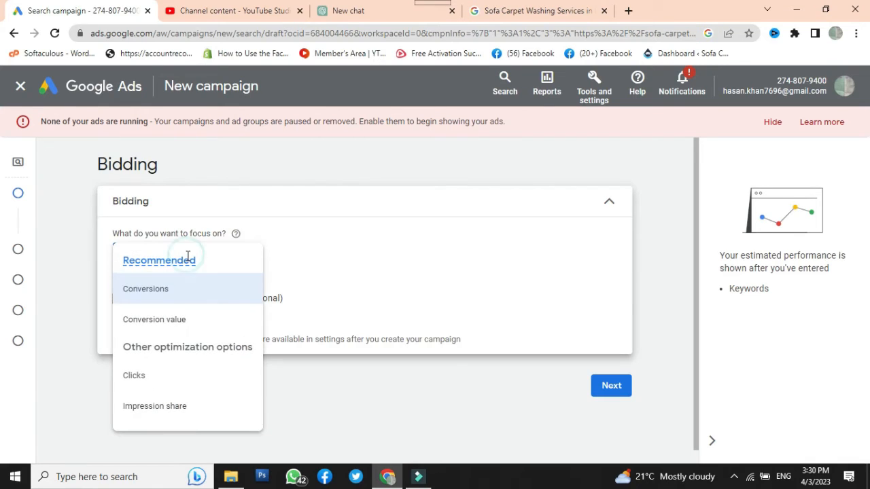
{"action": "left_click", "coordinate": [135, 378]}
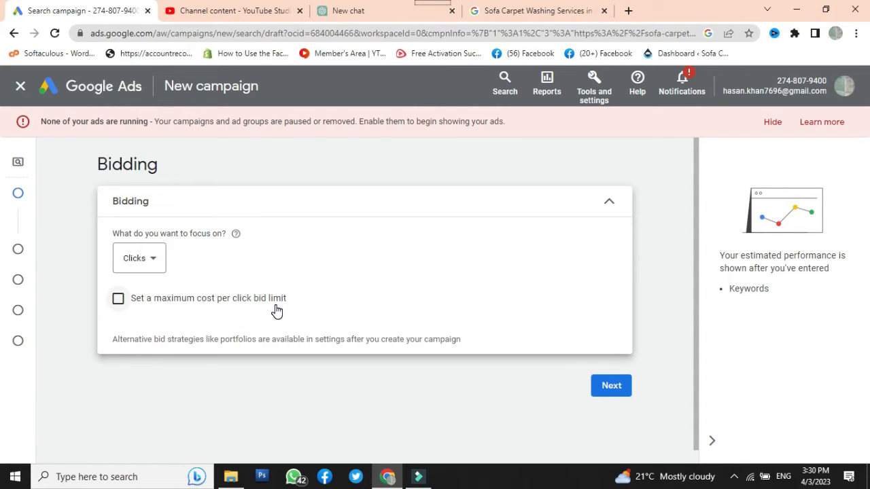
{"action": "left_click", "coordinate": [116, 300]}
{"action": "left_click", "coordinate": [176, 359]}
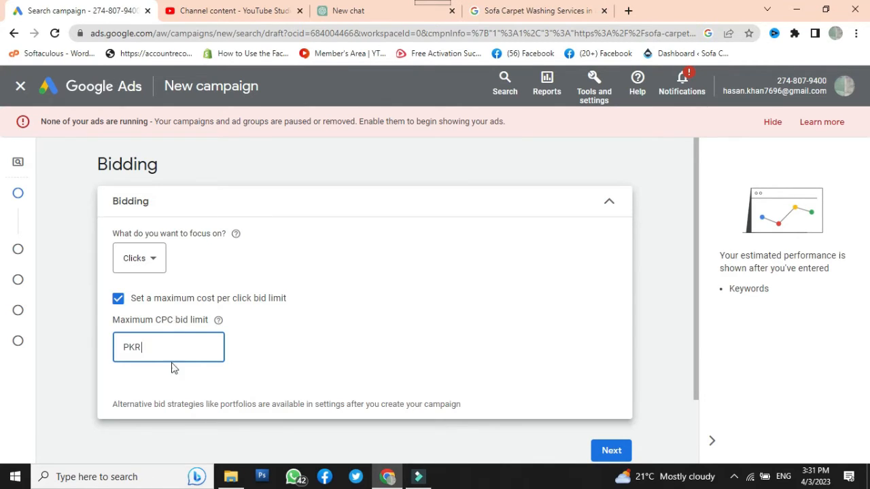
{"action": "left_click", "coordinate": [182, 347]}
{"action": "type", "text": "40"}
{"action": "scroll", "coordinate": [183, 347], "scroll_direction": "down", "scroll_amount": 2}
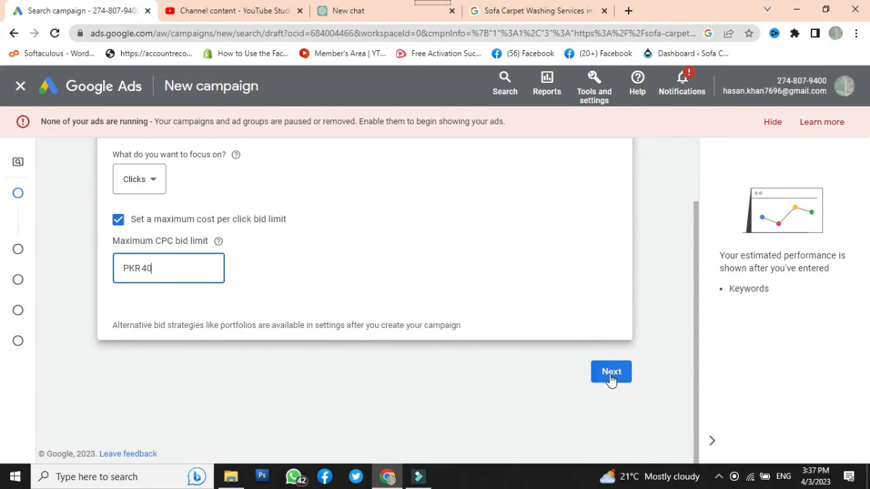
{"action": "left_click", "coordinate": [612, 373]}
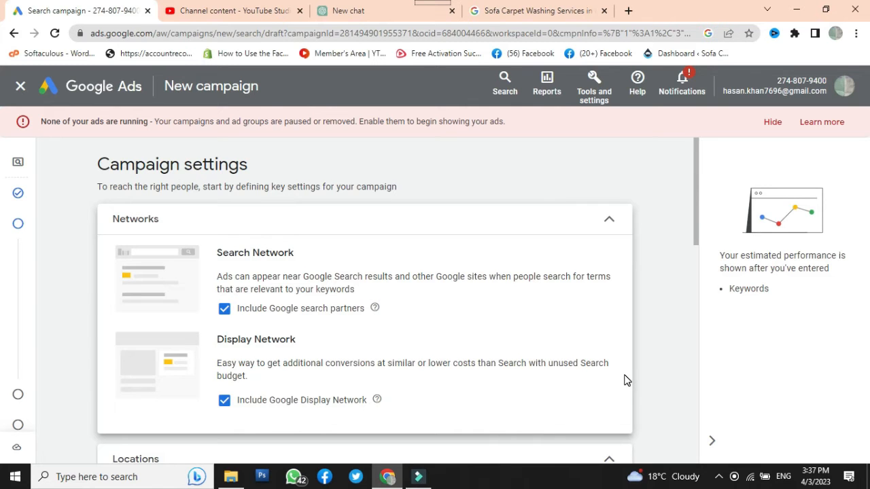
Exclude the Google Display Network from the campaign's networks, leaving Google search partners included
{"action": "scroll", "coordinate": [591, 379], "scroll_direction": "down", "scroll_amount": 3}
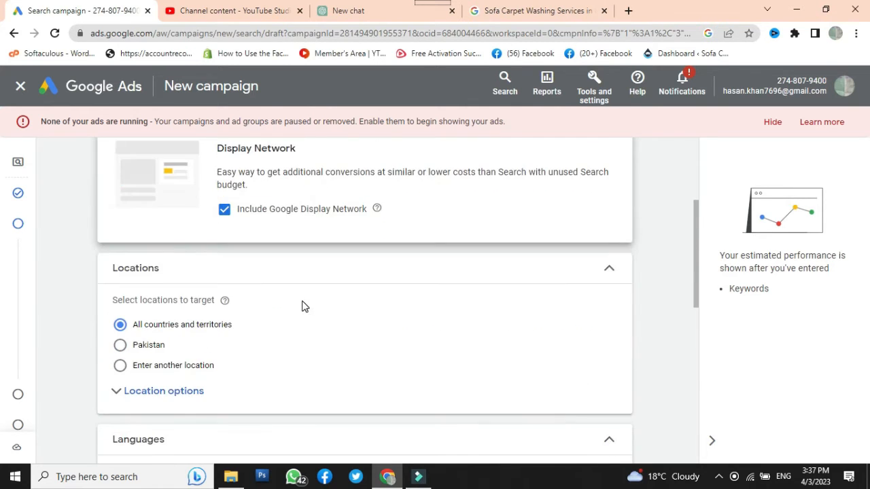
{"action": "scroll", "coordinate": [301, 305], "scroll_direction": "up", "scroll_amount": 1}
{"action": "left_click", "coordinate": [222, 276]}
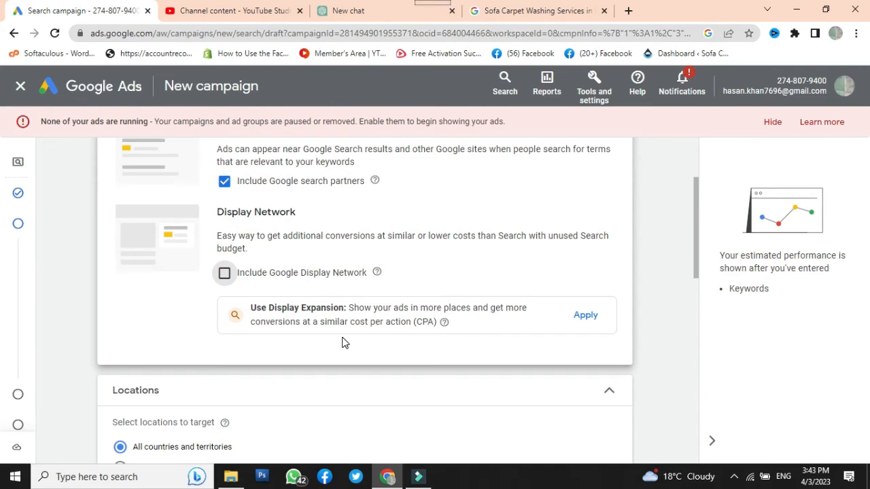
Expand the campaign's location options and choose to enter another location as the target
{"action": "scroll", "coordinate": [351, 330], "scroll_direction": "down", "scroll_amount": 3}
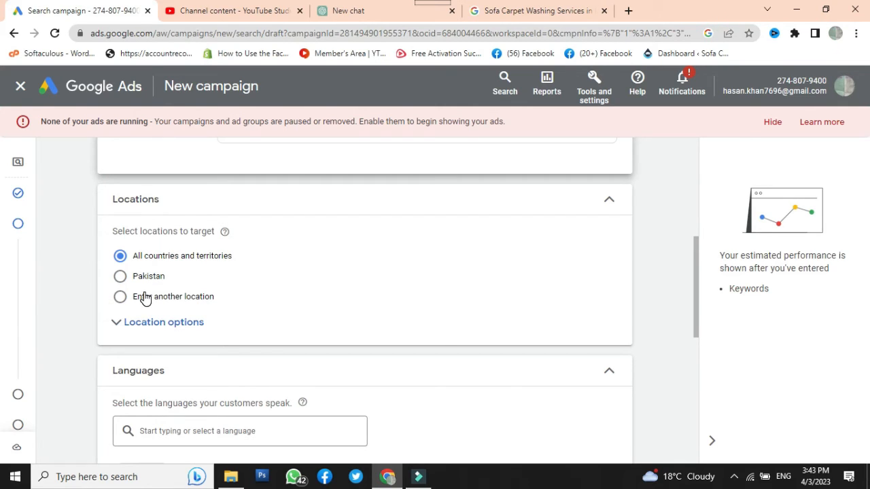
{"action": "left_click", "coordinate": [117, 328]}
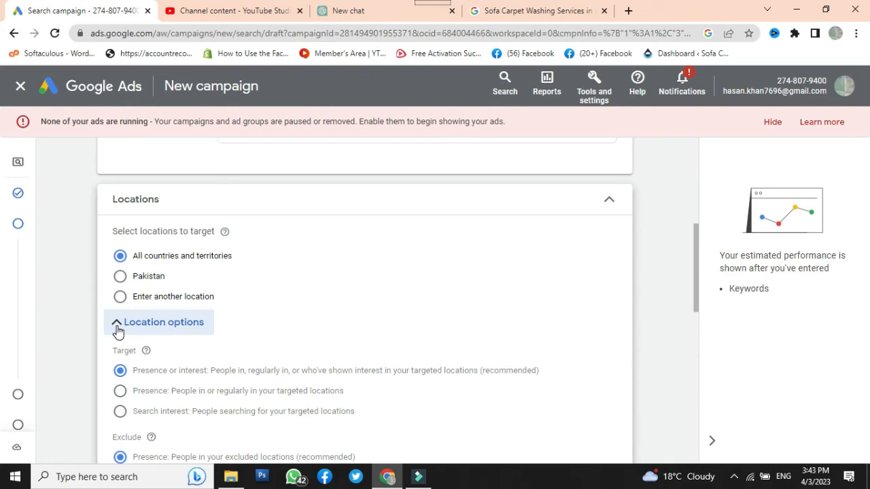
{"action": "scroll", "coordinate": [154, 333], "scroll_direction": "down", "scroll_amount": 1}
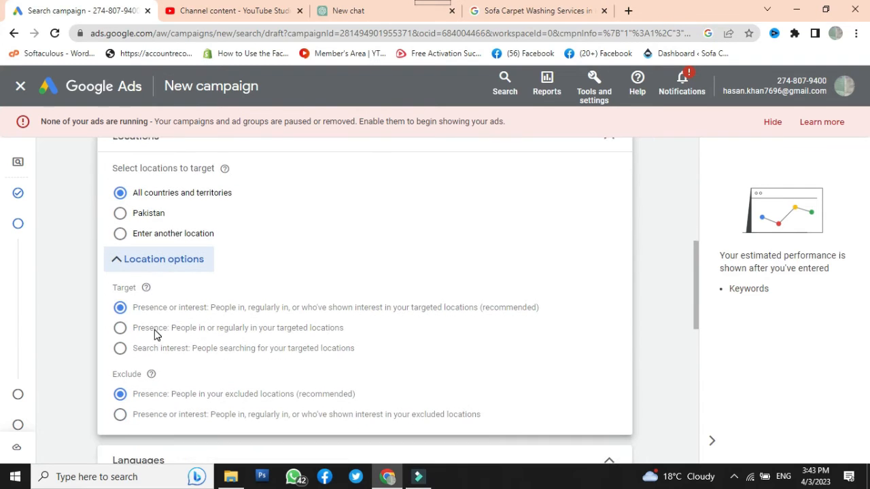
{"action": "left_click", "coordinate": [139, 238]}
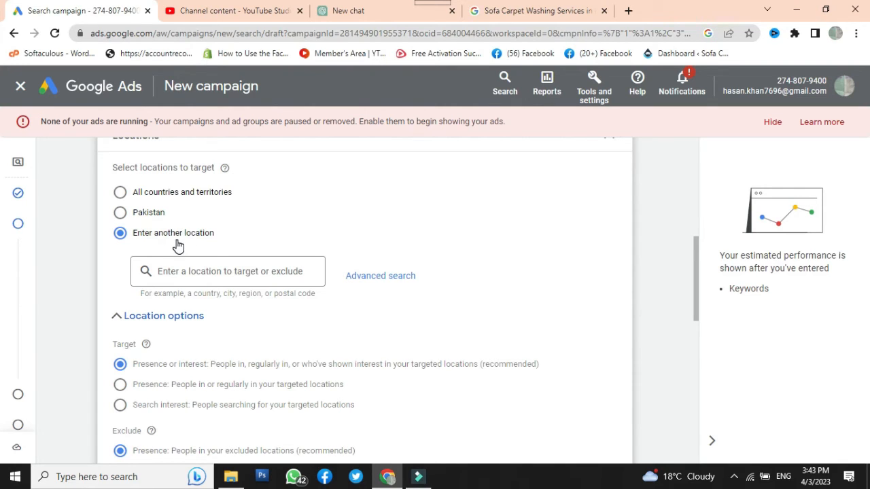
Search the web for "google maps" in a new browser tab and open Google Maps
{"action": "left_click", "coordinate": [628, 13]}
{"action": "type", "text": "google "}
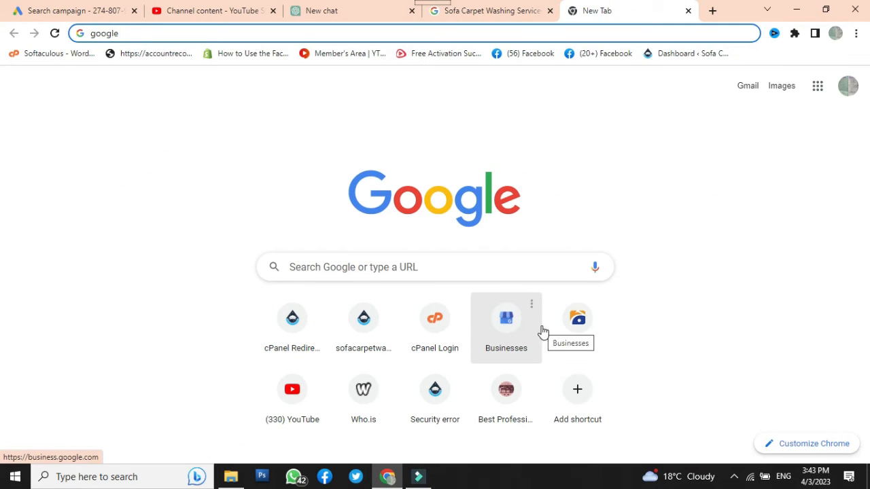
{"action": "type", "text": "maps"}
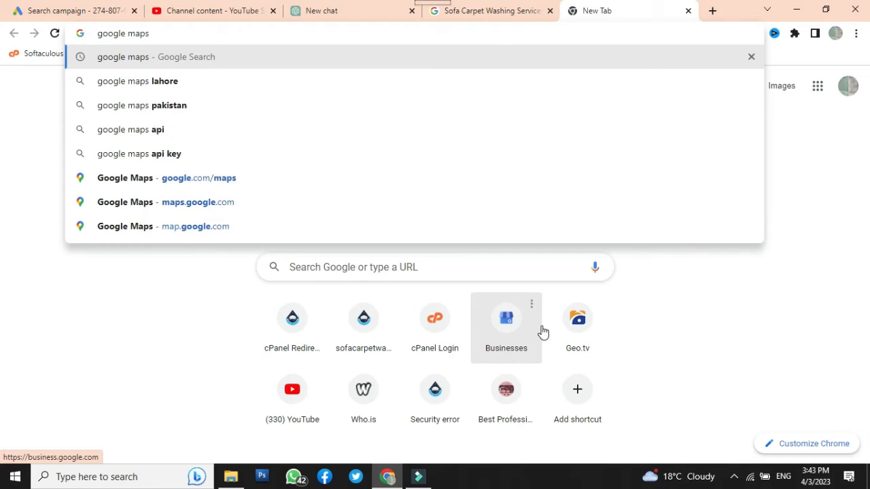
{"action": "key", "text": "Return"}
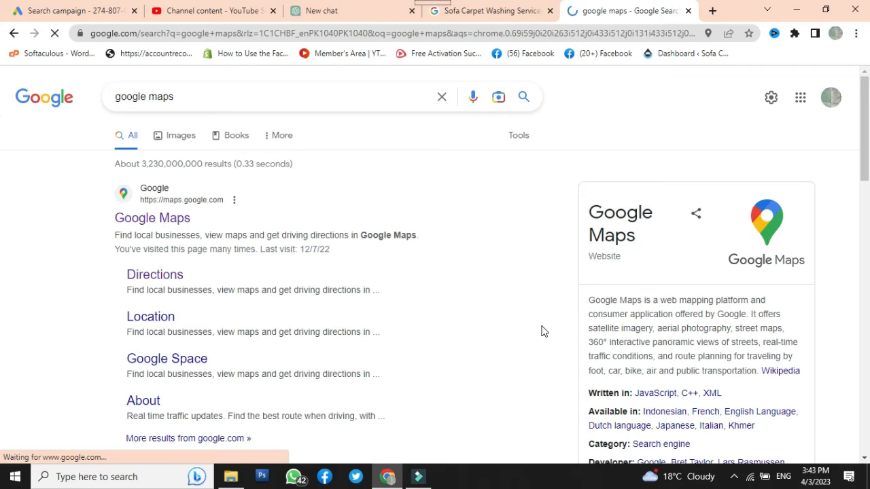
{"action": "left_click", "coordinate": [139, 218]}
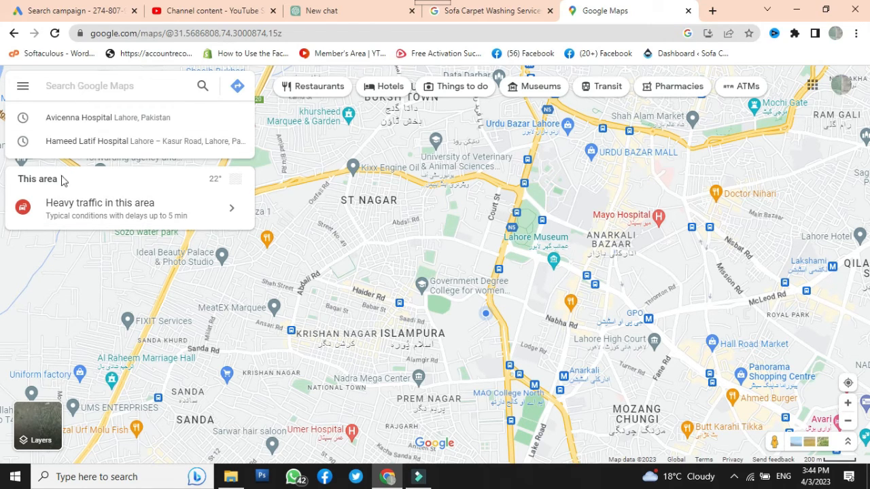
Find Peak Solutions College Lower Mall Near Civil Secretariat in Google Maps and copy its pin's coordinates
{"action": "type", "text": "peak"}
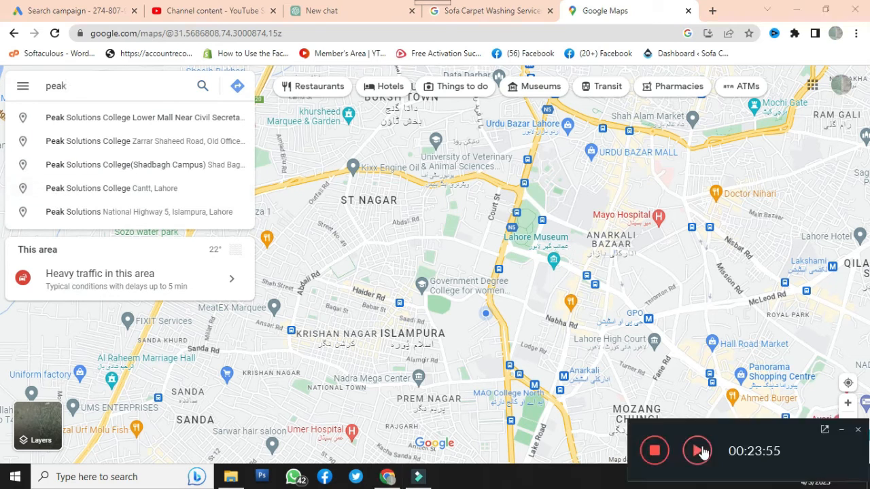
{"action": "left_click", "coordinate": [700, 452]}
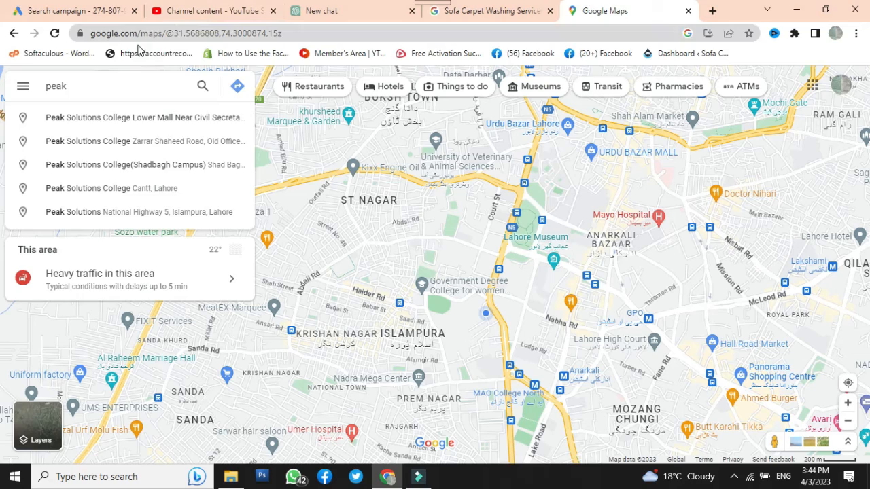
{"action": "left_click", "coordinate": [115, 121]}
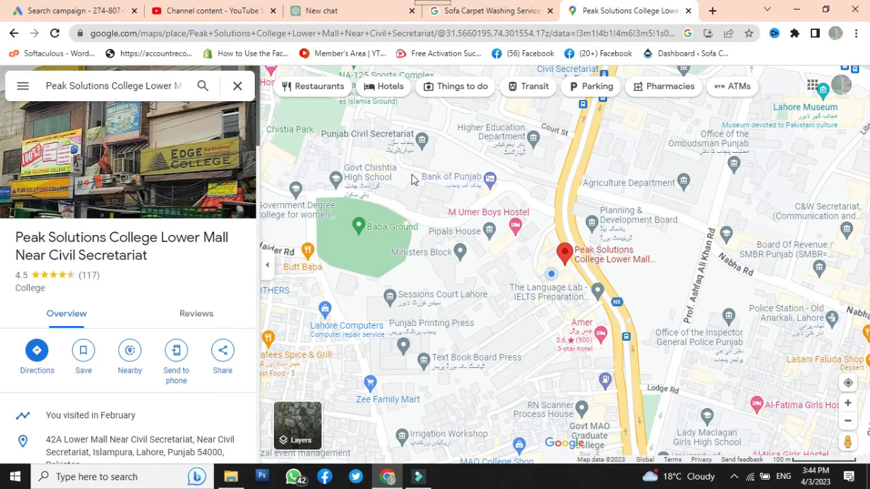
{"action": "right_click", "coordinate": [564, 253]}
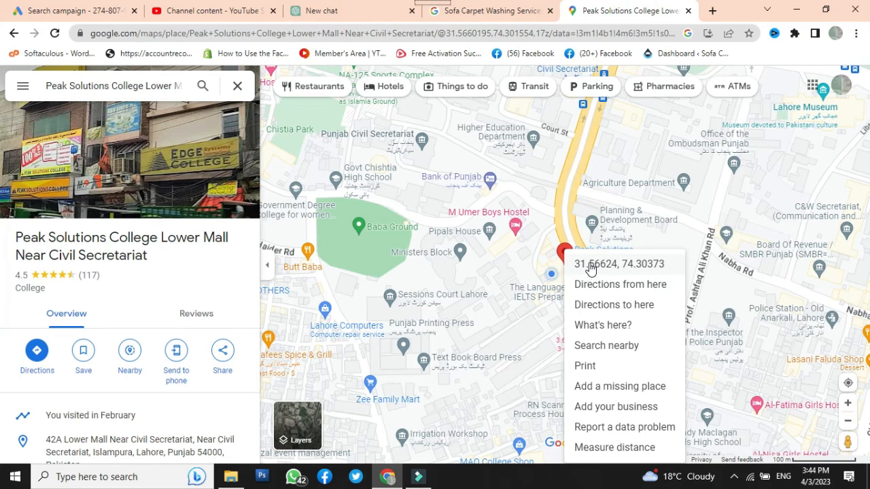
{"action": "left_click", "coordinate": [589, 265]}
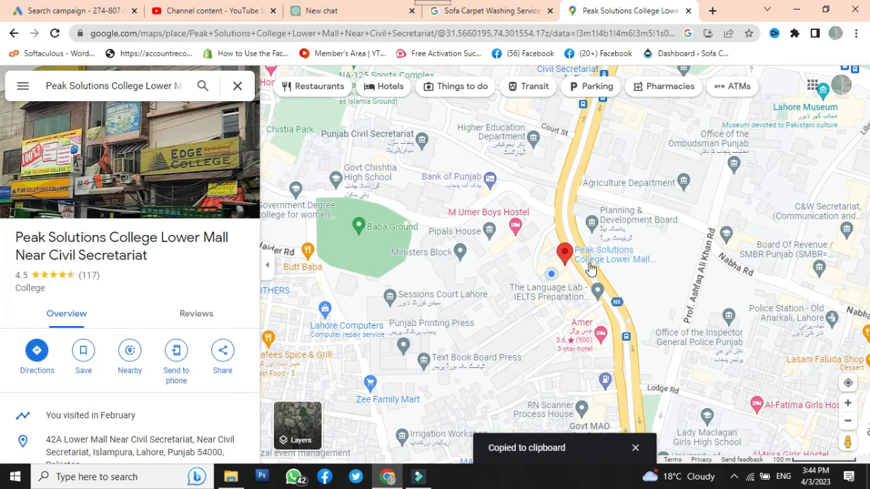
Switch back to Google Ads, open the advanced location search in Radius mode and paste the copied coordinates as the place
{"action": "left_click", "coordinate": [62, 10]}
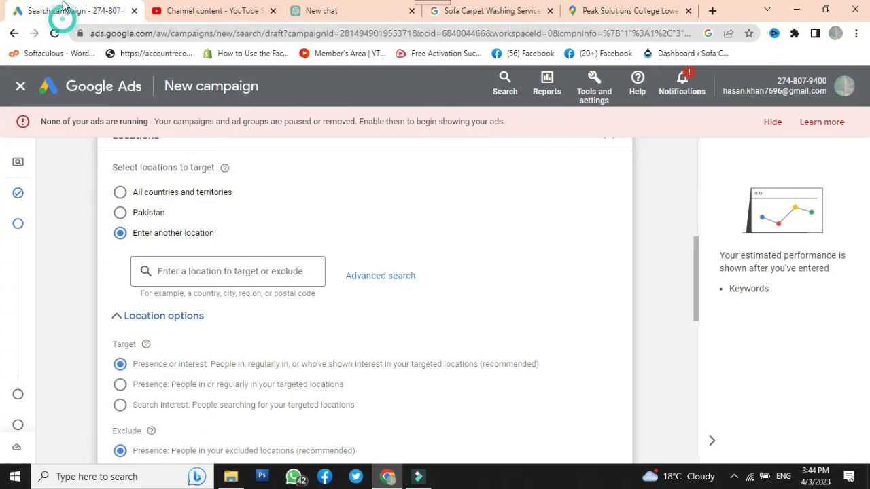
{"action": "left_click", "coordinate": [371, 281]}
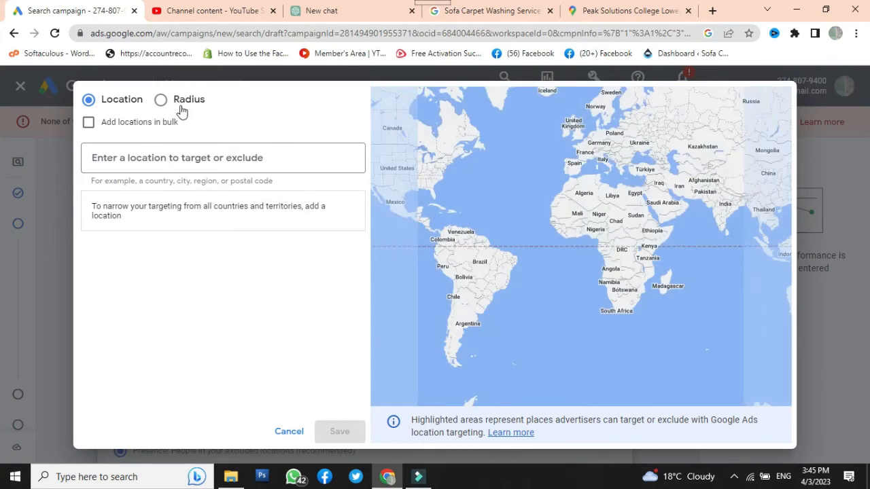
{"action": "left_click", "coordinate": [162, 101]}
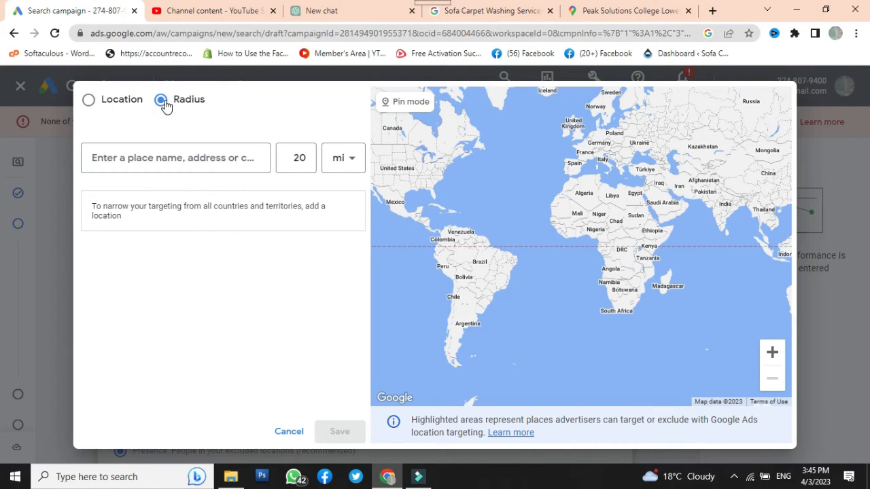
{"action": "left_click", "coordinate": [135, 156]}
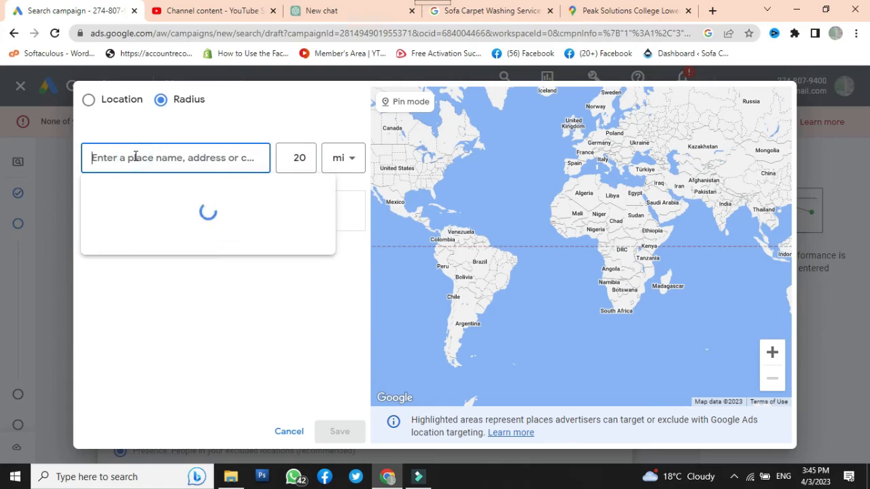
{"action": "key", "text": "ctrl+v"}
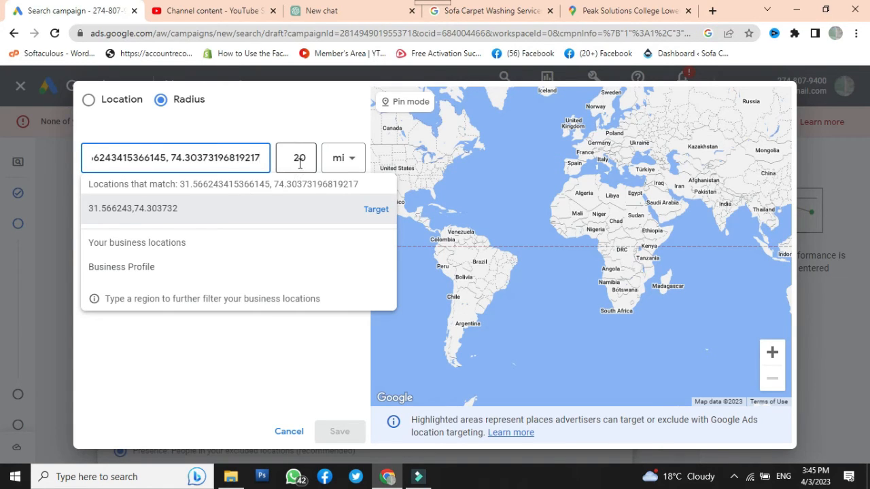
Set the radius to 5 km, target the location 31.566243,74.303732, and save its target radius as 5 km
{"action": "left_click", "coordinate": [300, 159]}
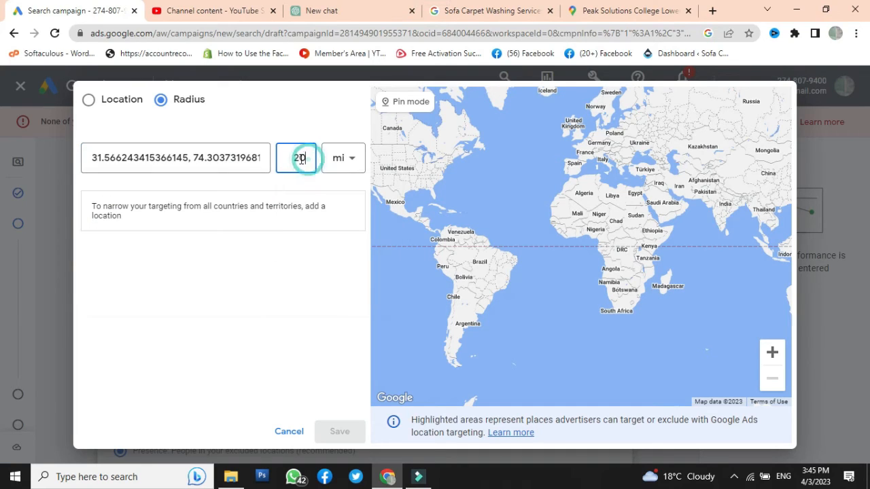
{"action": "double_click", "coordinate": [299, 159]}
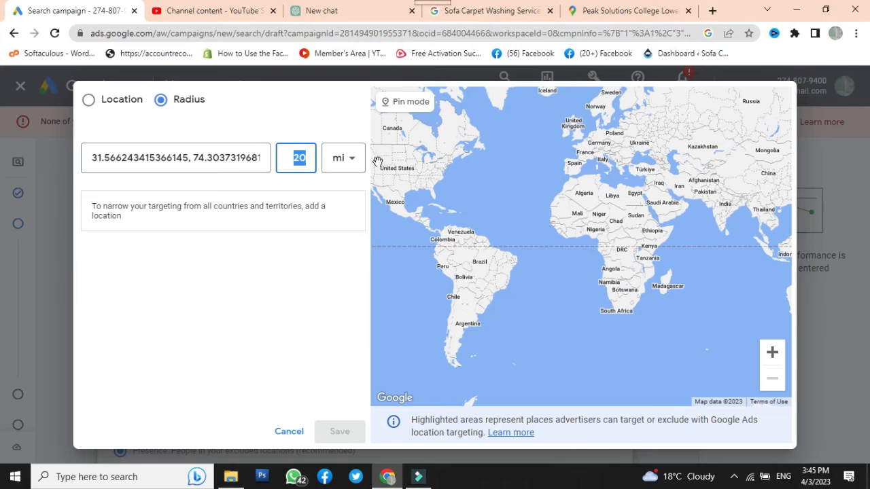
{"action": "left_click", "coordinate": [354, 169]}
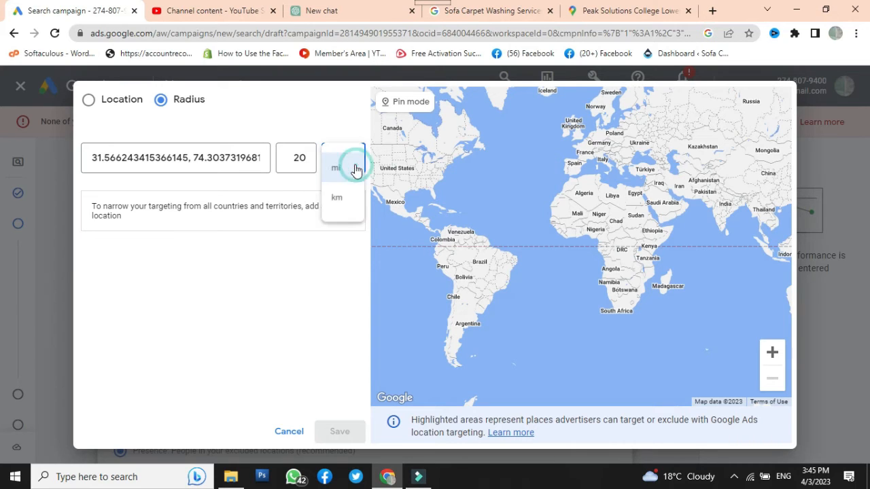
{"action": "left_click", "coordinate": [340, 197]}
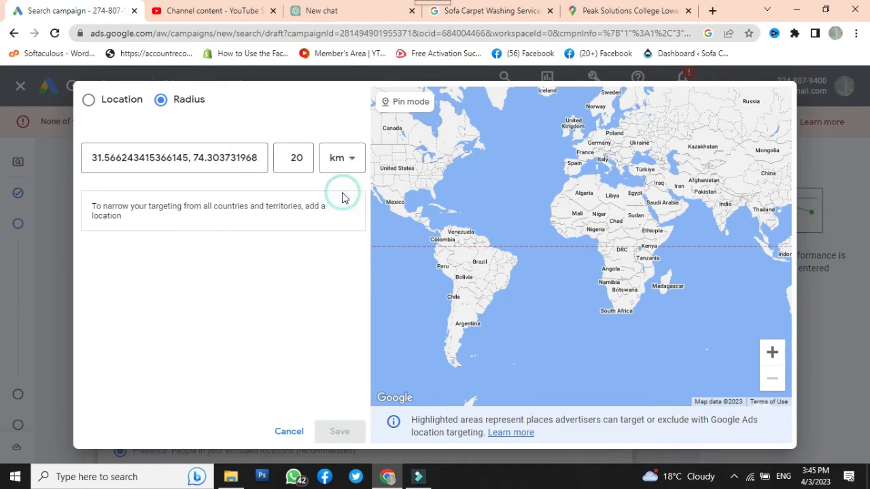
{"action": "double_click", "coordinate": [305, 166]}
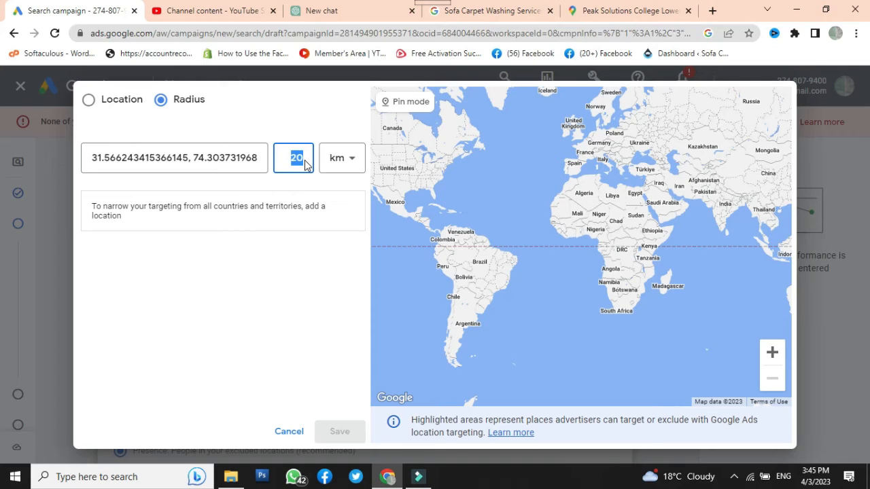
{"action": "type", "text": "5"}
{"action": "left_click", "coordinate": [224, 157]}
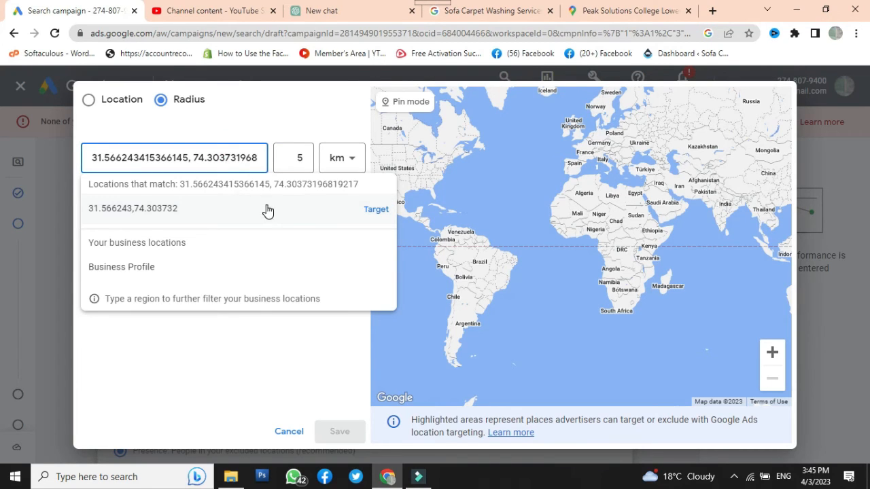
{"action": "left_click", "coordinate": [263, 212]}
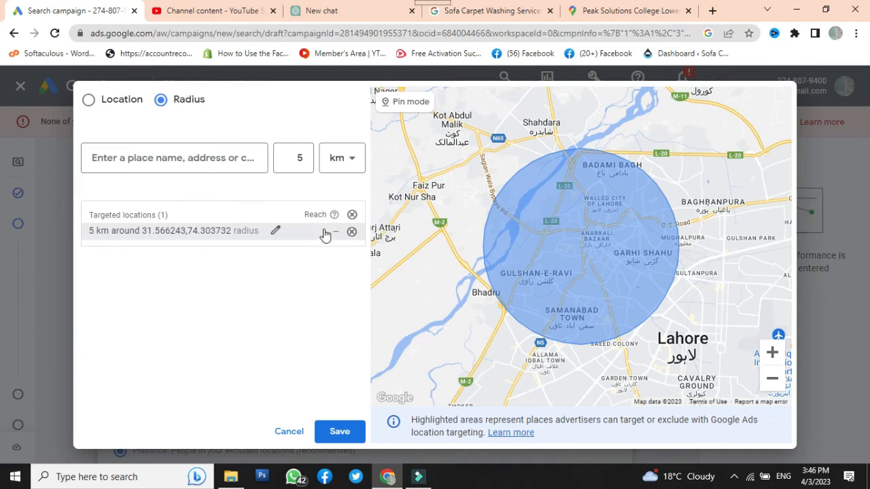
{"action": "left_click", "coordinate": [274, 233]}
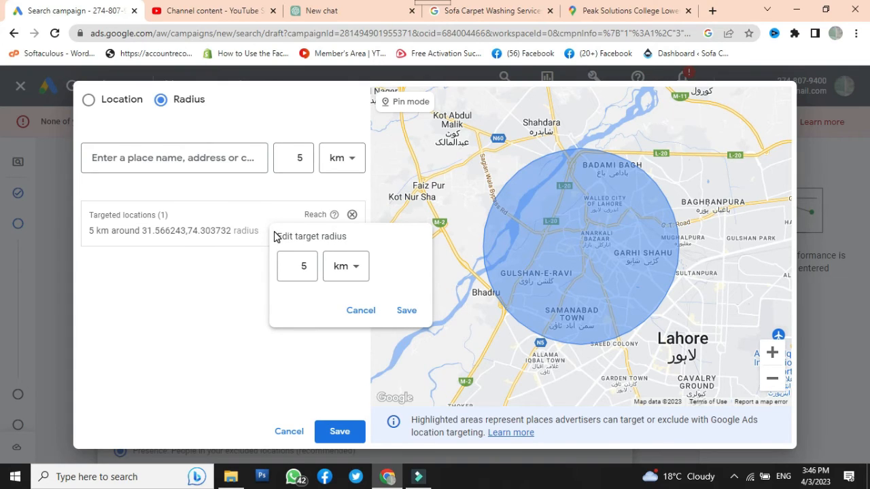
{"action": "left_click", "coordinate": [407, 309]}
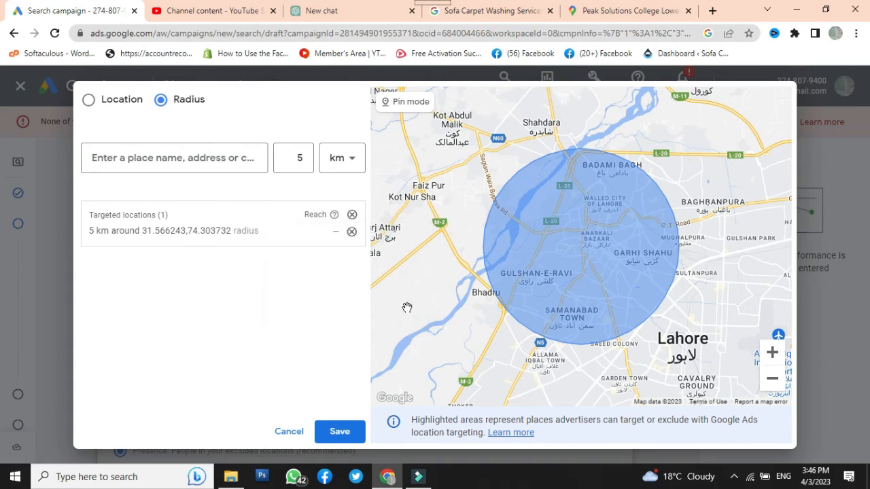
Switch to Google Maps, search for "packages" and open the Packages Mall location on Walton Road
{"action": "left_click", "coordinate": [579, 12]}
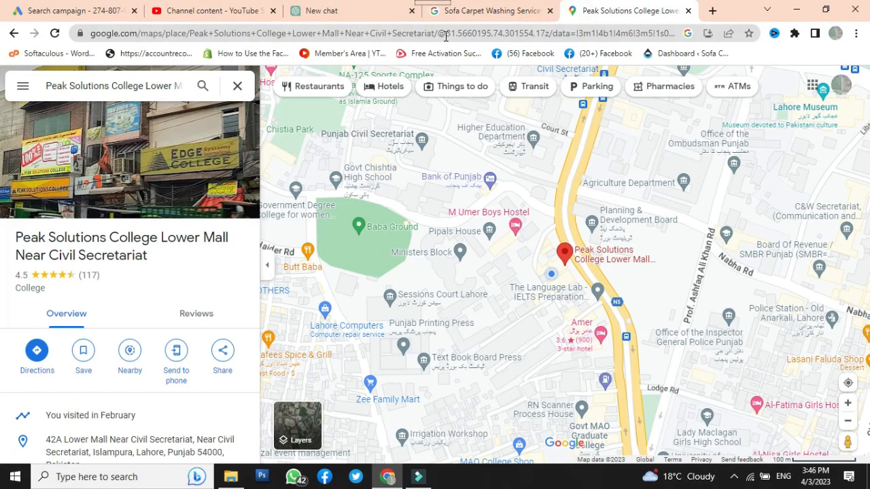
{"action": "left_click", "coordinate": [201, 87]}
{"action": "triple_click", "coordinate": [174, 85]}
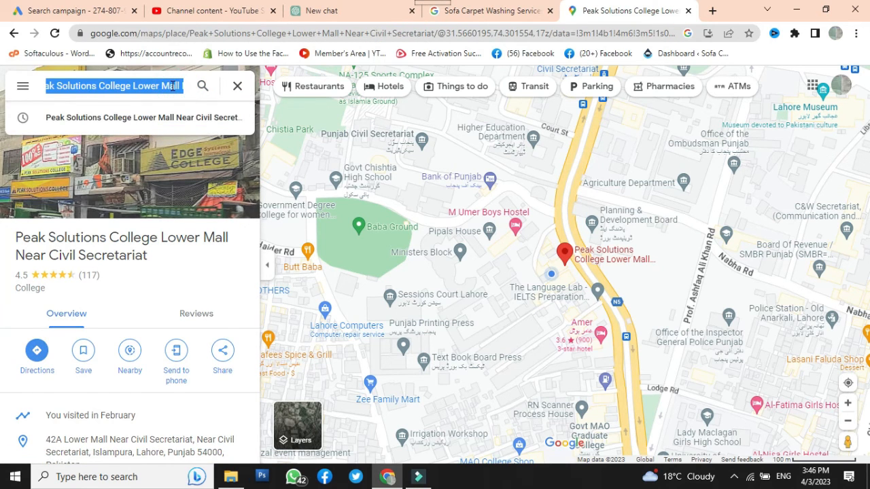
{"action": "key", "text": "BackSpace"}
{"action": "type", "text": "peak"}
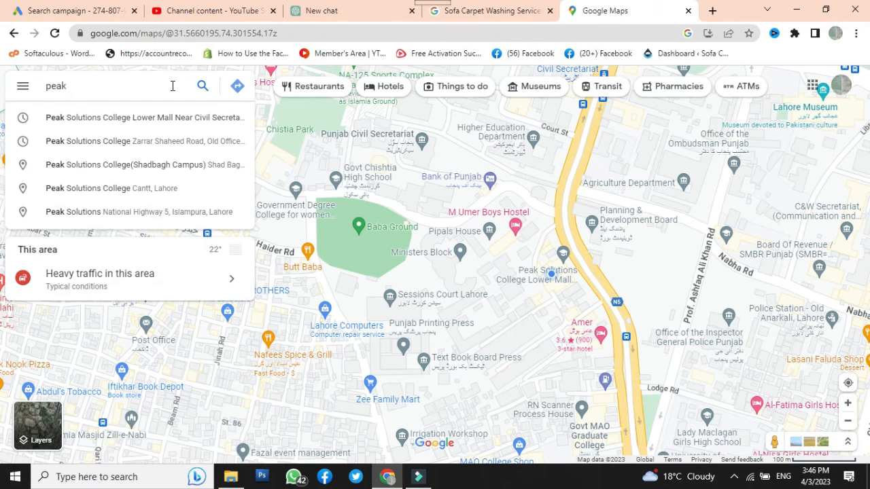
{"action": "key", "text": "BackSpace"}
{"action": "key", "text": "BackSpace"}
{"action": "key", "text": "BackSpace"}
{"action": "key", "text": "BackSpace"}
{"action": "type", "text": "packages"}
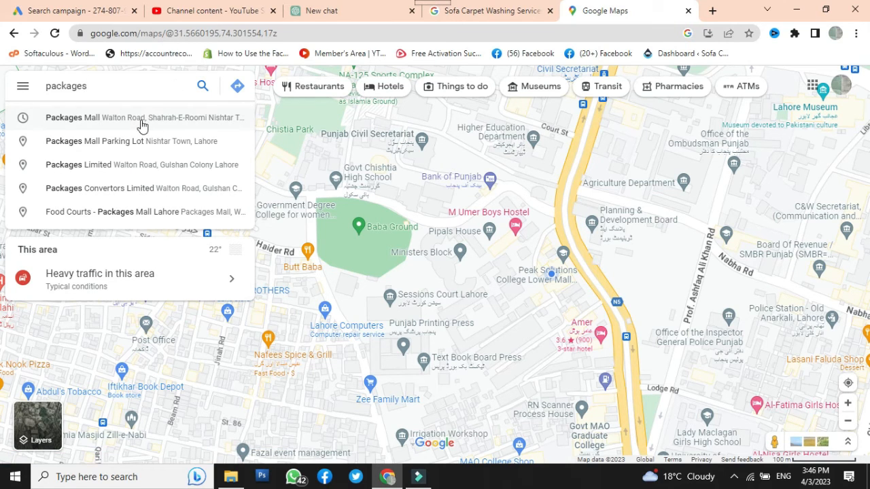
{"action": "left_click", "coordinate": [141, 118]}
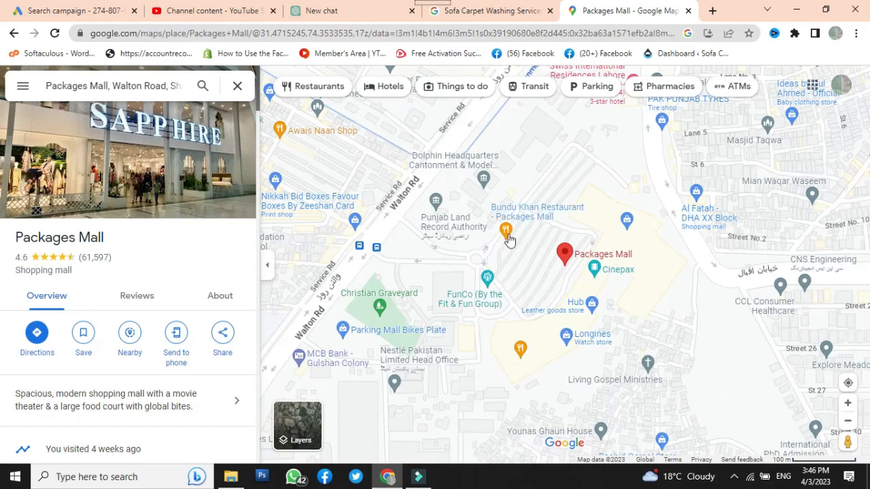
Copy the Packages Mall pin's coordinates from Google Maps, switch back to Google Ads and paste them as the radius place
{"action": "right_click", "coordinate": [563, 248]}
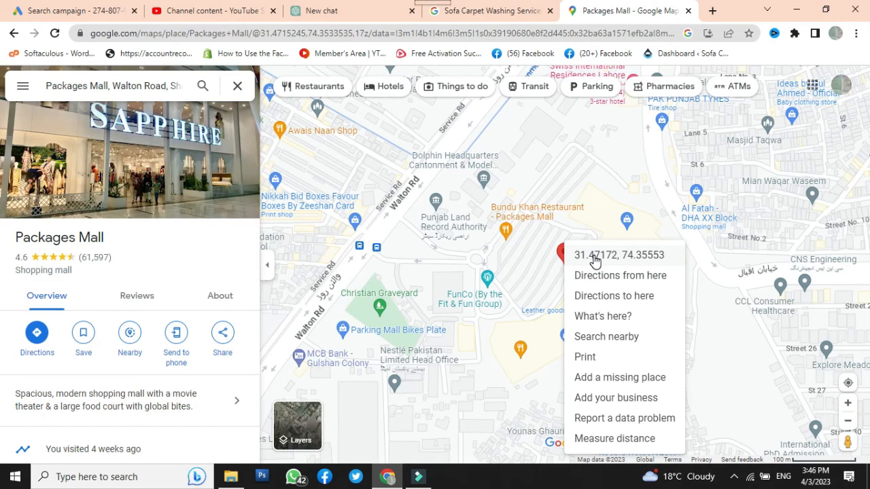
{"action": "left_click", "coordinate": [591, 258]}
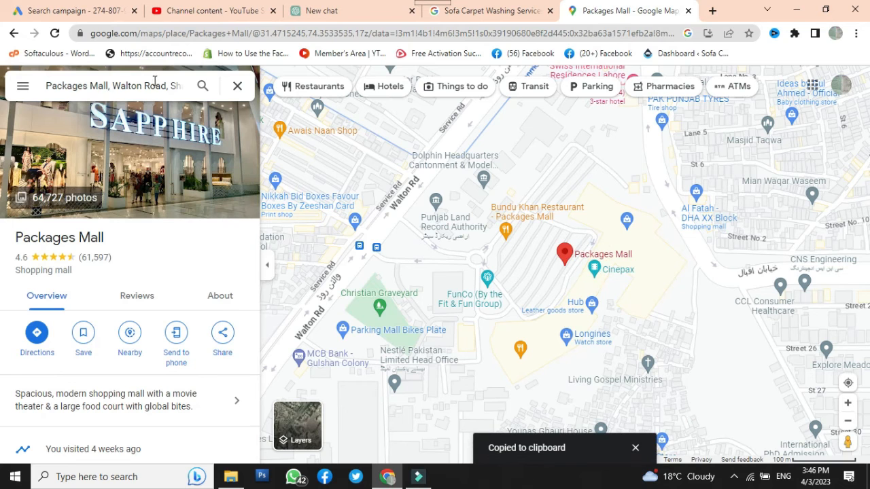
{"action": "left_click", "coordinate": [85, 12]}
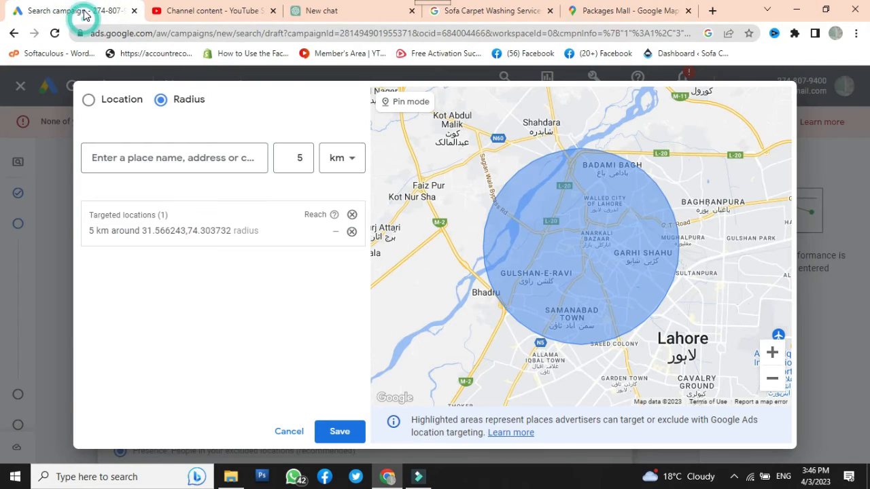
{"action": "left_click", "coordinate": [141, 150]}
{"action": "key", "text": "ctrl+v"}
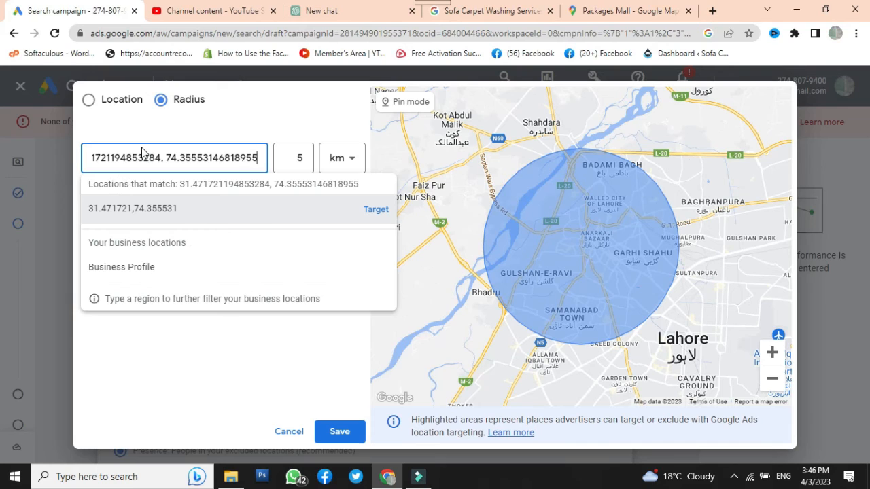
Set the radius to 10 km, target the pasted coordinates 31.471721,74.355531, and save the targeted locations
{"action": "double_click", "coordinate": [295, 159]}
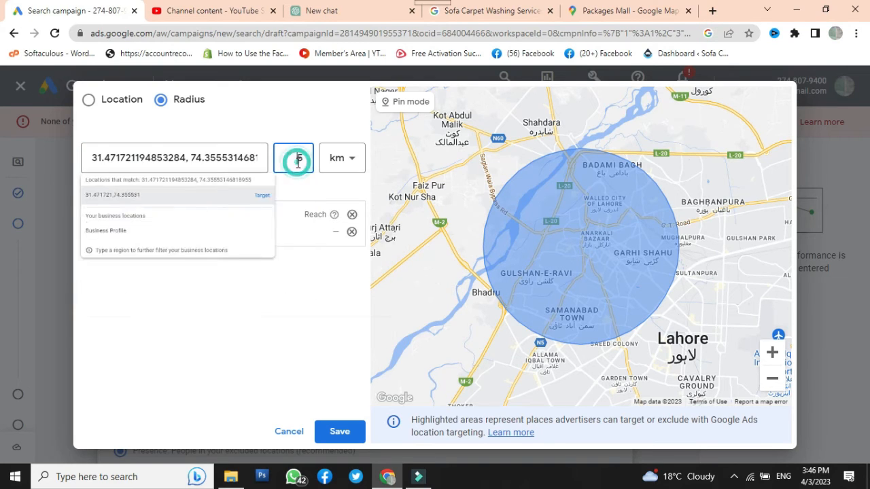
{"action": "type", "text": "10"}
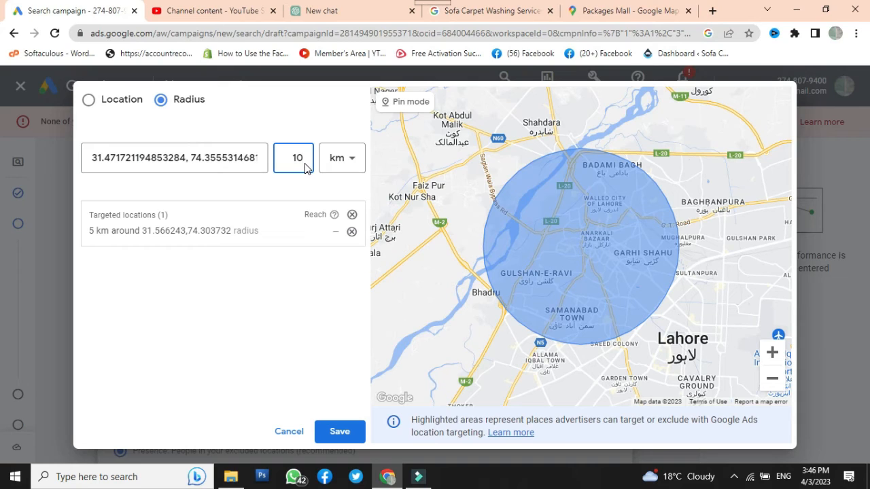
{"action": "left_click", "coordinate": [251, 161]}
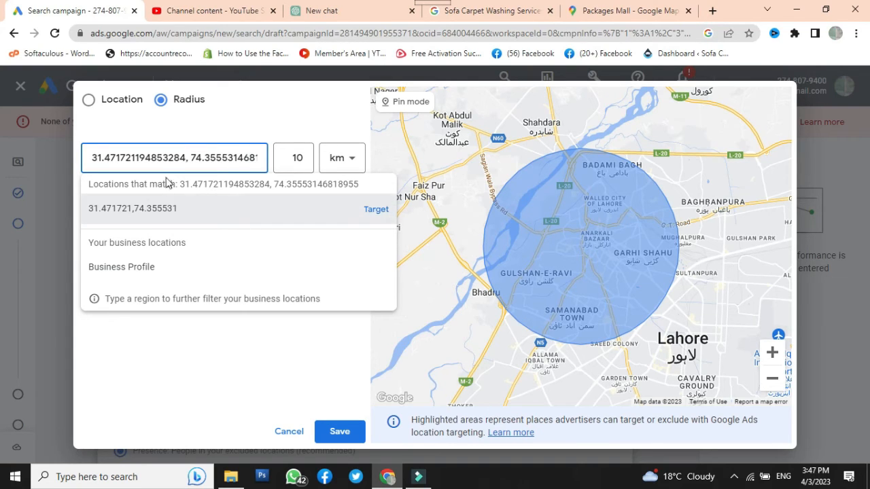
{"action": "left_click", "coordinate": [245, 158]}
{"action": "key", "text": "Return"}
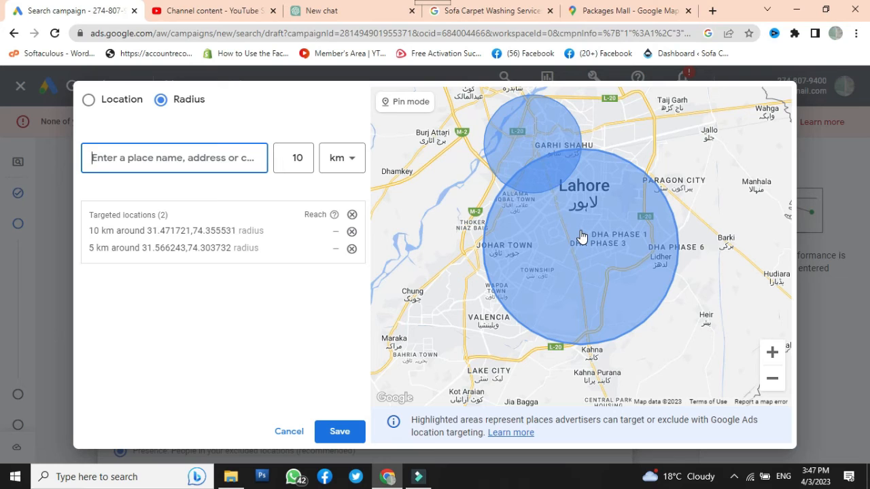
{"action": "left_click", "coordinate": [341, 438]}
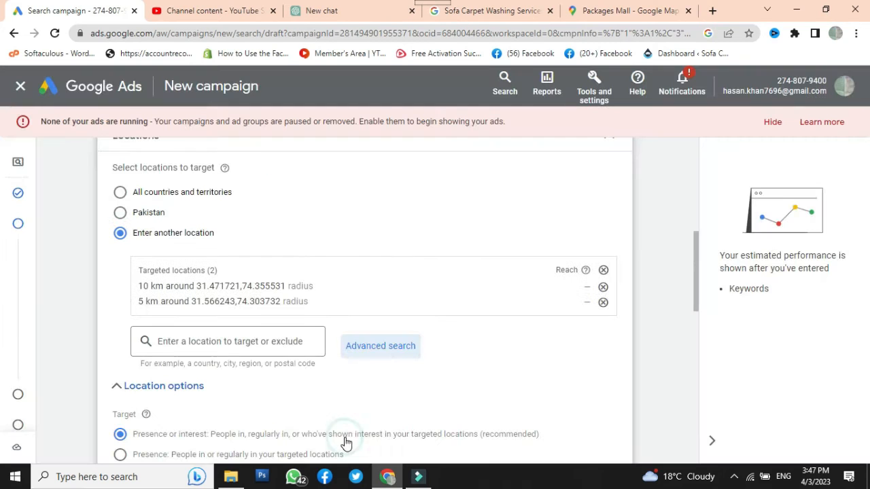
Turn on automatically created assets for the campaign and accept the terms
{"action": "scroll", "coordinate": [382, 367], "scroll_direction": "down", "scroll_amount": 2}
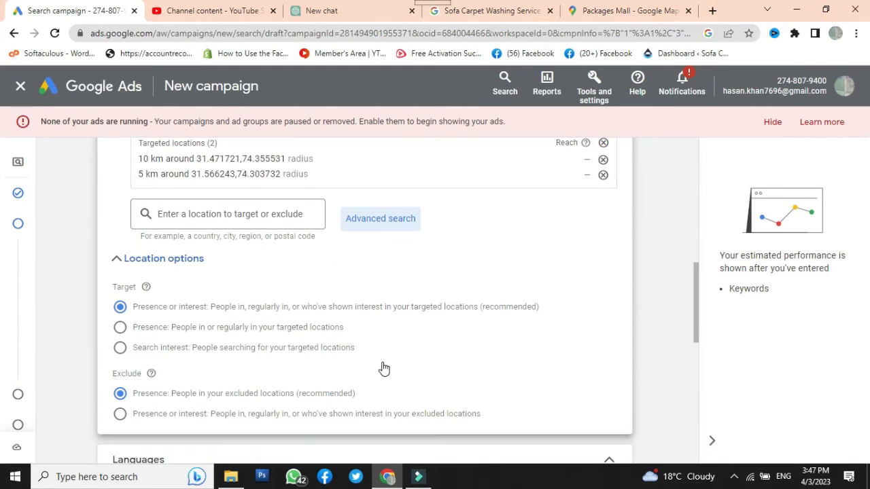
{"action": "scroll", "coordinate": [383, 367], "scroll_direction": "down", "scroll_amount": 2}
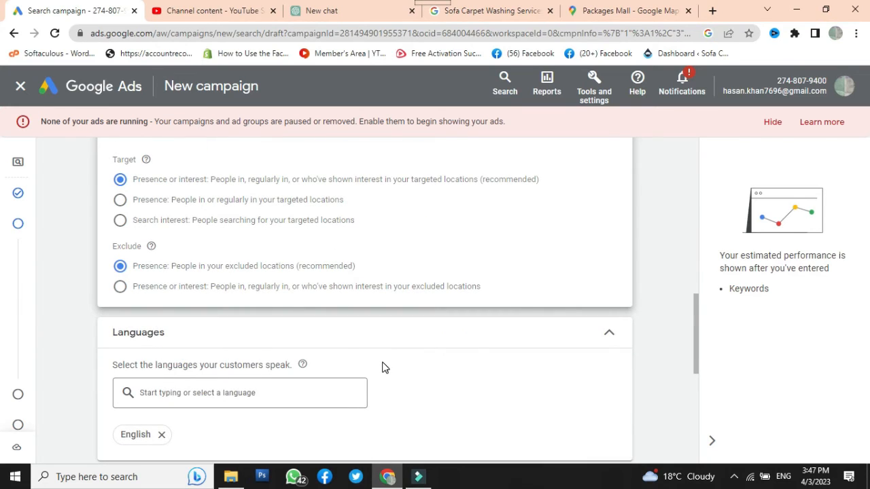
{"action": "scroll", "coordinate": [379, 362], "scroll_direction": "down", "scroll_amount": 1}
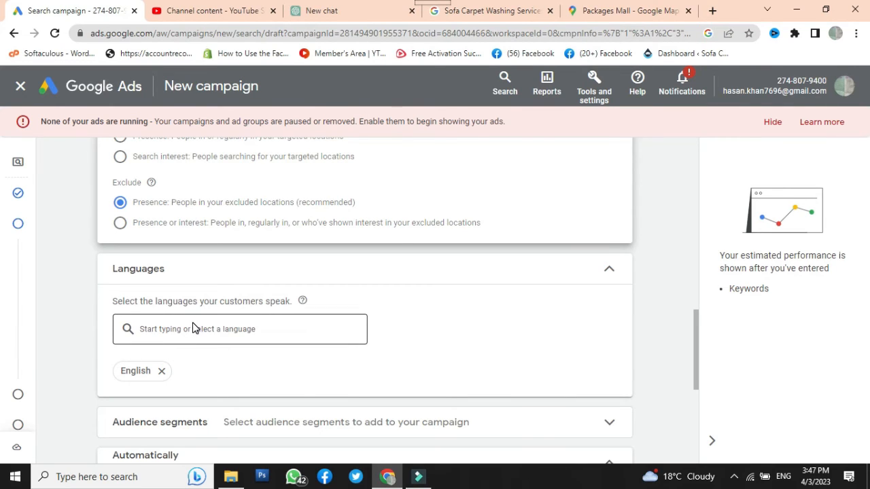
{"action": "scroll", "coordinate": [192, 329], "scroll_direction": "down", "scroll_amount": 2}
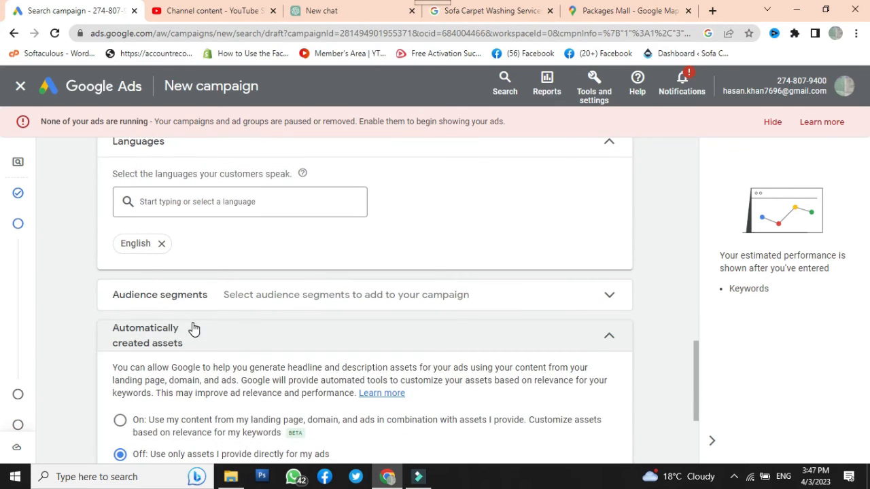
{"action": "scroll", "coordinate": [192, 329], "scroll_direction": "down", "scroll_amount": 1}
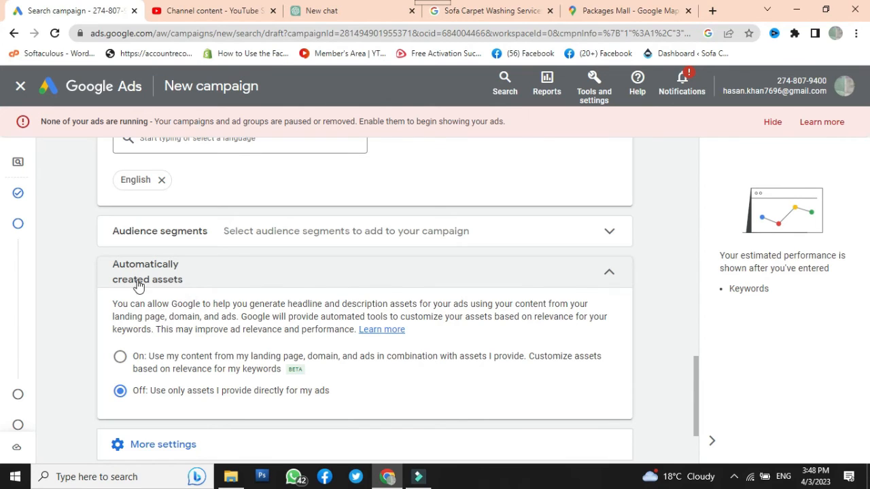
{"action": "left_click", "coordinate": [119, 360]}
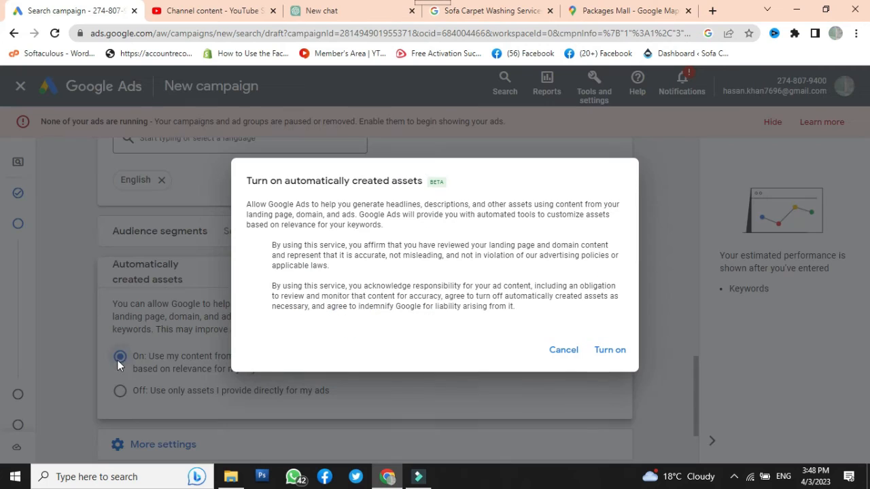
{"action": "left_click", "coordinate": [610, 352]}
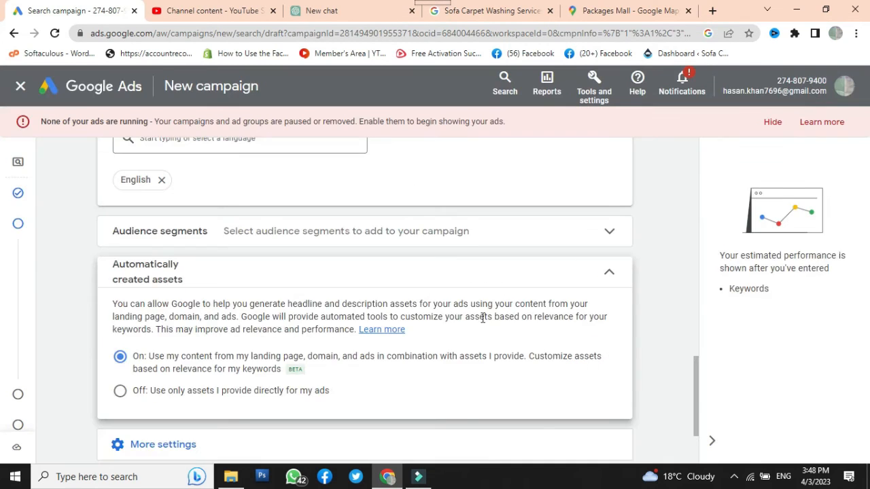
Open the ad schedule among the additional campaign settings and set the start time for all days to 09:00
{"action": "scroll", "coordinate": [422, 324], "scroll_direction": "down", "scroll_amount": 2}
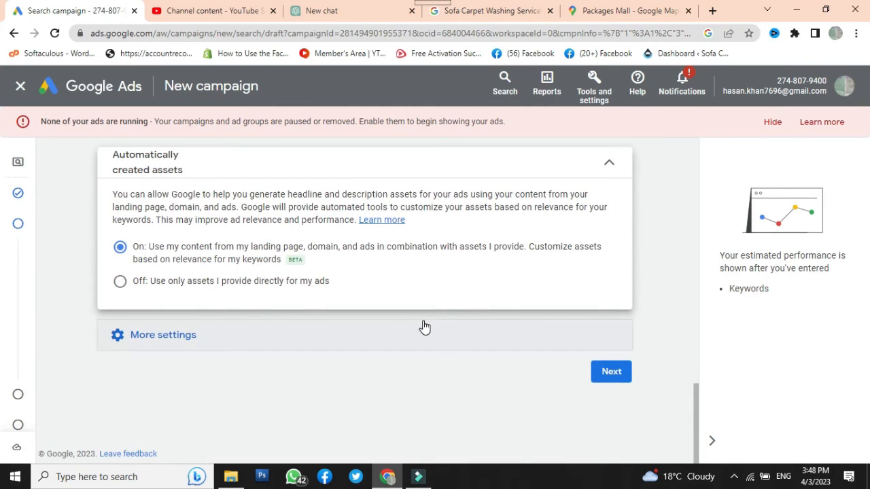
{"action": "left_click", "coordinate": [119, 340]}
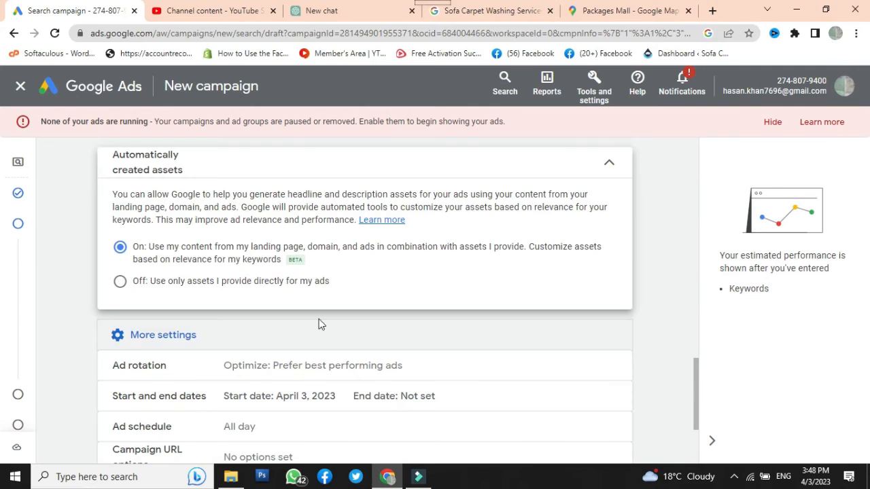
{"action": "scroll", "coordinate": [320, 325], "scroll_direction": "down", "scroll_amount": 1}
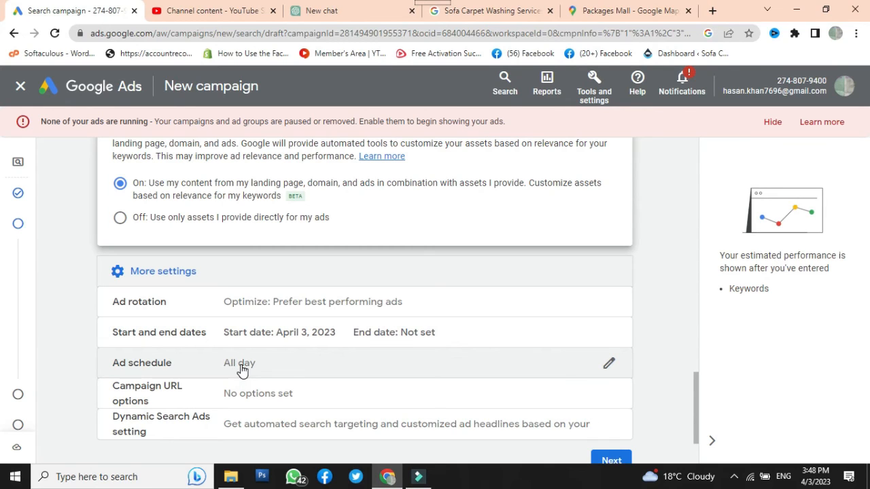
{"action": "left_click", "coordinate": [605, 364]}
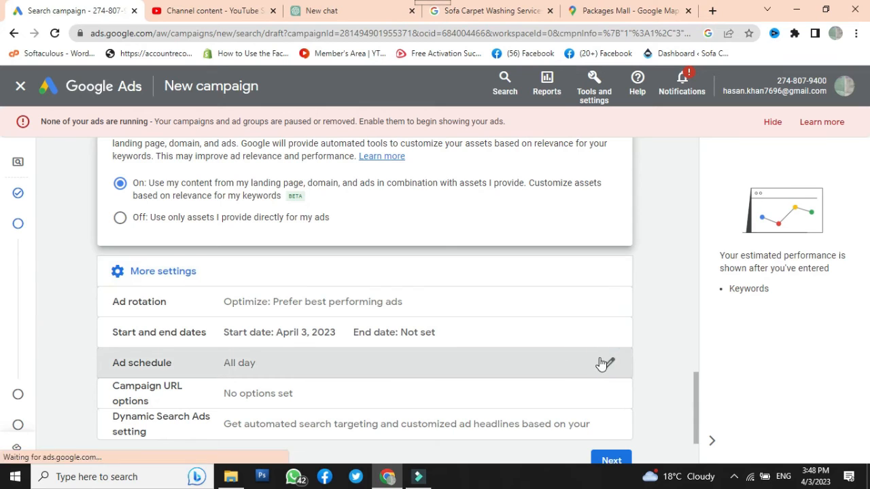
{"action": "left_click", "coordinate": [220, 325]}
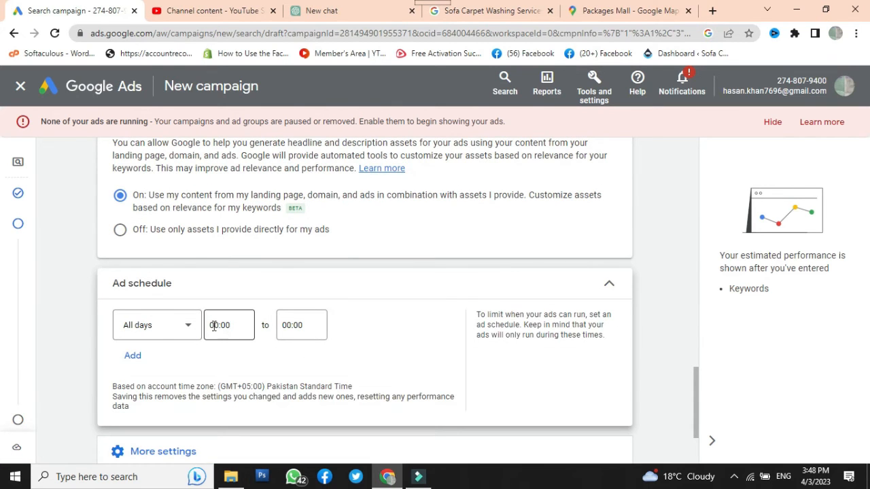
{"action": "left_click", "coordinate": [214, 326]}
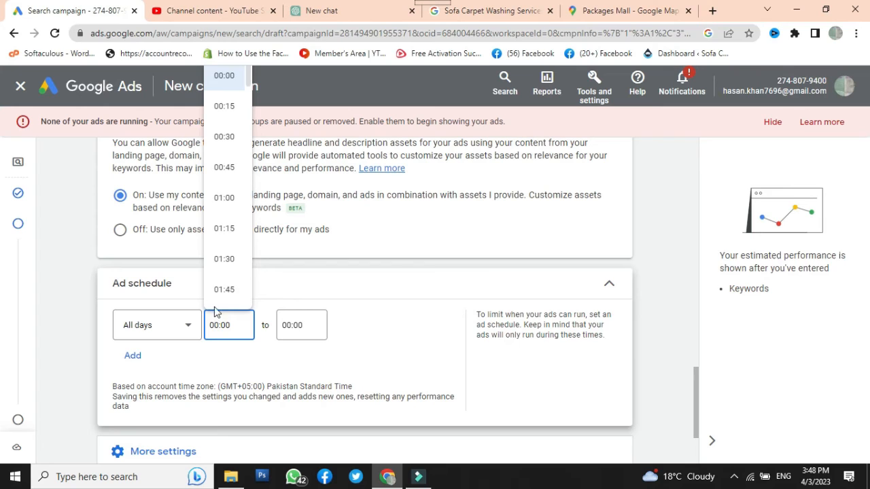
{"action": "scroll", "coordinate": [215, 197], "scroll_direction": "down", "scroll_amount": 20}
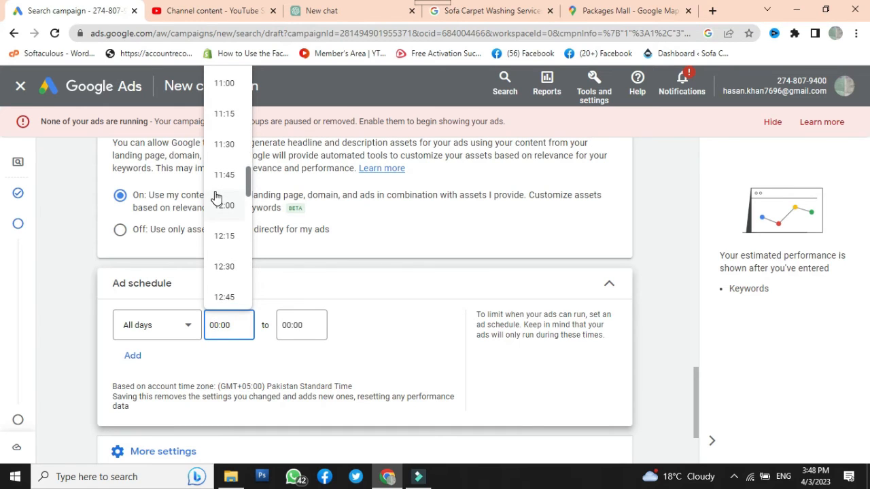
{"action": "scroll", "coordinate": [216, 197], "scroll_direction": "up", "scroll_amount": 5}
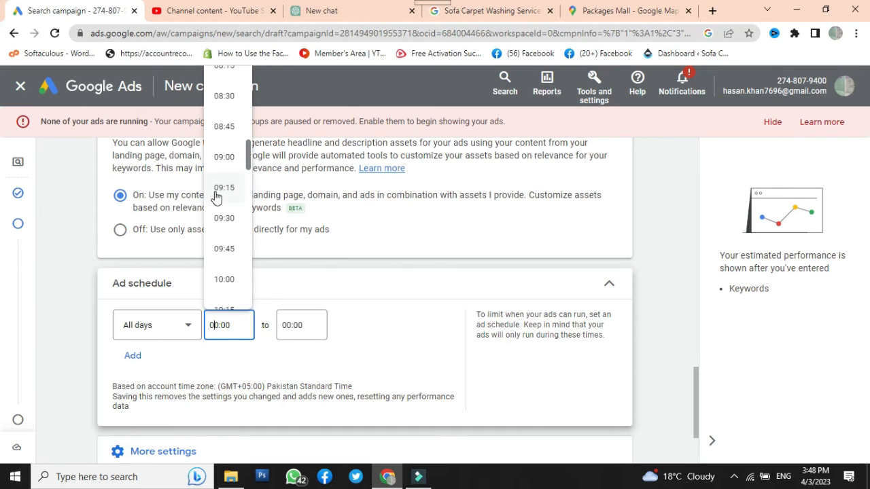
{"action": "left_click", "coordinate": [223, 159]}
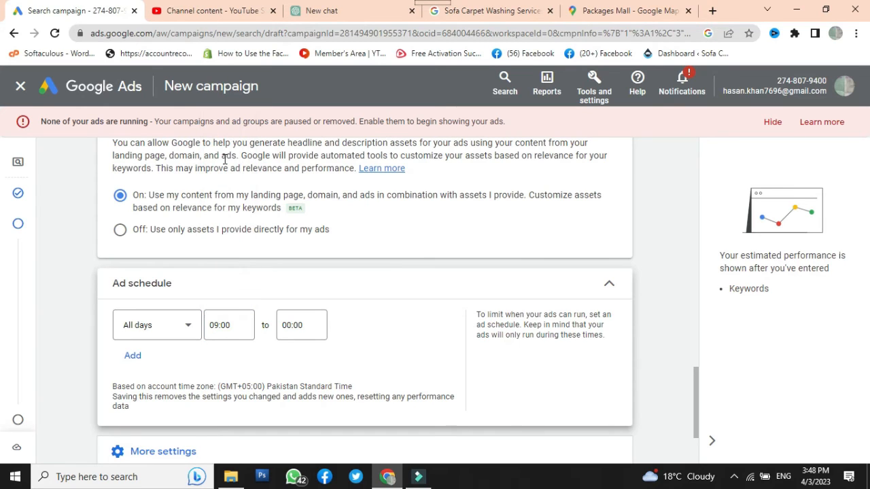
Set the ad schedule's end time for all days to 17:00
{"action": "left_click", "coordinate": [289, 328]}
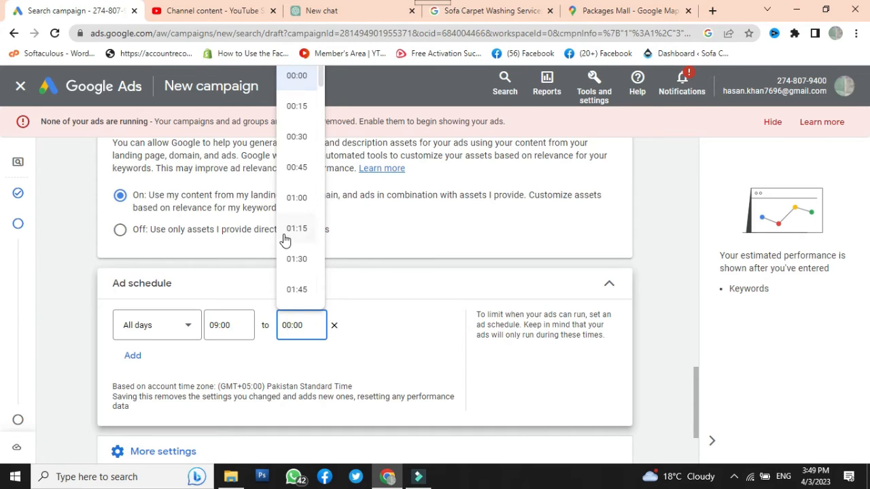
{"action": "scroll", "coordinate": [284, 239], "scroll_direction": "down", "scroll_amount": 15}
{"action": "scroll", "coordinate": [281, 241], "scroll_direction": "down", "scroll_amount": 11}
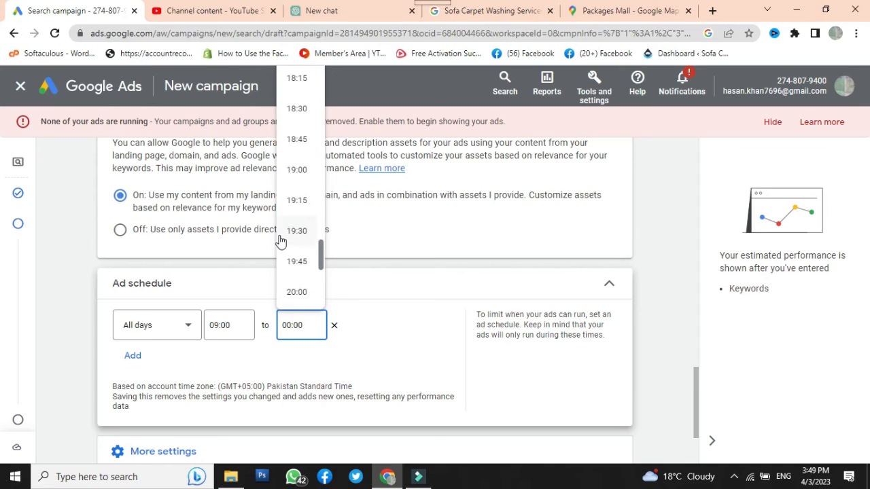
{"action": "scroll", "coordinate": [280, 241], "scroll_direction": "up", "scroll_amount": 1}
{"action": "scroll", "coordinate": [281, 240], "scroll_direction": "up", "scroll_amount": 3}
{"action": "left_click", "coordinate": [297, 117]}
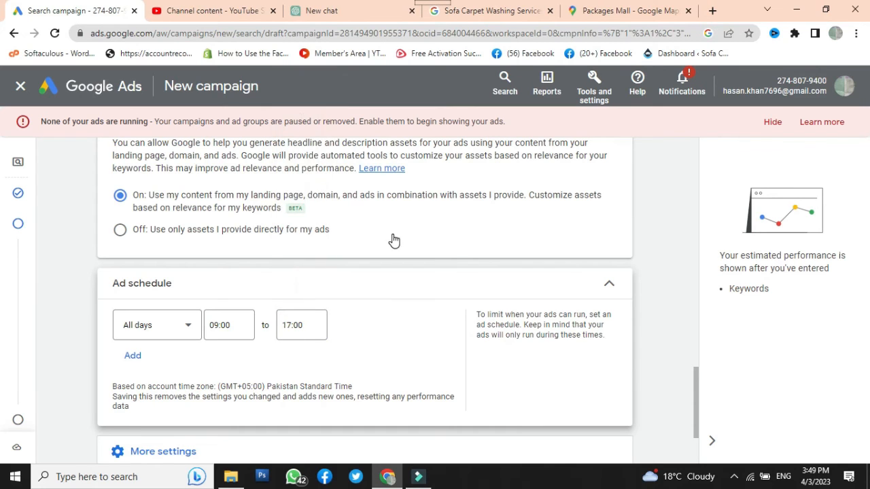
Expand the remaining additional campaign settings and continue to the Keywords and ads page
{"action": "scroll", "coordinate": [394, 240], "scroll_direction": "down", "scroll_amount": 2}
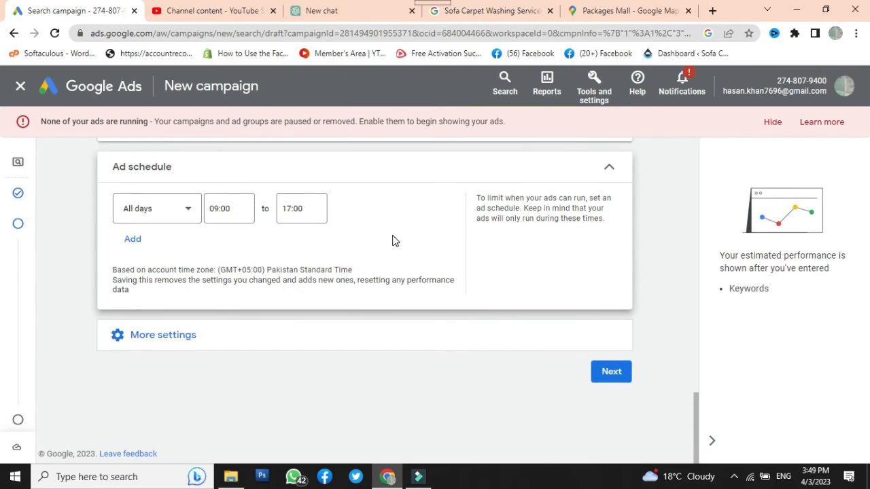
{"action": "left_click", "coordinate": [131, 346]}
{"action": "scroll", "coordinate": [136, 319], "scroll_direction": "down", "scroll_amount": 2}
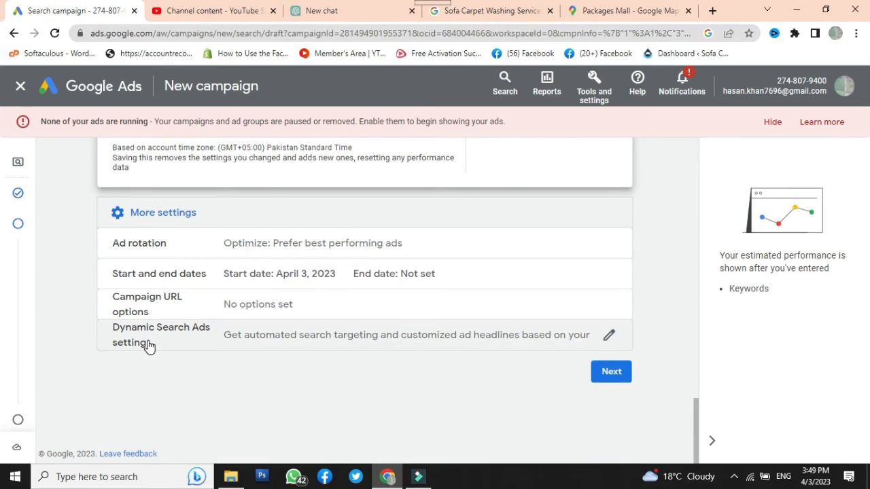
{"action": "left_click", "coordinate": [610, 375]}
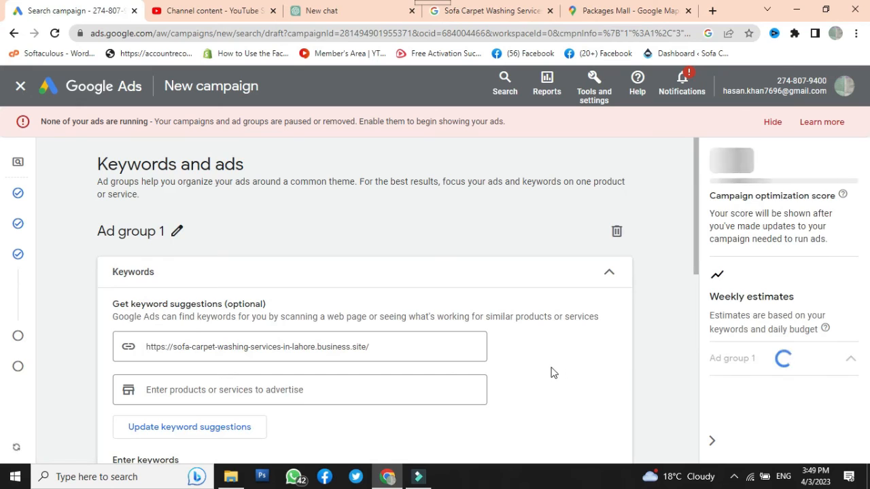
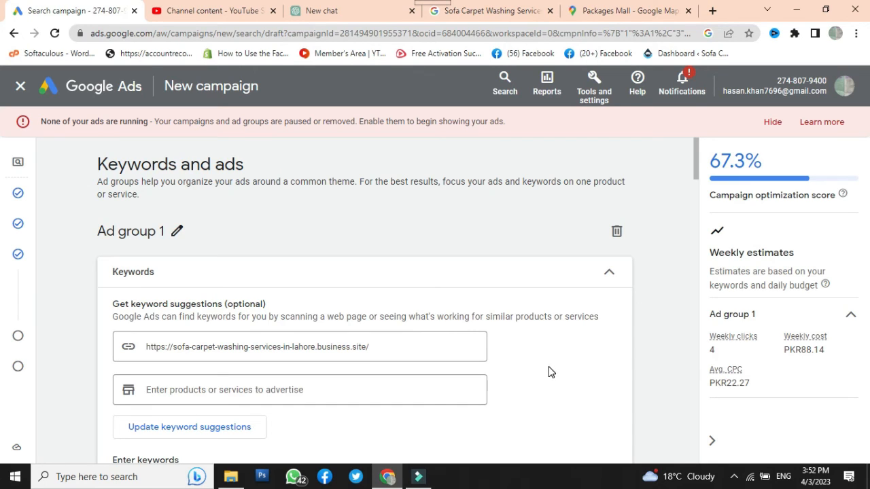
Rename the ad group to "sofa washing"
{"action": "left_click", "coordinate": [177, 231]}
{"action": "left_click_drag", "start_coordinate": [173, 232], "coordinate": [92, 237]}
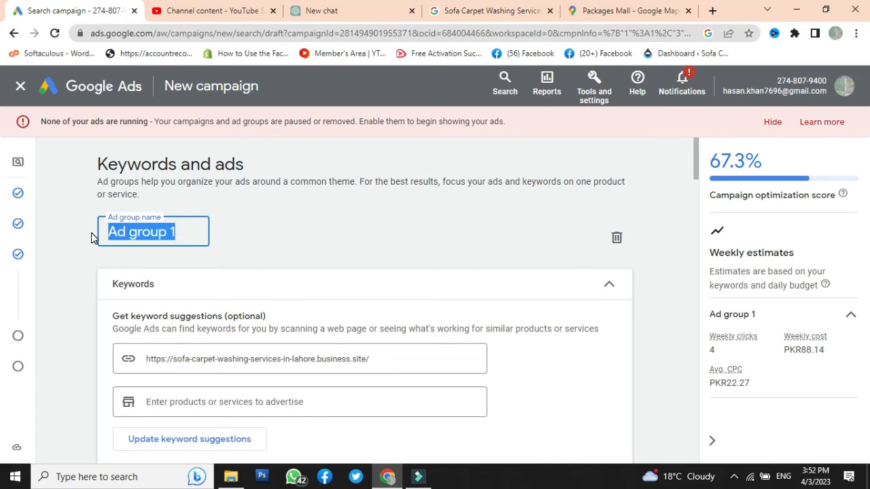
{"action": "type", "text": "sofa"}
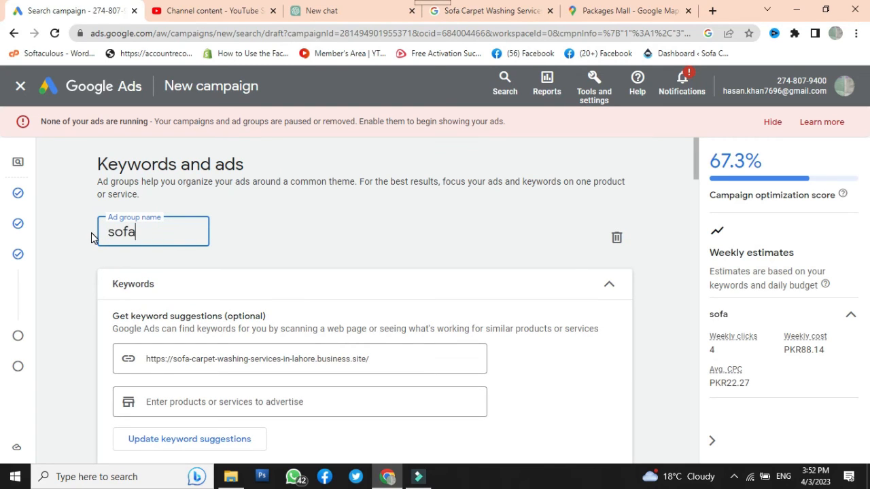
{"action": "left_click", "coordinate": [688, 454]}
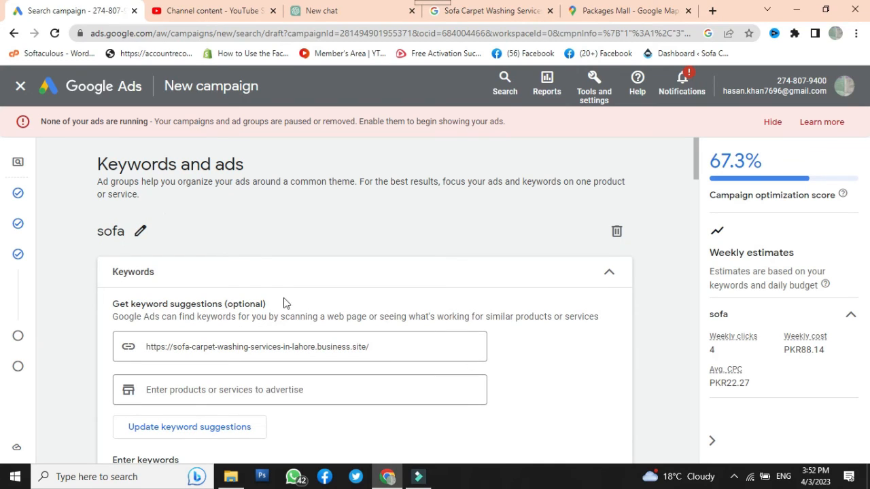
{"action": "left_click", "coordinate": [143, 234]}
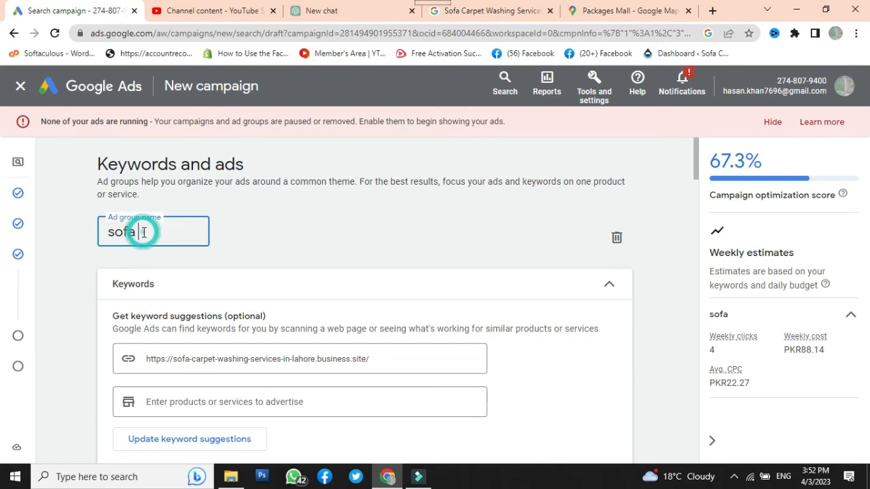
{"action": "type", "text": "washing"}
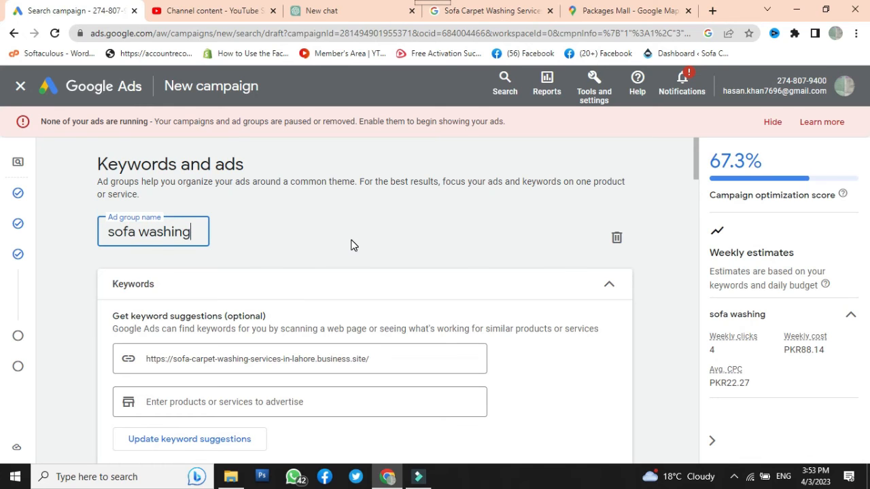
Review the suggested keywords for the sofa washing ad group and delete the entire list
{"action": "scroll", "coordinate": [351, 245], "scroll_direction": "down", "scroll_amount": 1}
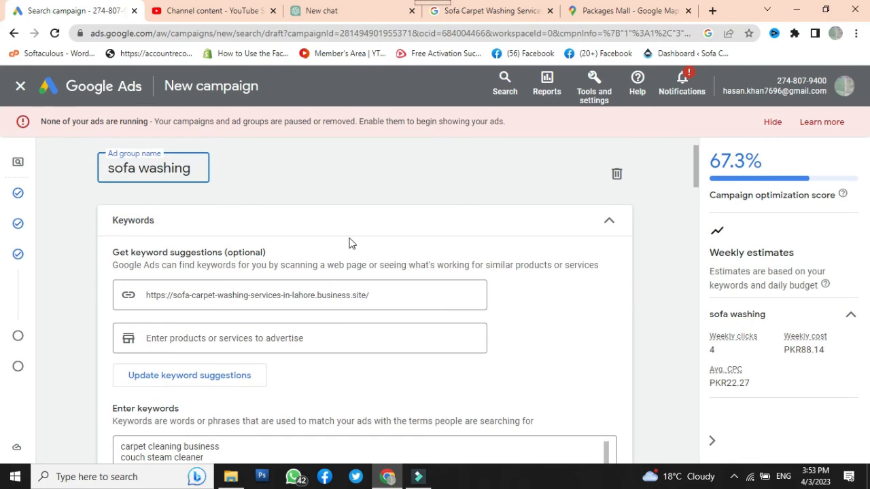
{"action": "scroll", "coordinate": [292, 285], "scroll_direction": "down", "scroll_amount": 2}
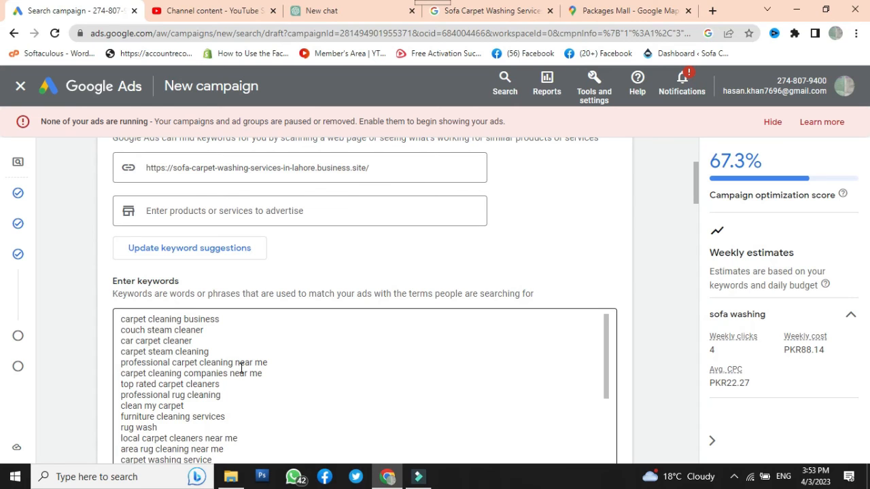
{"action": "scroll", "coordinate": [241, 367], "scroll_direction": "down", "scroll_amount": 2}
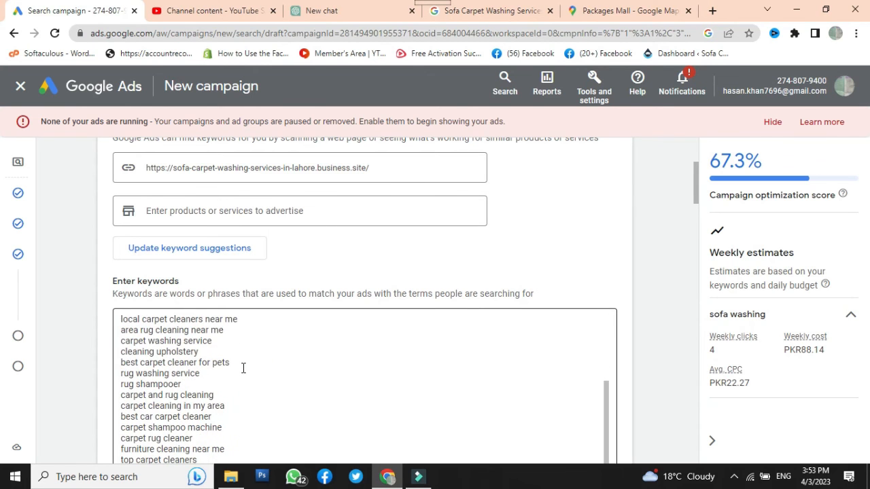
{"action": "scroll", "coordinate": [243, 368], "scroll_direction": "down", "scroll_amount": 3}
{"action": "scroll", "coordinate": [242, 368], "scroll_direction": "up", "scroll_amount": 4}
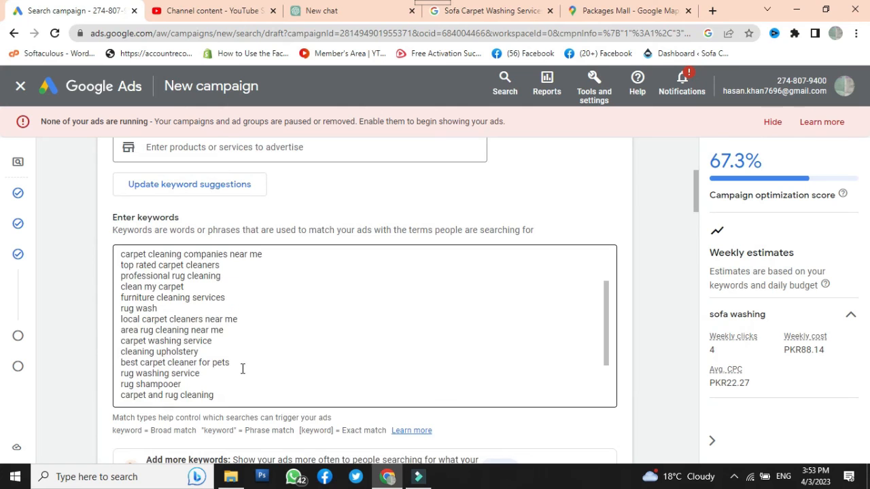
{"action": "scroll", "coordinate": [241, 367], "scroll_direction": "up", "scroll_amount": 3}
{"action": "left_click_drag", "start_coordinate": [121, 255], "coordinate": [300, 399]}
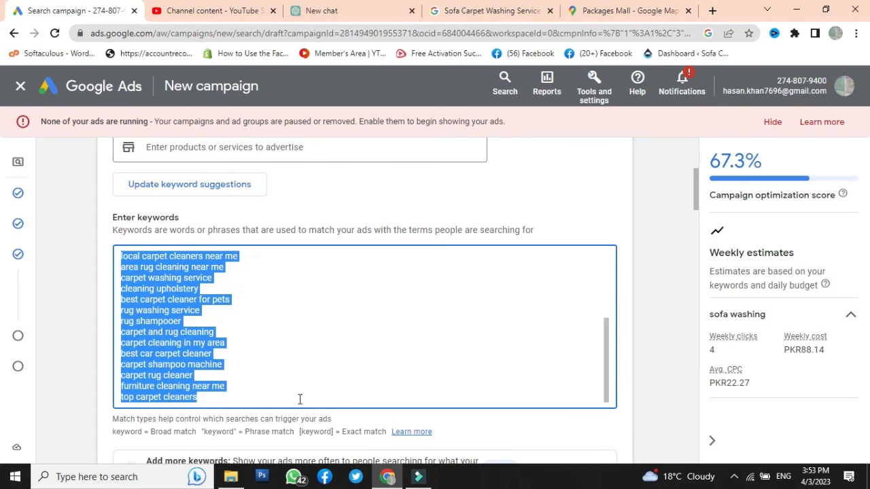
{"action": "scroll", "coordinate": [292, 387], "scroll_direction": "down", "scroll_amount": 1}
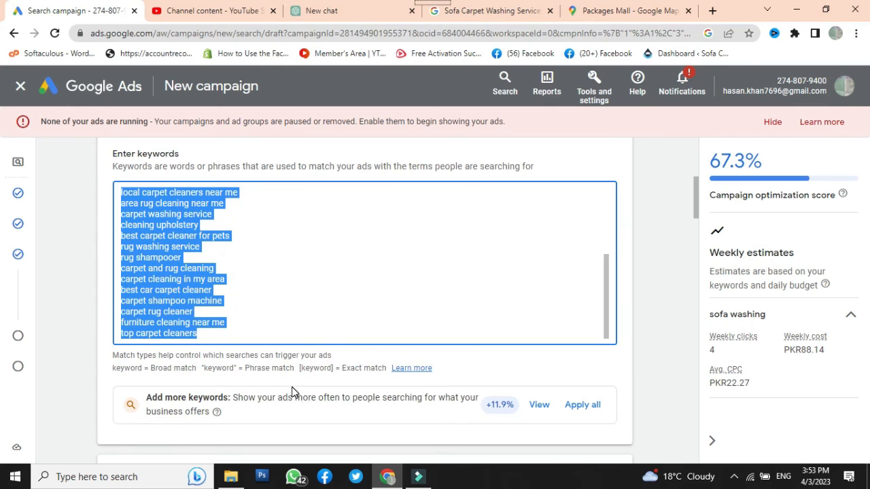
{"action": "key", "text": "BackSpace"}
{"action": "scroll", "coordinate": [226, 389], "scroll_direction": "up", "scroll_amount": 3}
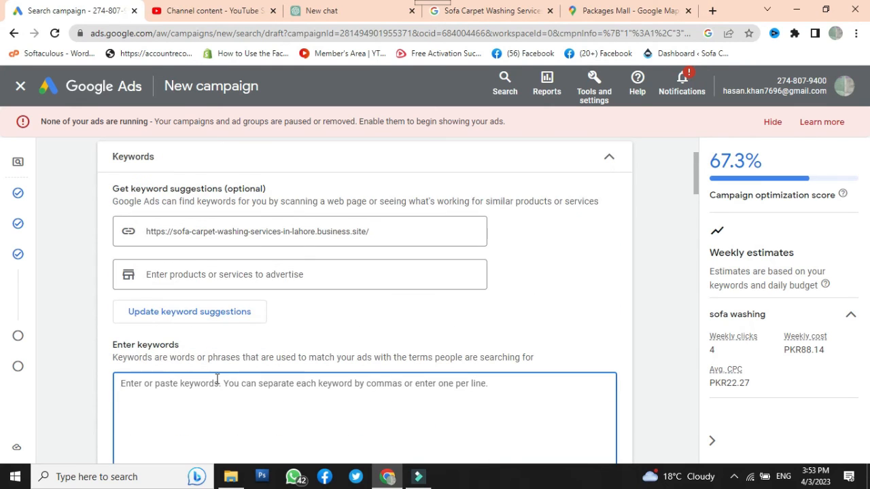
{"action": "left_click", "coordinate": [155, 274]}
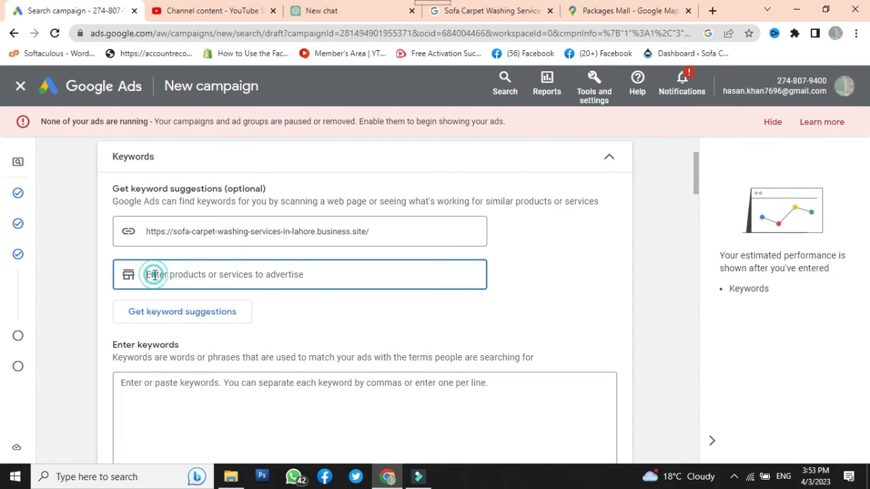
{"action": "type", "text": "carpet"}
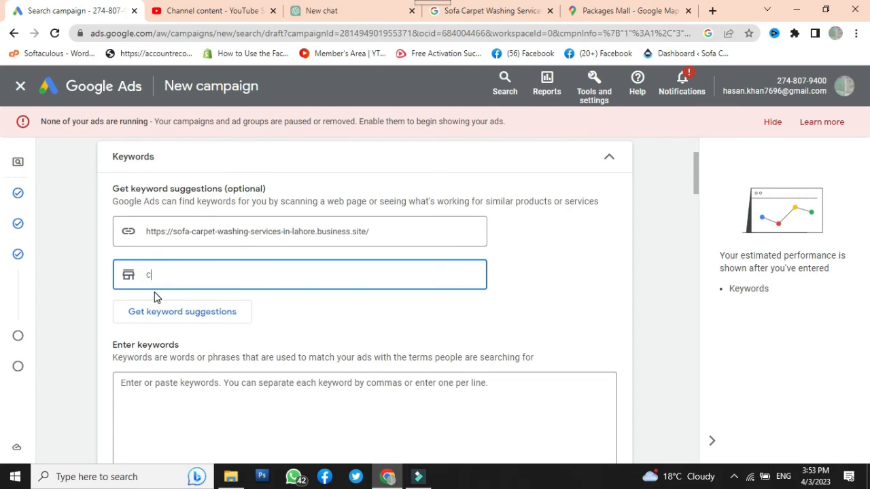
{"action": "key", "text": "Return"}
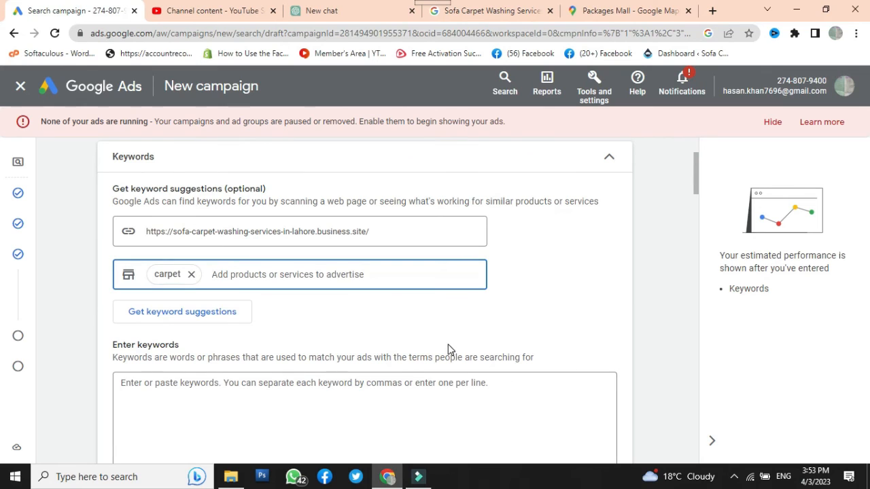
{"action": "left_click", "coordinate": [192, 275]}
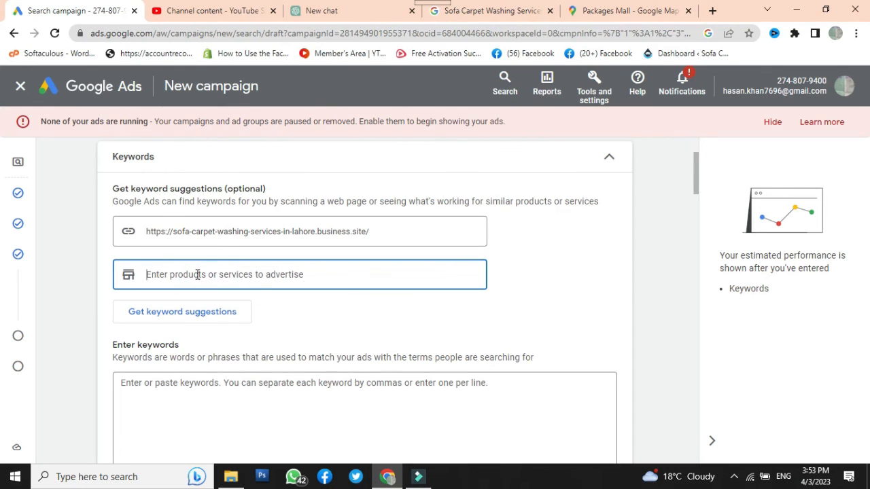
{"action": "type", "text": "carp"}
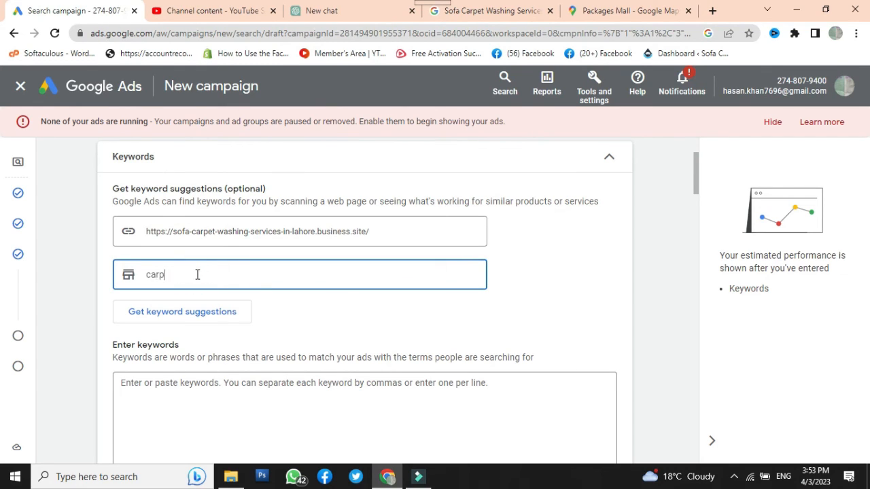
{"action": "type", "text": "et"}
{"action": "key", "text": "Return"}
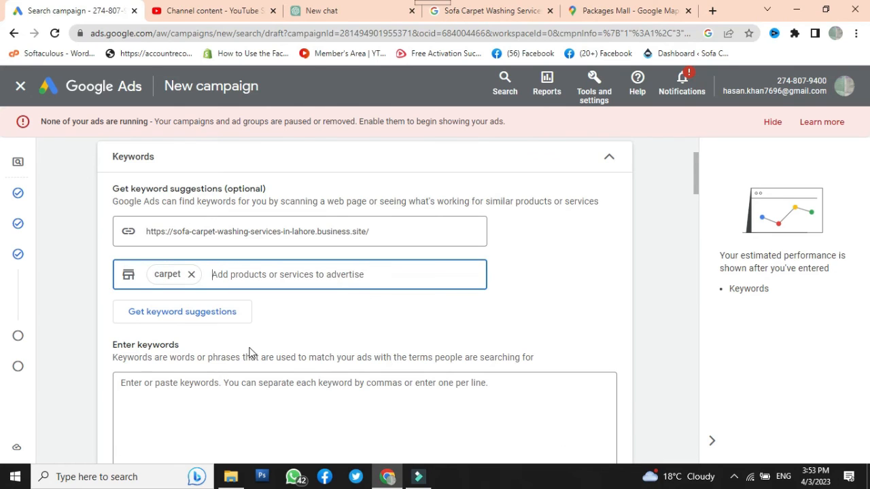
{"action": "left_click", "coordinate": [418, 477]}
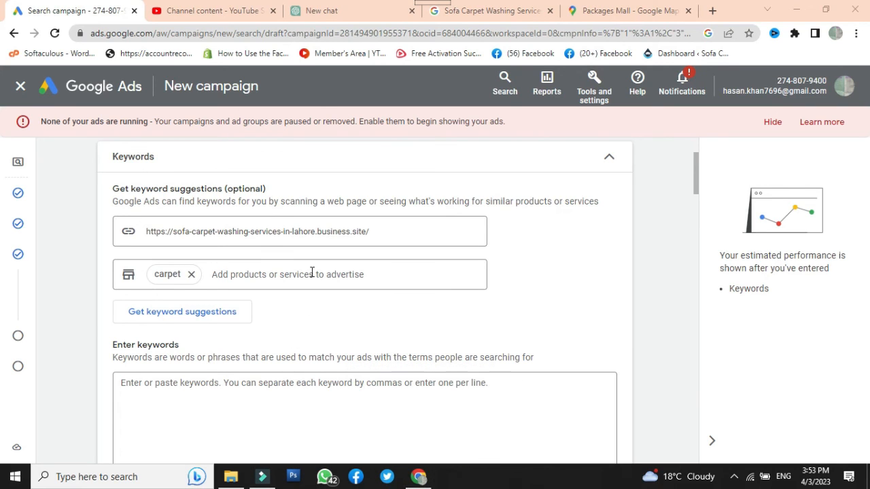
{"action": "left_click", "coordinate": [193, 273]}
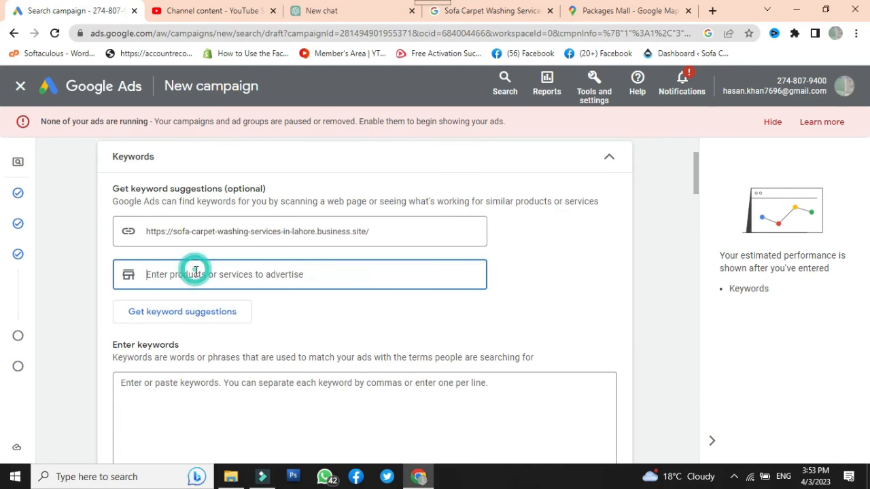
{"action": "type", "text": "carpet"}
{"action": "key", "text": "Return"}
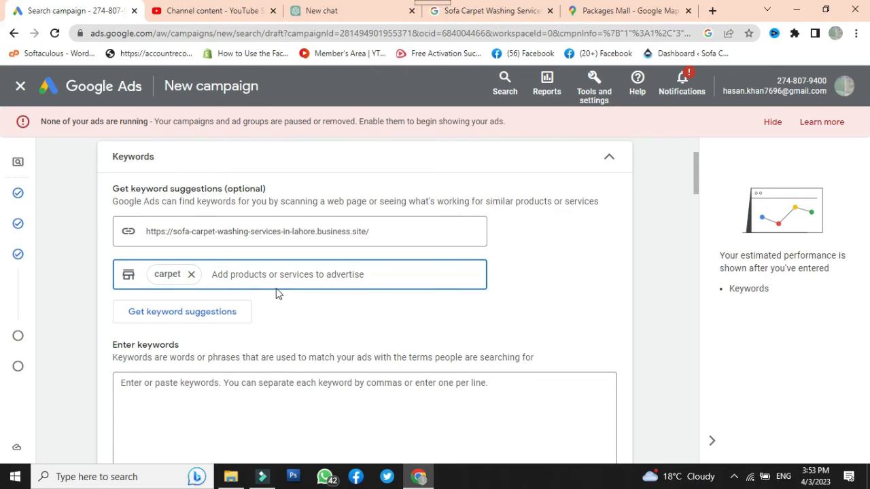
{"action": "left_click", "coordinate": [191, 273]}
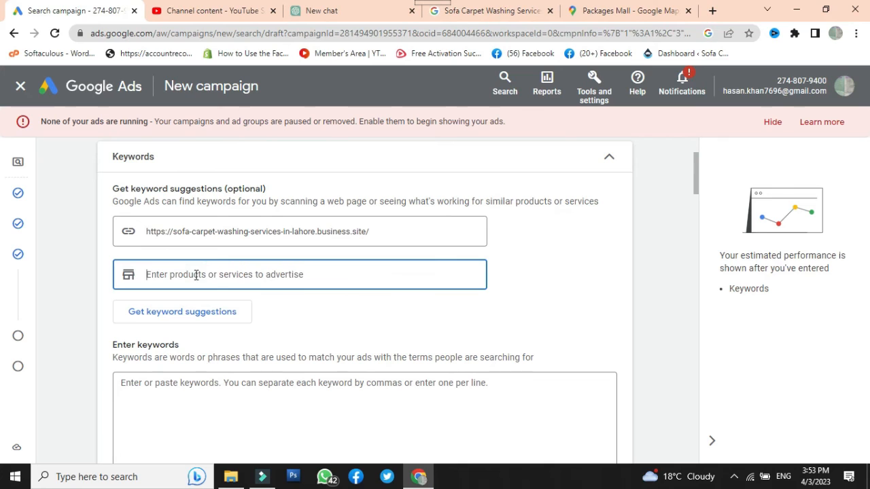
{"action": "left_click", "coordinate": [734, 477]}
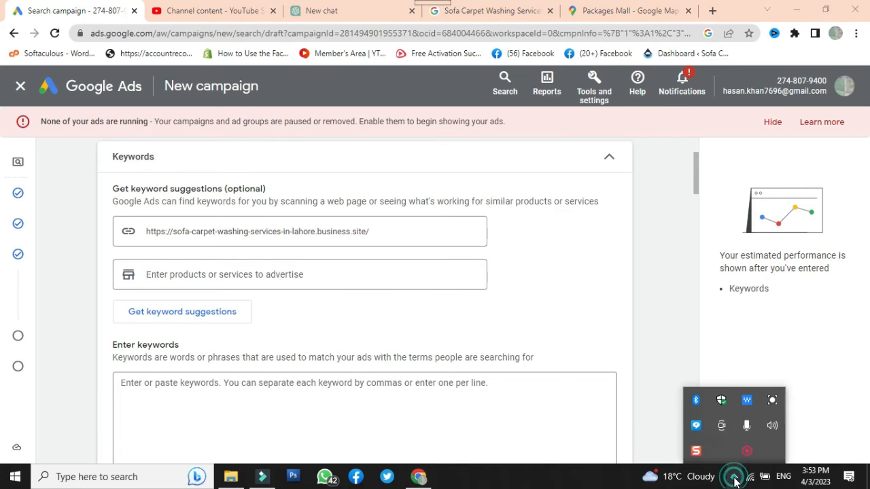
{"action": "left_click", "coordinate": [695, 452]}
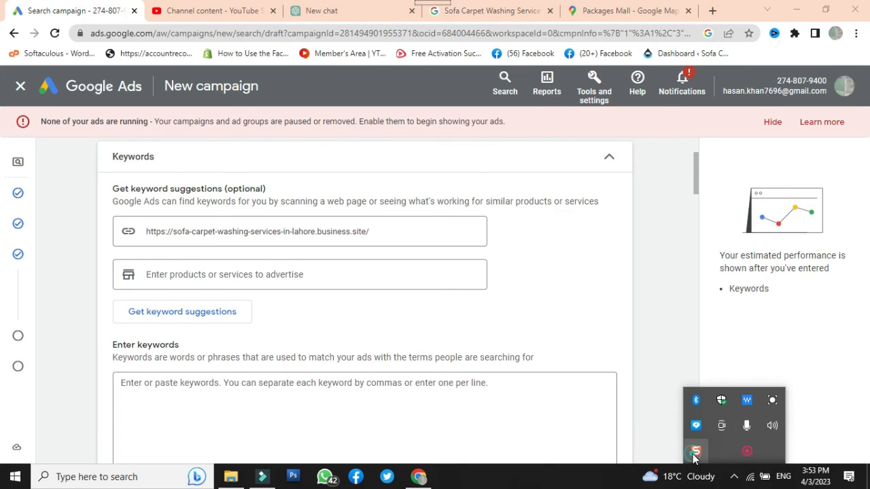
{"action": "left_click", "coordinate": [275, 274]}
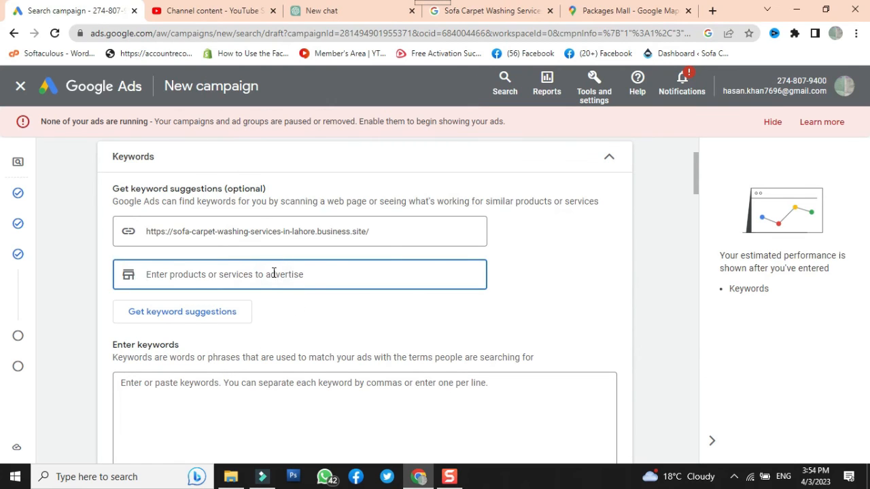
{"action": "type", "text": "carpet"}
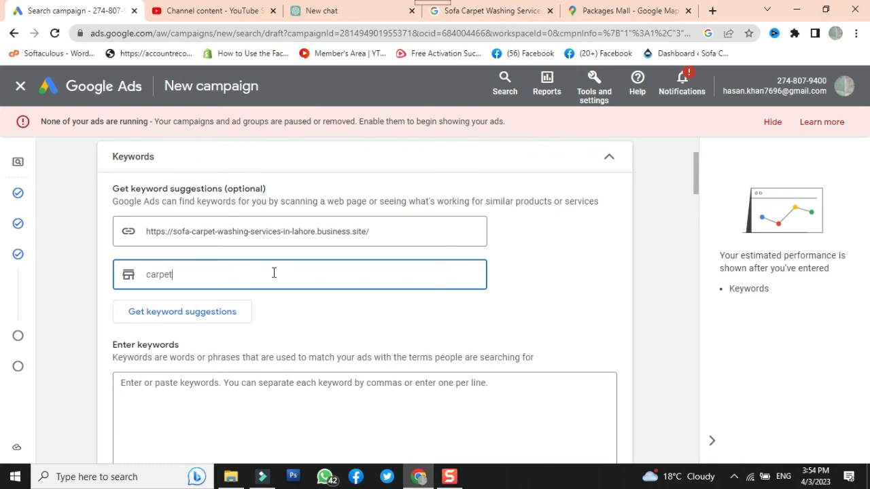
{"action": "key", "text": "Return"}
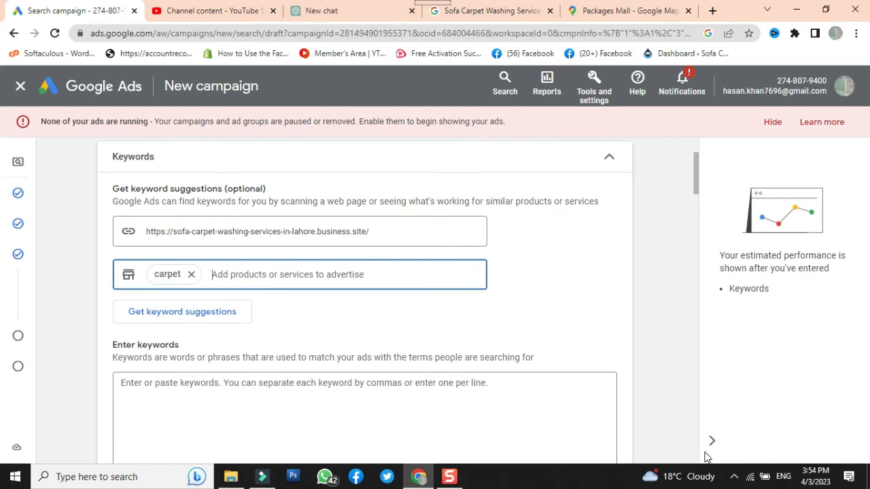
{"action": "left_click", "coordinate": [734, 477]}
{"action": "right_click", "coordinate": [746, 452]}
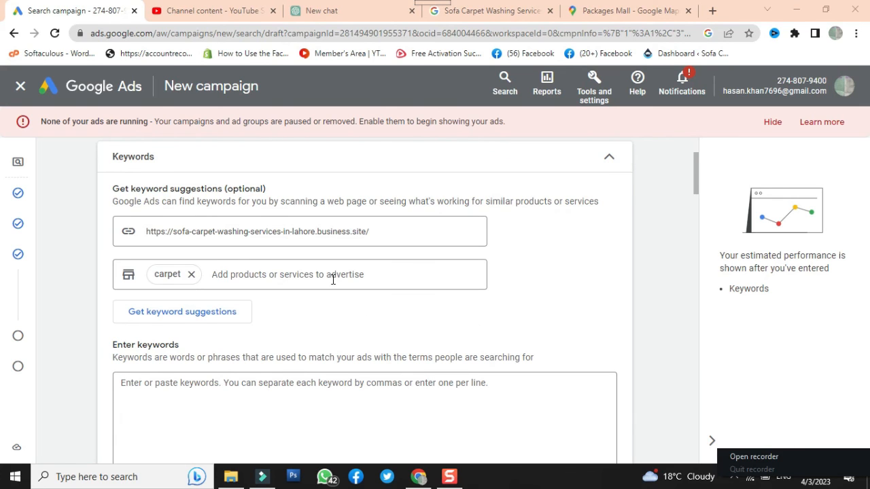
{"action": "left_click", "coordinate": [191, 275]}
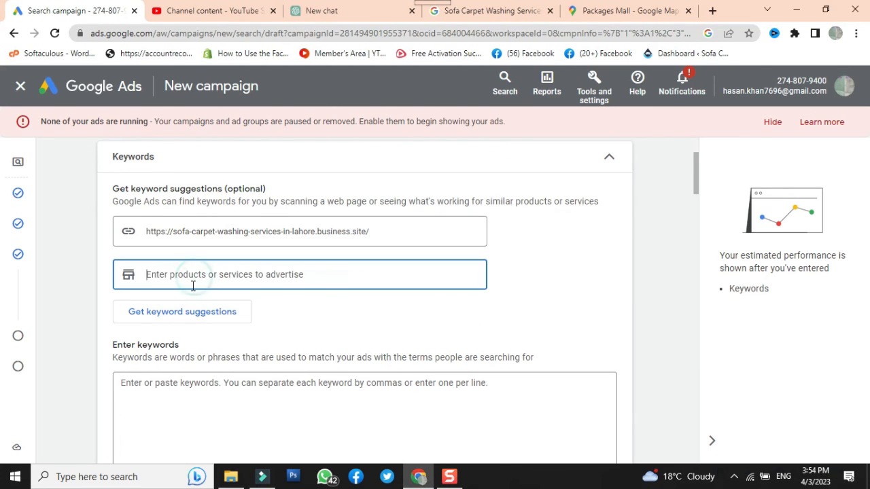
Generate new keyword suggestions from the business website alone, with no products or services specified
{"action": "left_click", "coordinate": [206, 312]}
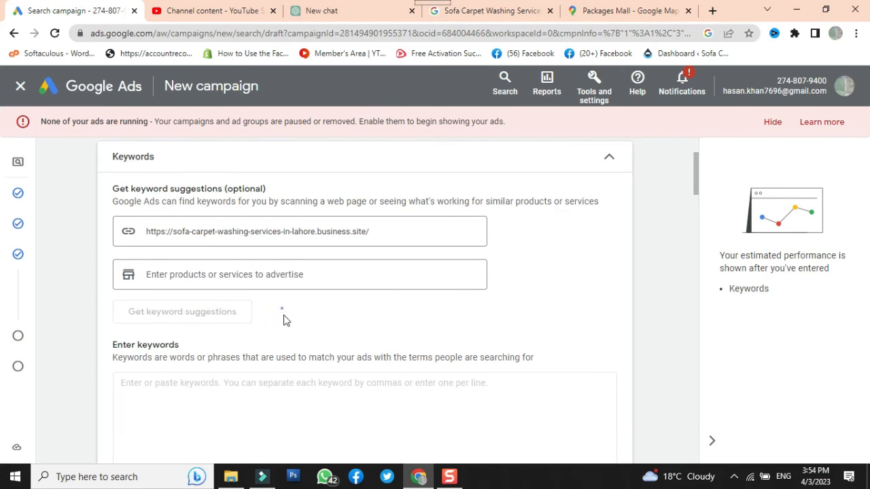
{"action": "scroll", "coordinate": [342, 311], "scroll_direction": "down", "scroll_amount": 5}
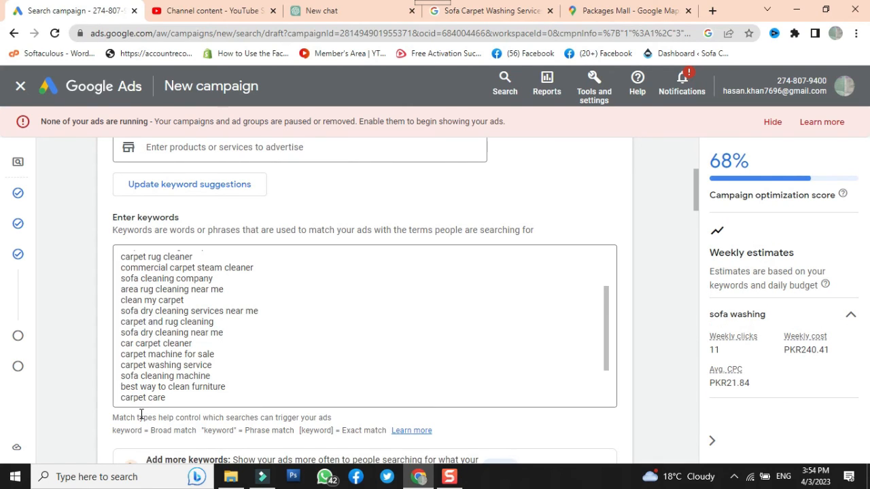
{"action": "scroll", "coordinate": [134, 397], "scroll_direction": "down", "scroll_amount": 1}
Remove the keyword "carpet care" from the generated list and look through the remaining keywords
{"action": "left_click_drag", "start_coordinate": [122, 394], "coordinate": [116, 401]}
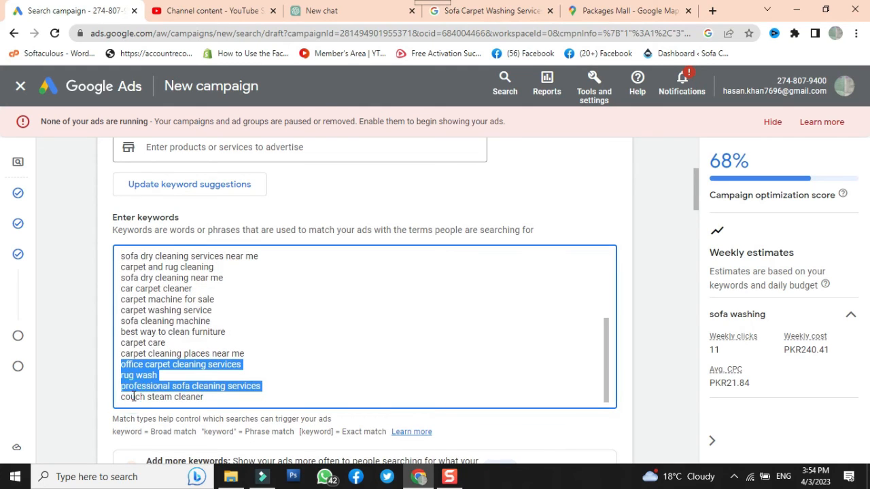
{"action": "left_click", "coordinate": [142, 365]}
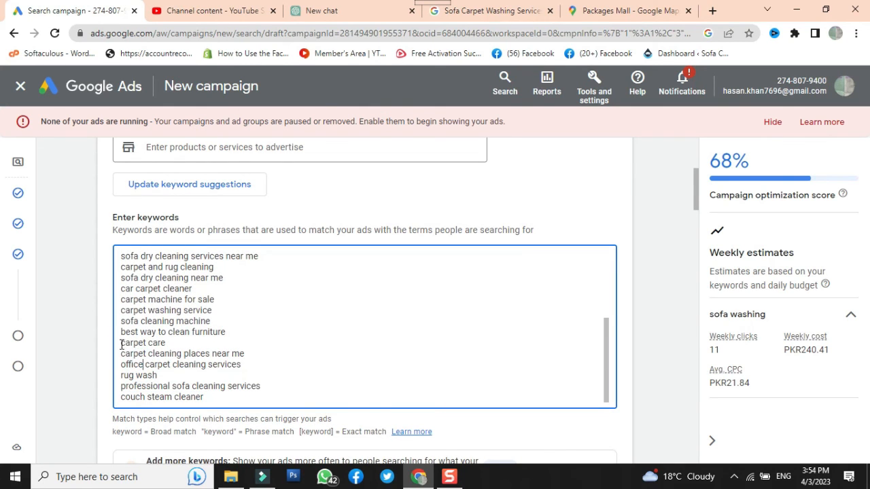
{"action": "triple_click", "coordinate": [120, 343]}
{"action": "key", "text": "BackSpace"}
{"action": "scroll", "coordinate": [181, 347], "scroll_direction": "up", "scroll_amount": 3}
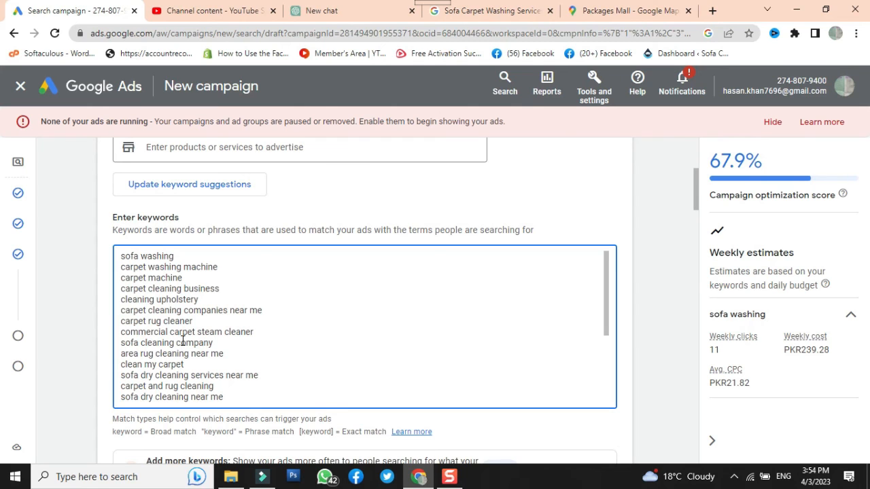
{"action": "scroll", "coordinate": [325, 400], "scroll_direction": "down", "scroll_amount": 2}
{"action": "scroll", "coordinate": [320, 396], "scroll_direction": "up", "scroll_amount": 6}
{"action": "scroll", "coordinate": [321, 396], "scroll_direction": "down", "scroll_amount": 4}
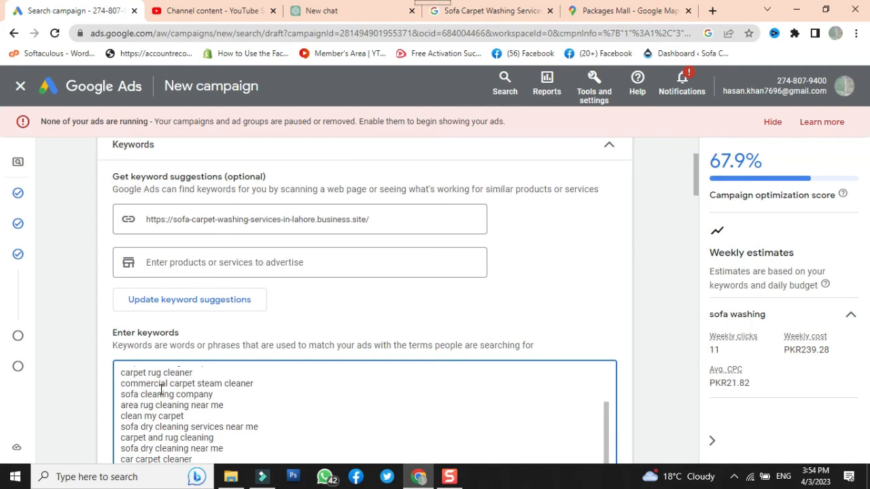
Check the rest of the keyword list for the sofa washing ad group through its last entry
{"action": "left_click", "coordinate": [121, 374]}
{"action": "scroll", "coordinate": [510, 373], "scroll_direction": "down", "scroll_amount": 2}
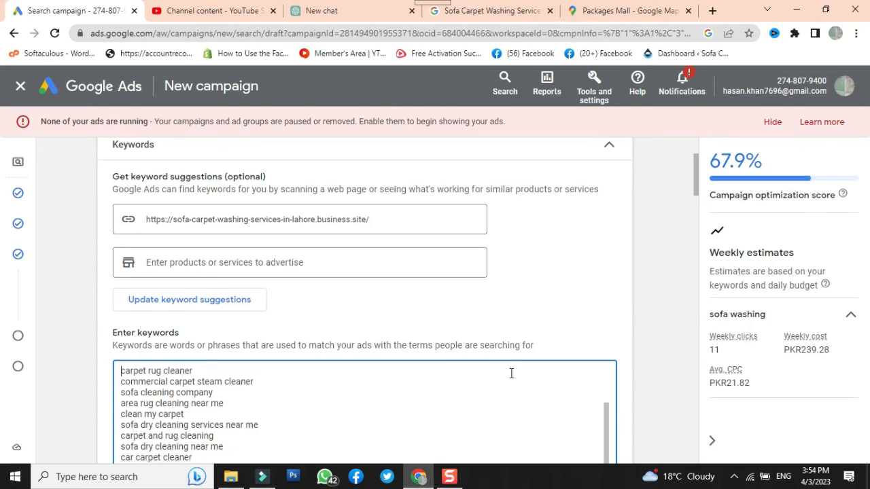
{"action": "scroll", "coordinate": [666, 387], "scroll_direction": "down", "scroll_amount": 4}
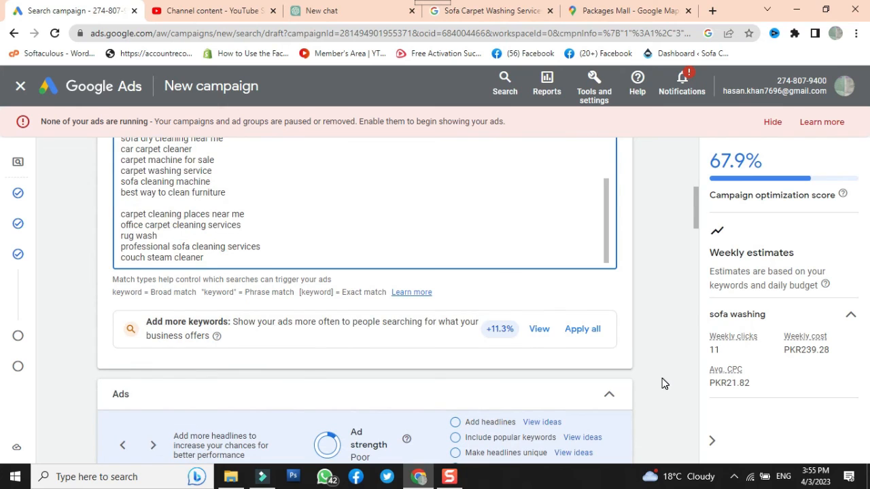
Review the ad's final URL, display path, calls, headlines, descriptions, images, sitelinks, callouts and ad strength suggestions
{"action": "scroll", "coordinate": [664, 383], "scroll_direction": "down", "scroll_amount": 2}
{"action": "scroll", "coordinate": [664, 384], "scroll_direction": "down", "scroll_amount": 1}
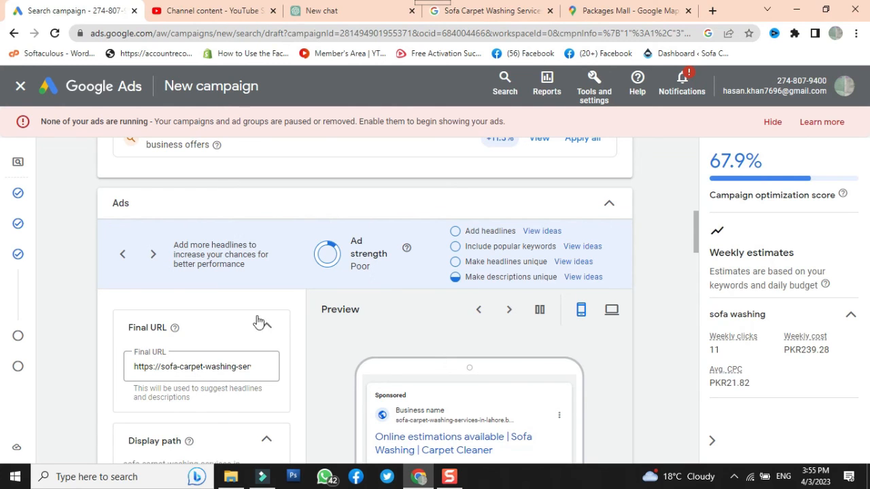
{"action": "scroll", "coordinate": [251, 321], "scroll_direction": "down", "scroll_amount": 2}
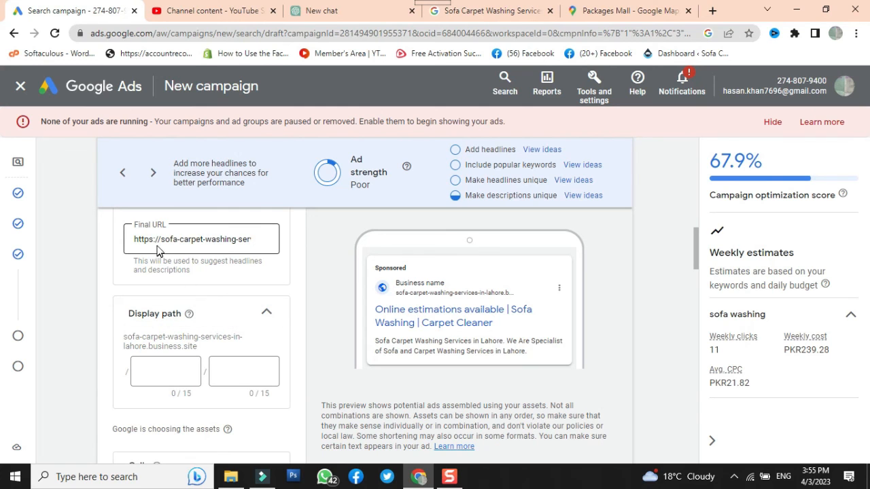
{"action": "scroll", "coordinate": [189, 265], "scroll_direction": "down", "scroll_amount": 2}
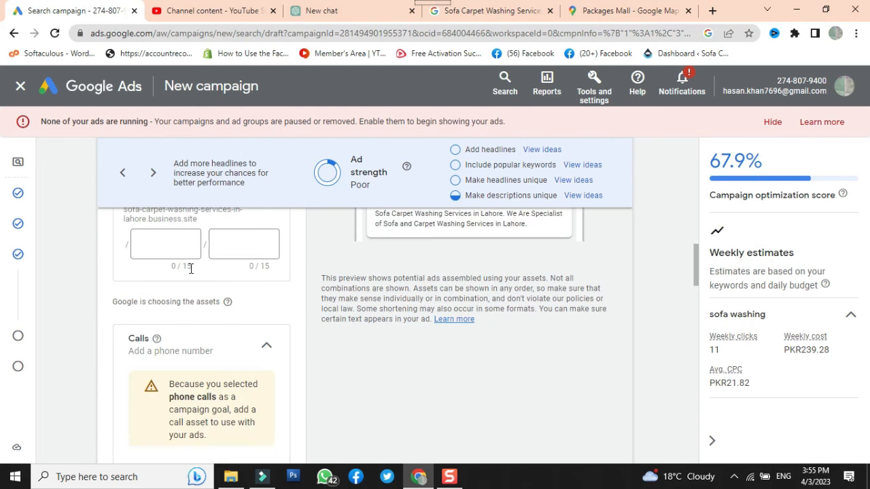
{"action": "scroll", "coordinate": [190, 268], "scroll_direction": "down", "scroll_amount": 2}
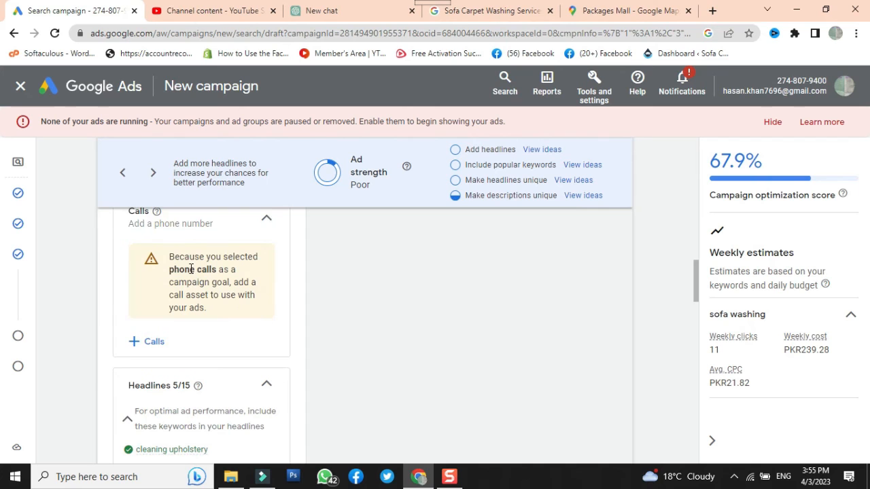
{"action": "scroll", "coordinate": [191, 272], "scroll_direction": "down", "scroll_amount": 3}
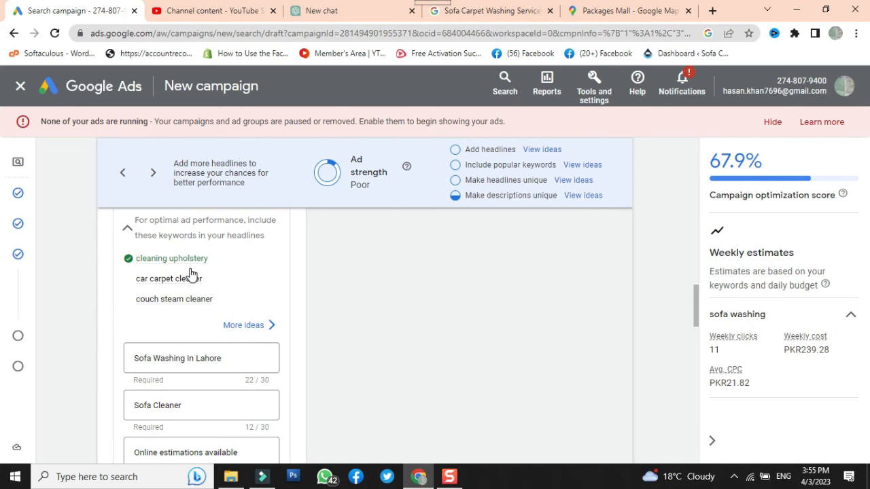
{"action": "mouse_move", "coordinate": [190, 274]}
{"action": "scroll", "coordinate": [316, 354], "scroll_direction": "down", "scroll_amount": 1}
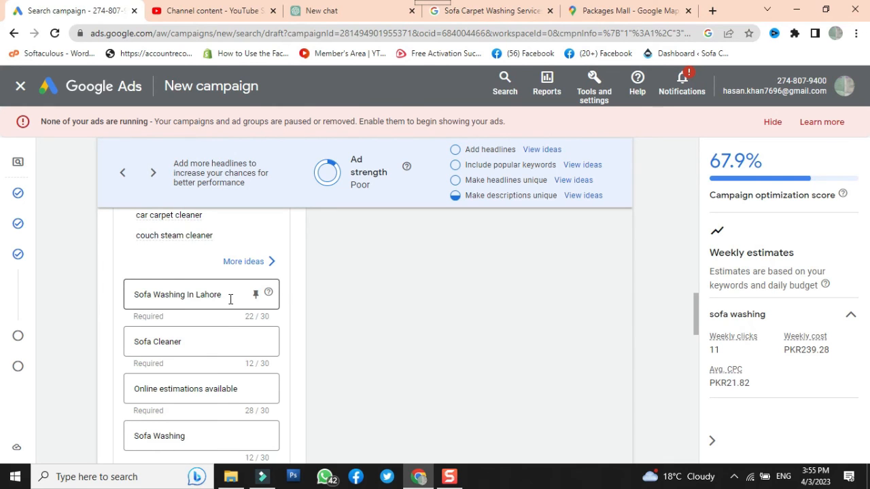
{"action": "scroll", "coordinate": [230, 299], "scroll_direction": "down", "scroll_amount": 5}
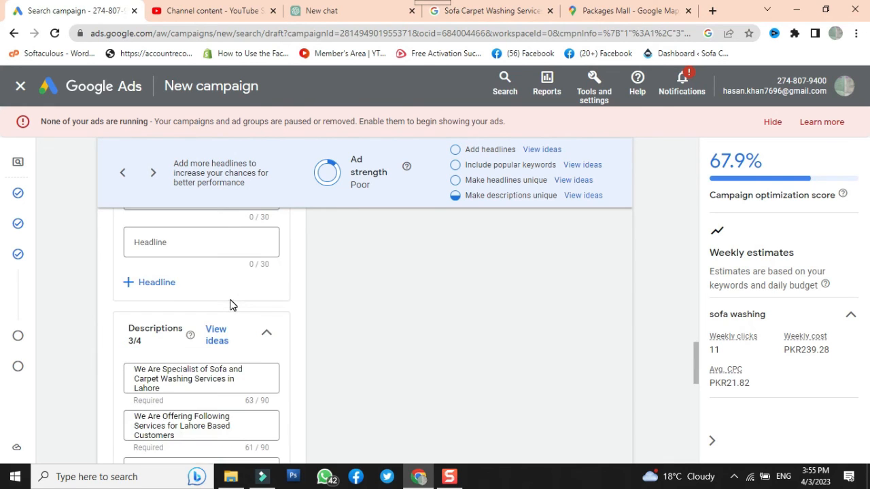
{"action": "scroll", "coordinate": [203, 350], "scroll_direction": "down", "scroll_amount": 1}
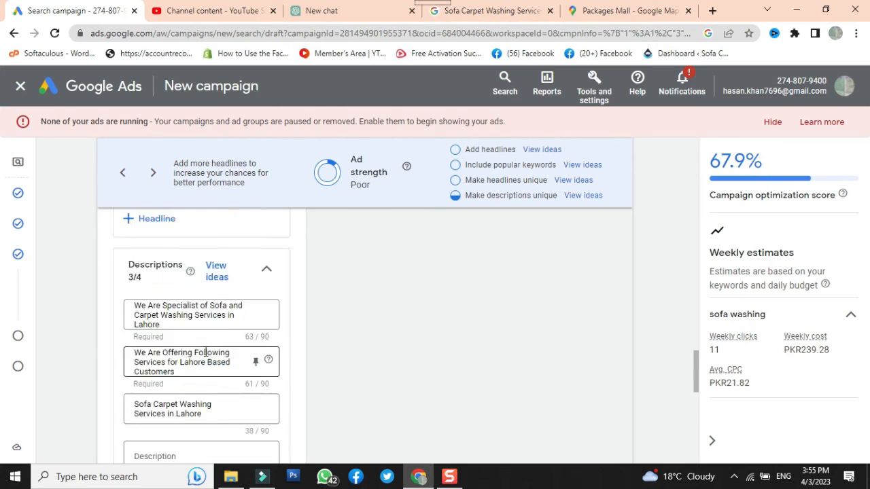
{"action": "scroll", "coordinate": [206, 354], "scroll_direction": "down", "scroll_amount": 3}
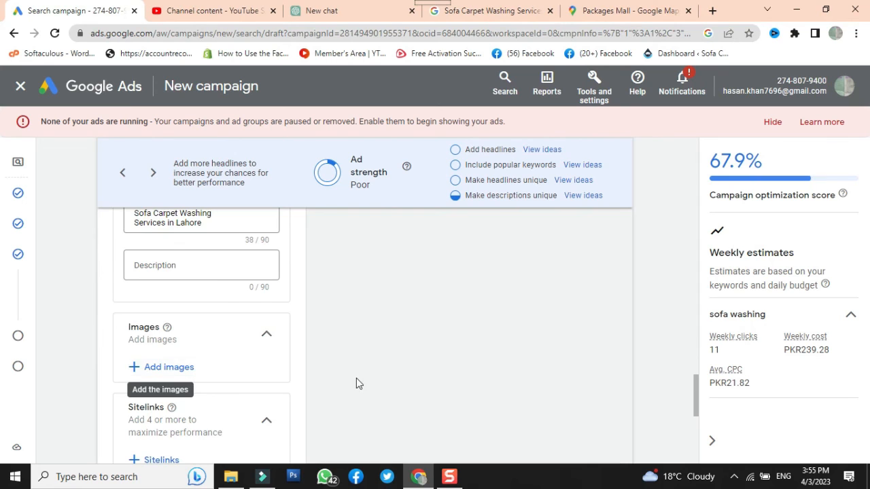
{"action": "scroll", "coordinate": [355, 382], "scroll_direction": "down", "scroll_amount": 2}
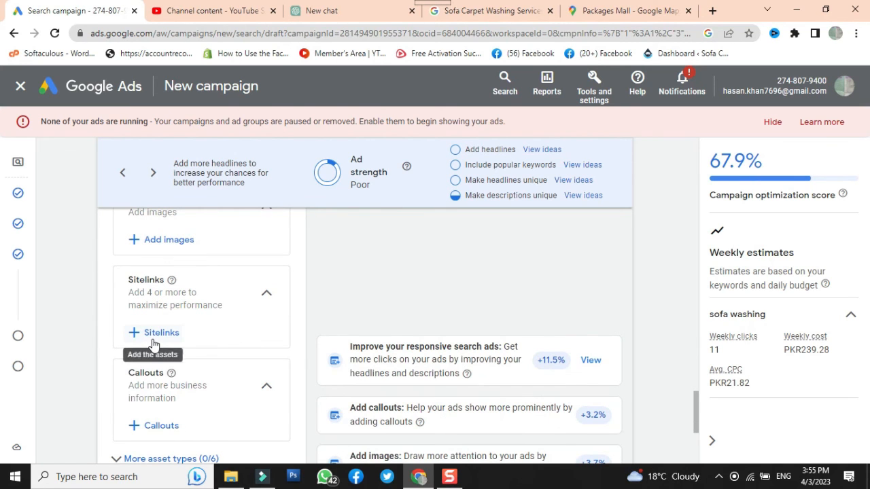
{"action": "scroll", "coordinate": [354, 338], "scroll_direction": "down", "scroll_amount": 1}
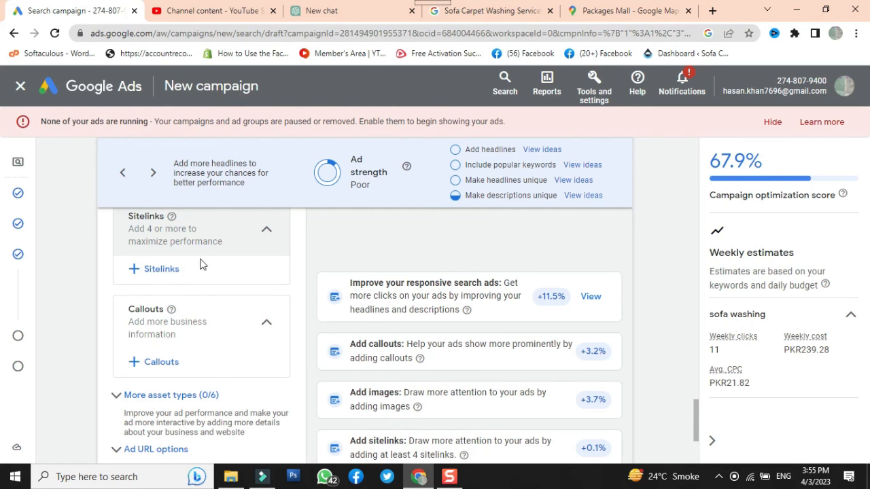
{"action": "scroll", "coordinate": [265, 292], "scroll_direction": "down", "scroll_amount": 2}
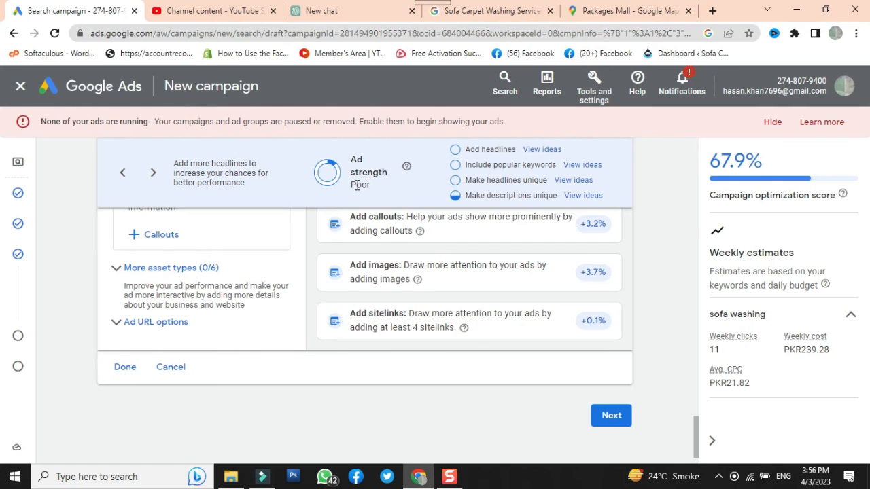
{"action": "scroll", "coordinate": [204, 220], "scroll_direction": "up", "scroll_amount": 2}
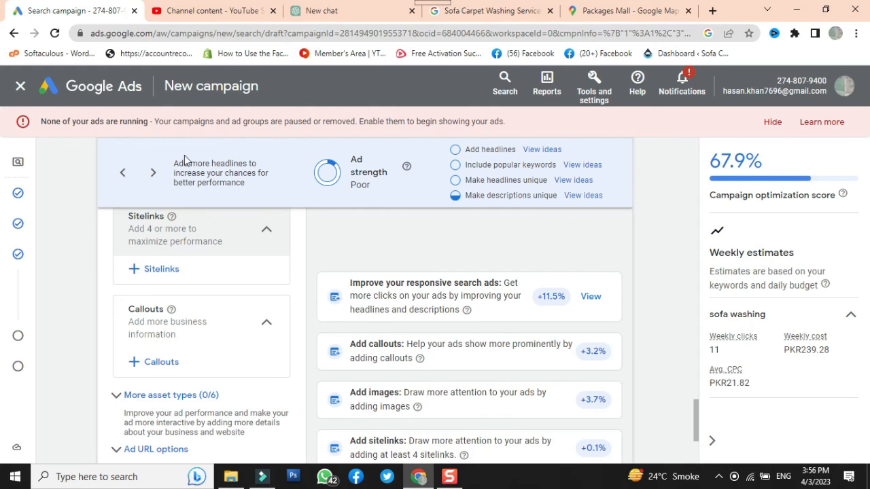
Switch to ChatGPT and try to send the prompt "suggest headline for google ad of sofa washing services"
{"action": "left_click", "coordinate": [322, 11]}
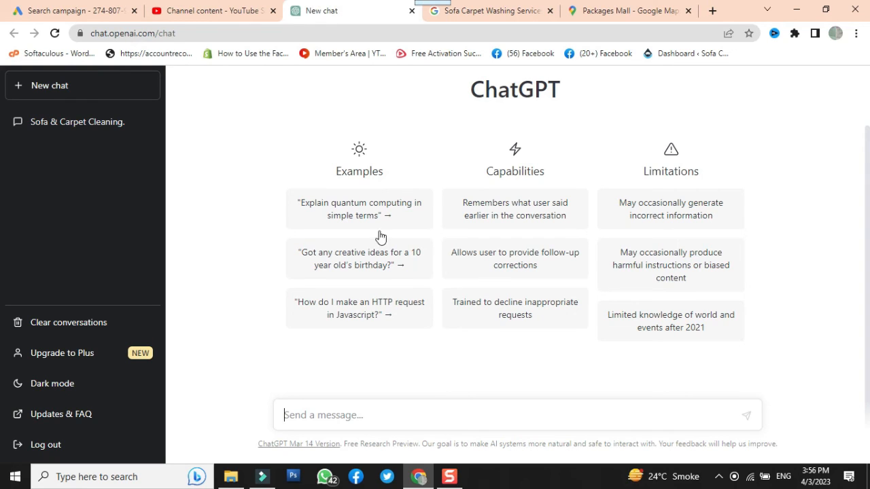
{"action": "left_click", "coordinate": [308, 419]}
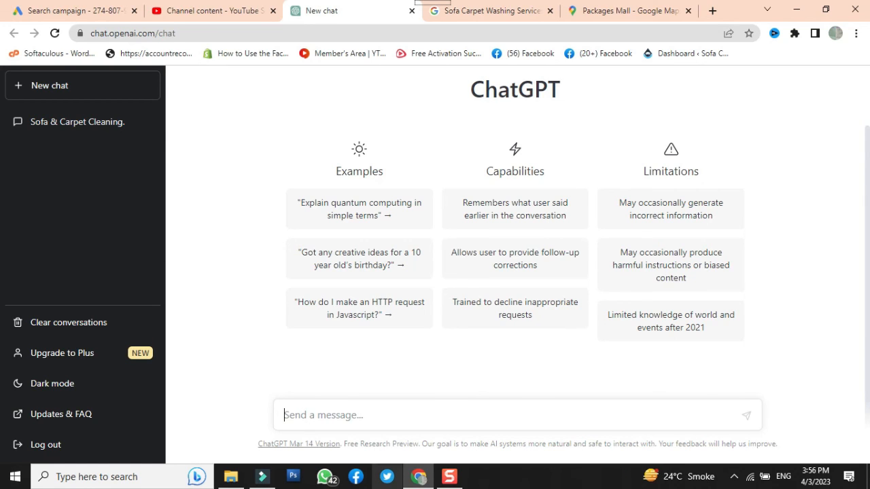
{"action": "type", "text": "suggest"}
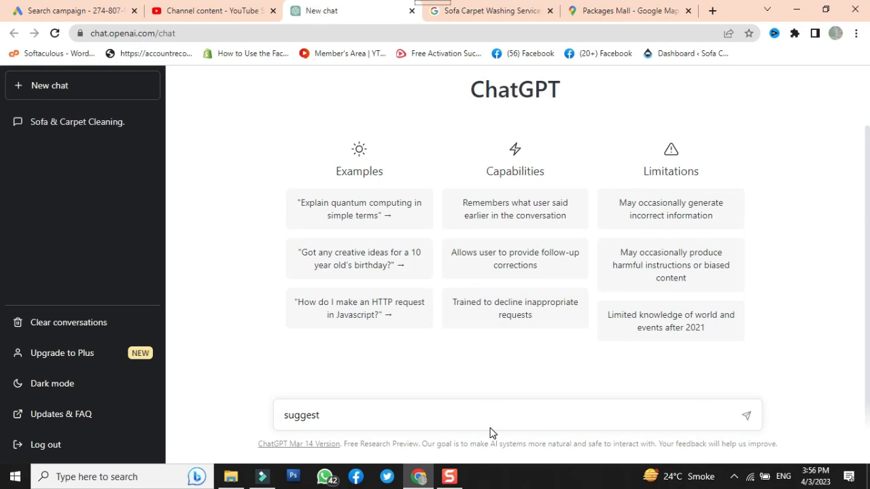
{"action": "type", "text": "headline for"}
{"action": "type", "text": "goog"}
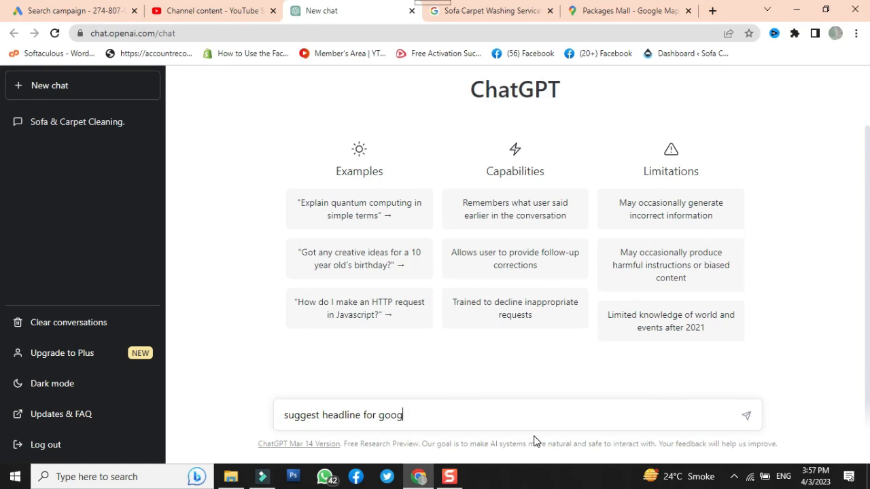
{"action": "type", "text": "le ad"}
{"action": "type", "text": "of sofawashingservi"}
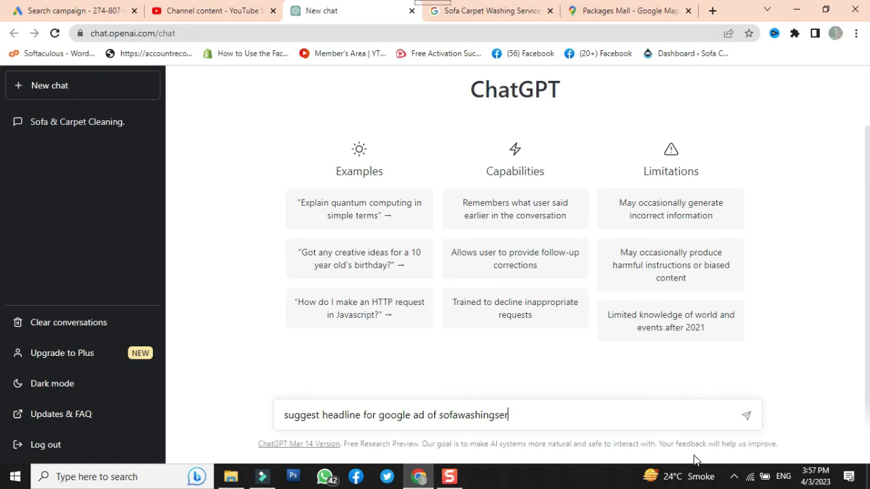
{"action": "type", "text": "ces"}
{"action": "left_click", "coordinate": [460, 415]}
{"action": "left_click", "coordinate": [499, 415]}
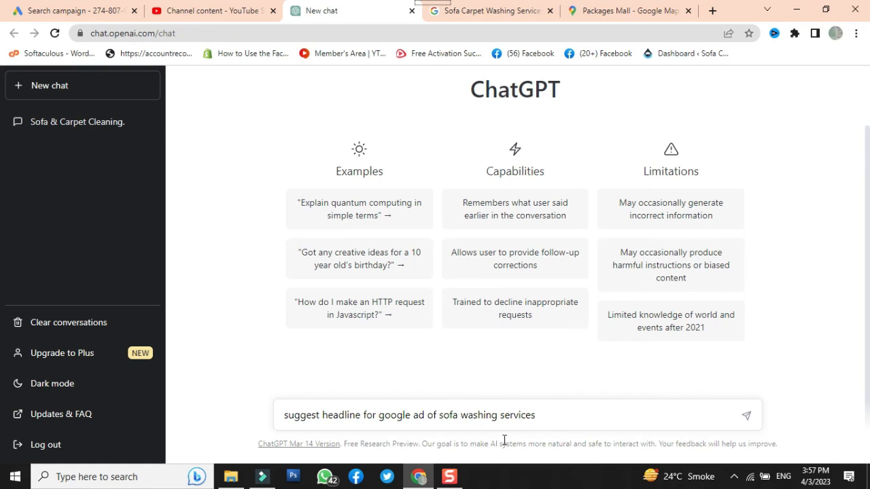
{"action": "left_click", "coordinate": [585, 415]}
{"action": "left_click", "coordinate": [733, 477]}
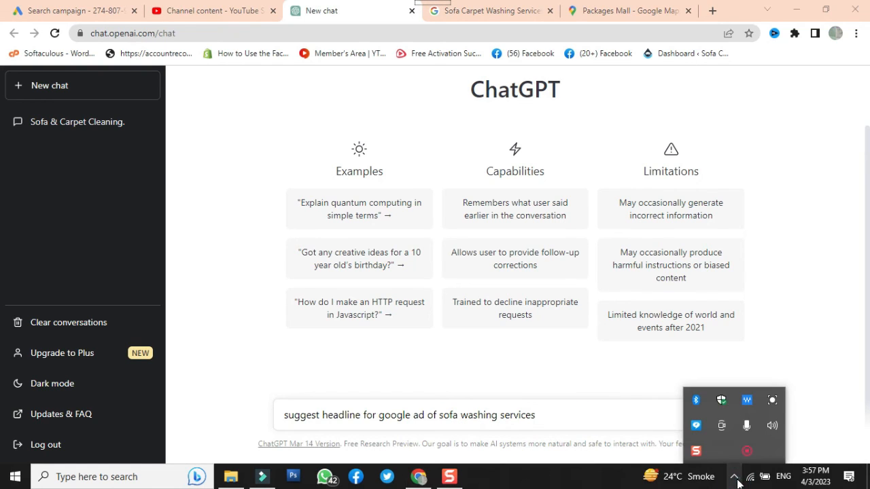
{"action": "left_click", "coordinate": [733, 477]}
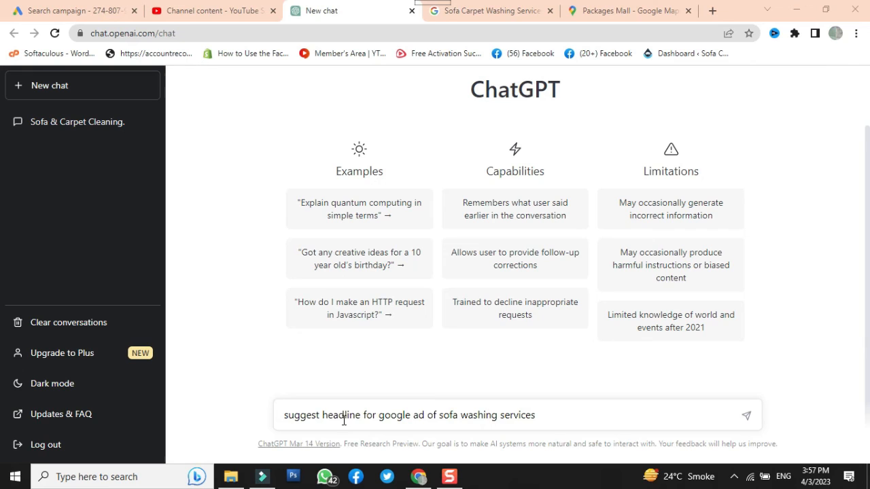
{"action": "left_click", "coordinate": [746, 416]}
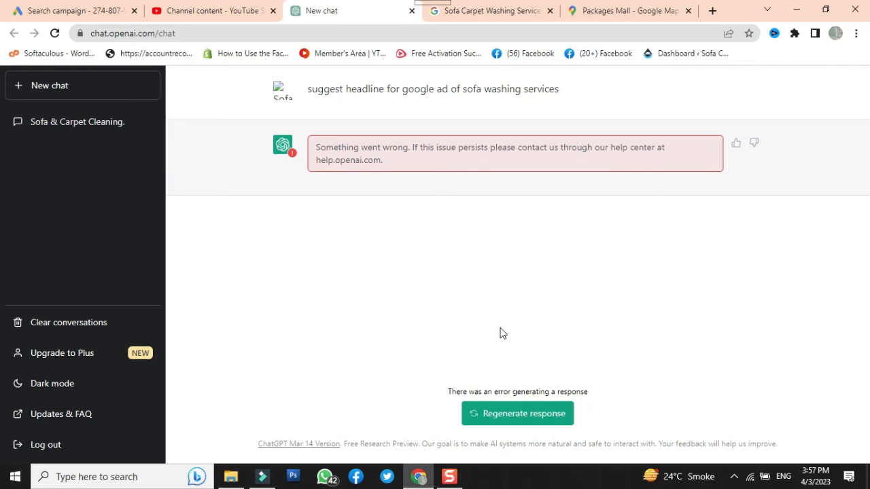
Reload the ChatGPT page and pass its Cloudflare verification
{"action": "right_click", "coordinate": [361, 14]}
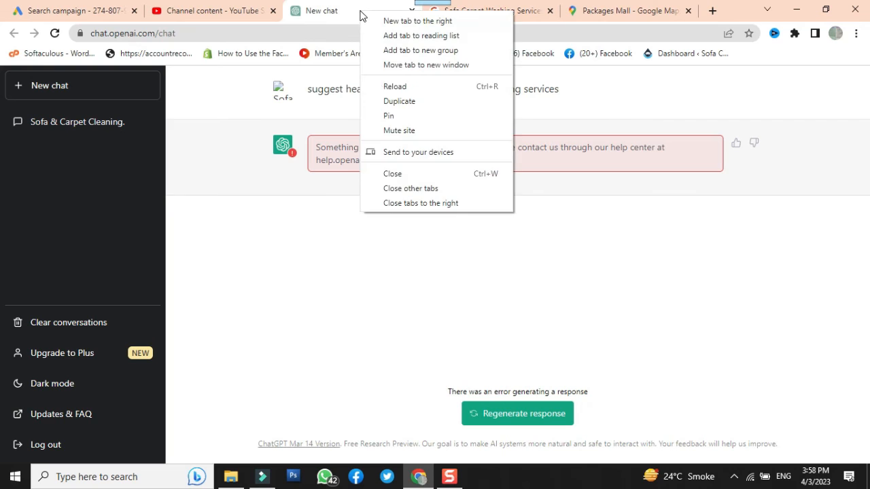
{"action": "left_click", "coordinate": [383, 86]}
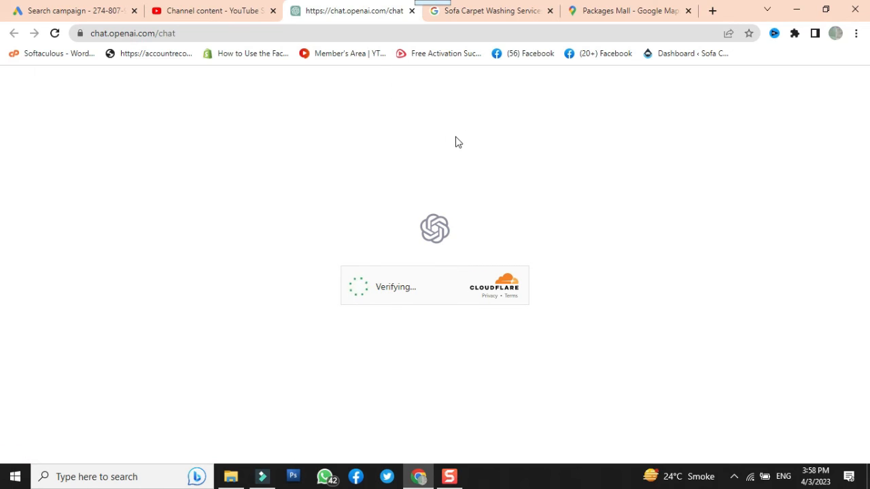
{"action": "left_click", "coordinate": [360, 286]}
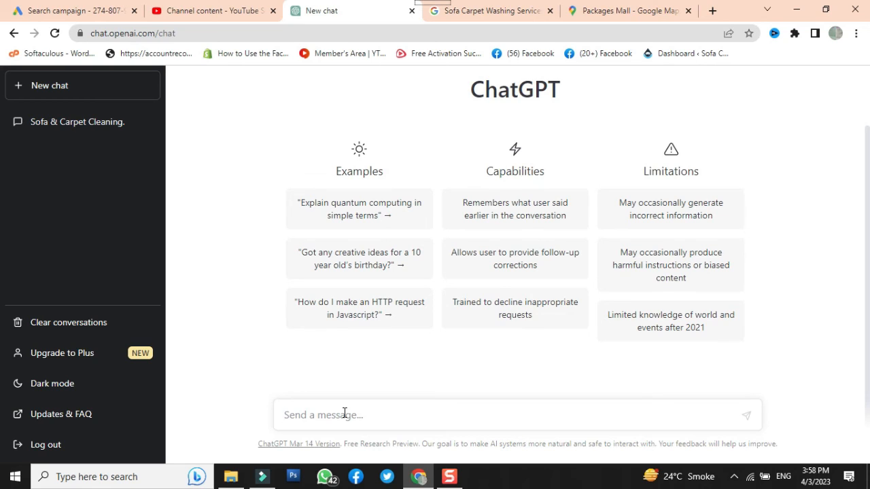
Send ChatGPT the prompt "suggest google ad headline for sofa carpet washing services"
{"action": "type", "text": "suggest google"}
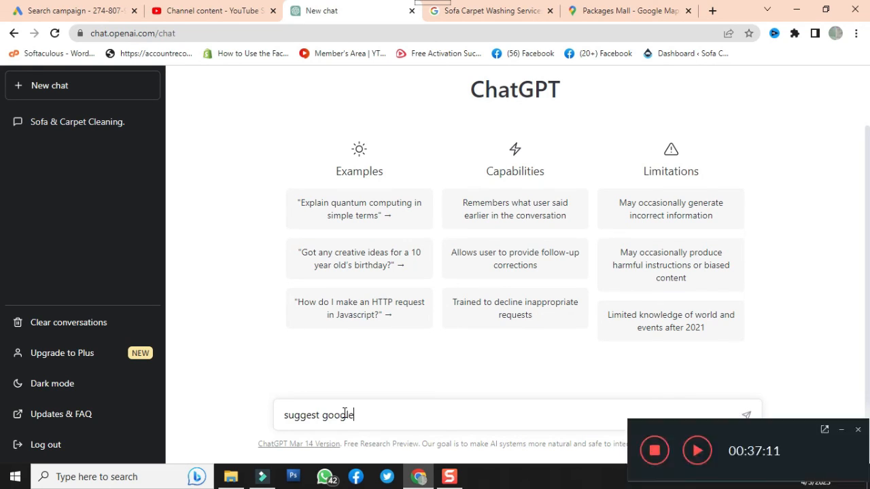
{"action": "type", "text": " ad headline for sofa c"}
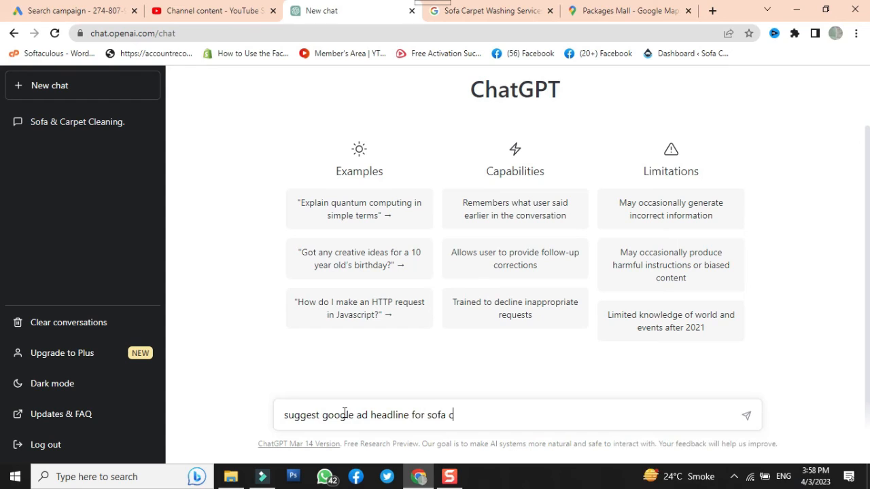
{"action": "type", "text": "arpet washing ser"}
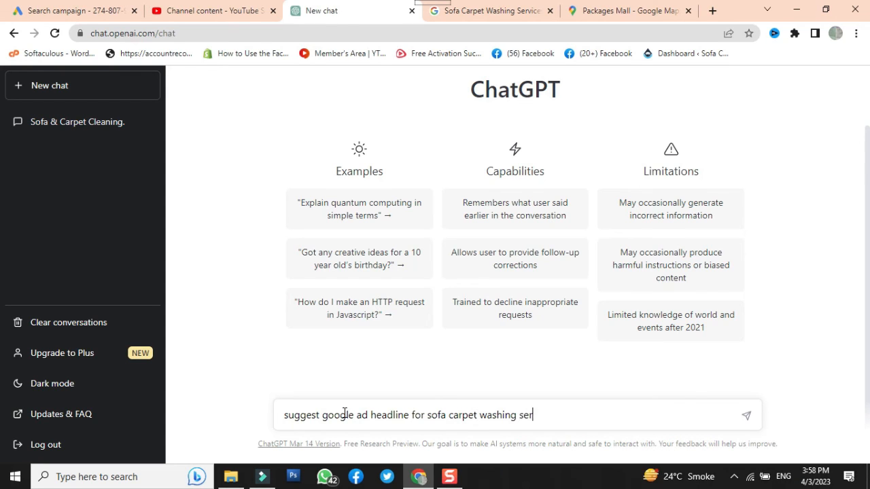
{"action": "type", "text": "vices"}
{"action": "left_click", "coordinate": [746, 416]}
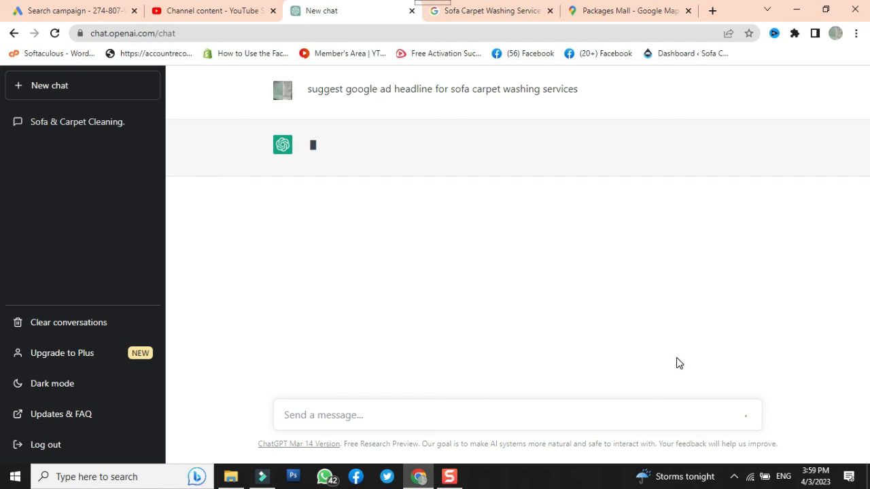
{"action": "left_click", "coordinate": [352, 144]}
{"action": "left_click", "coordinate": [347, 153]}
{"action": "left_click", "coordinate": [349, 153]}
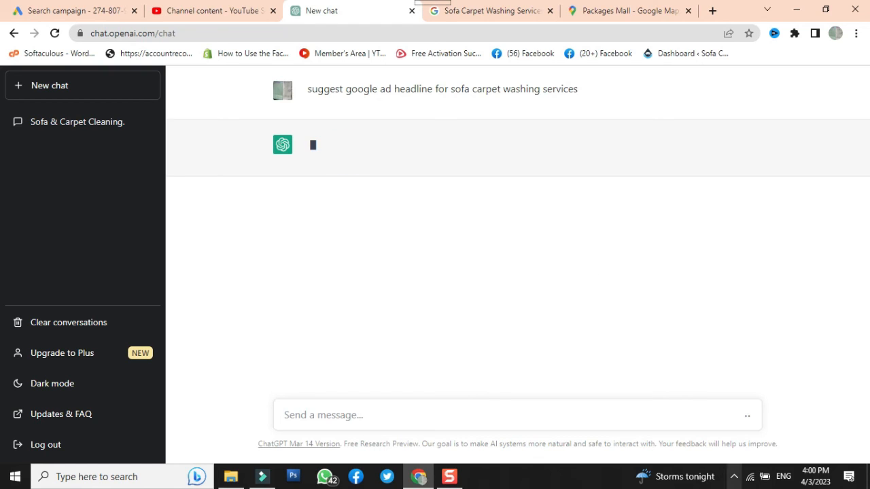
{"action": "left_click", "coordinate": [734, 477]}
{"action": "right_click", "coordinate": [746, 451]}
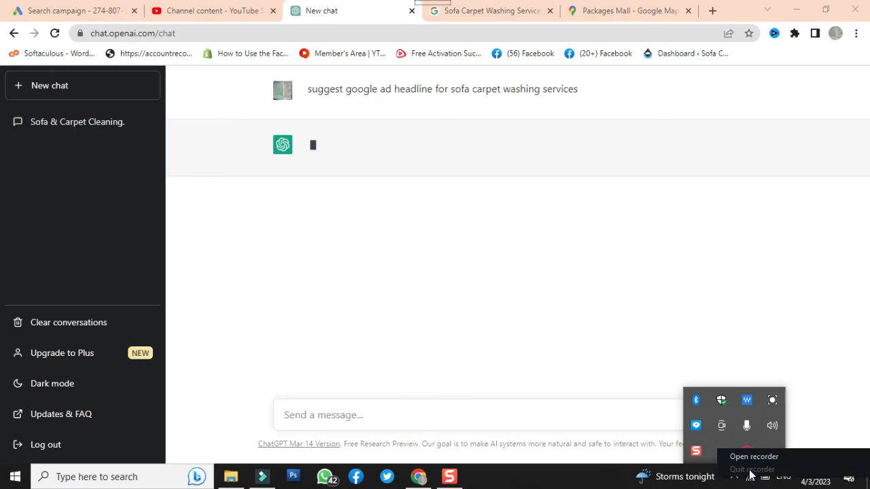